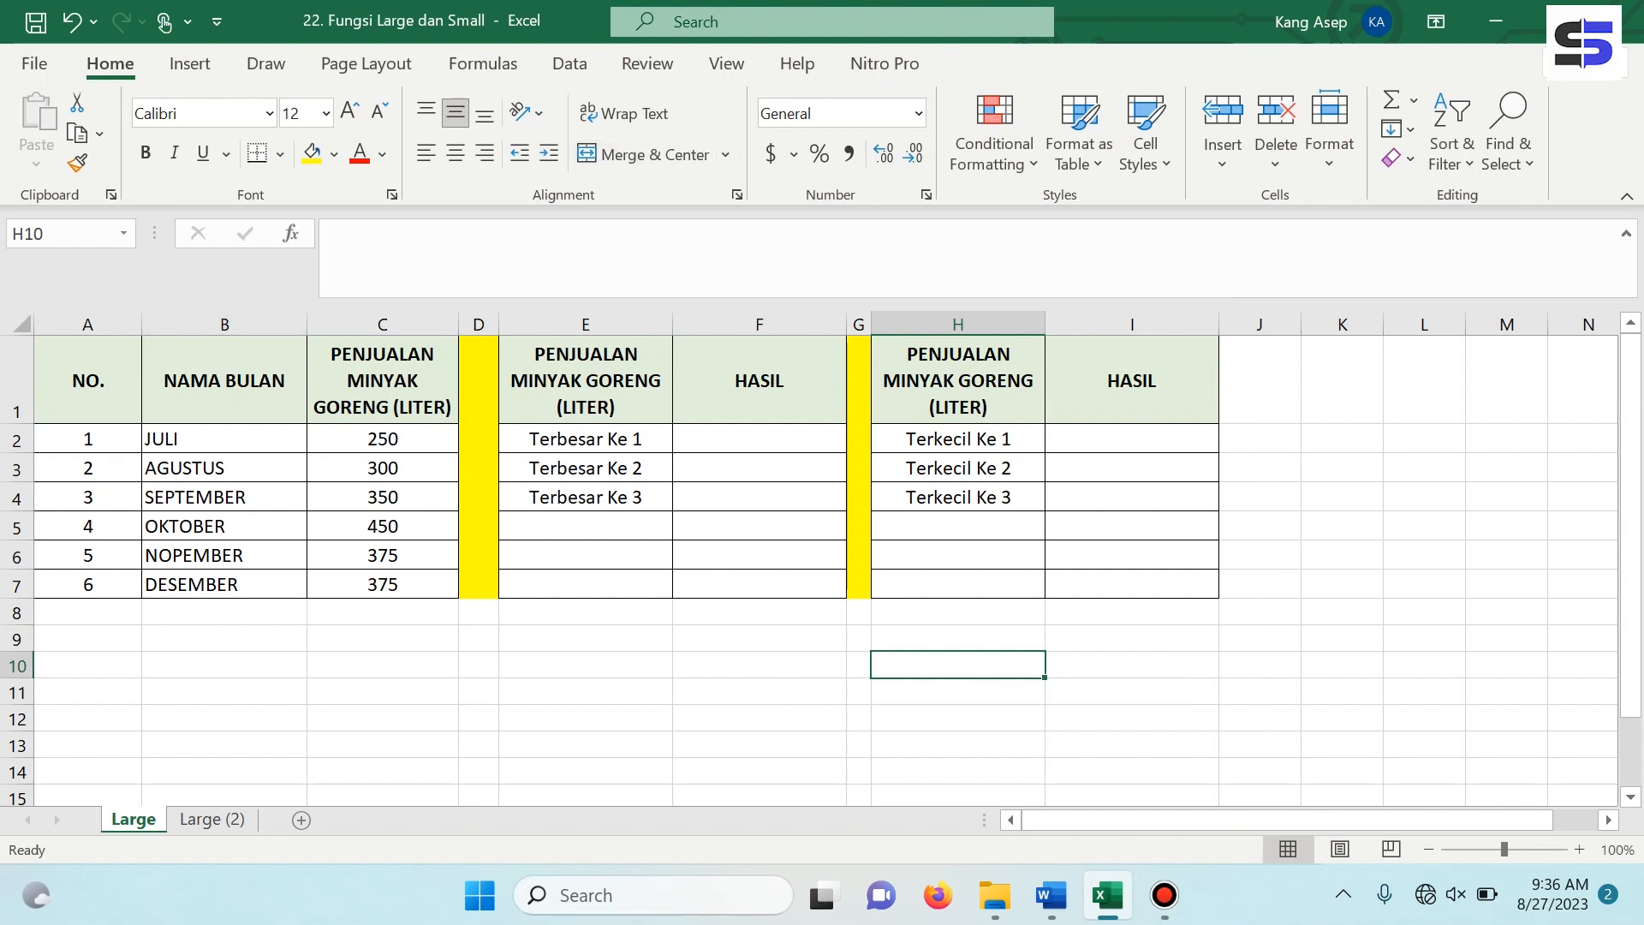
left_click(88, 380)
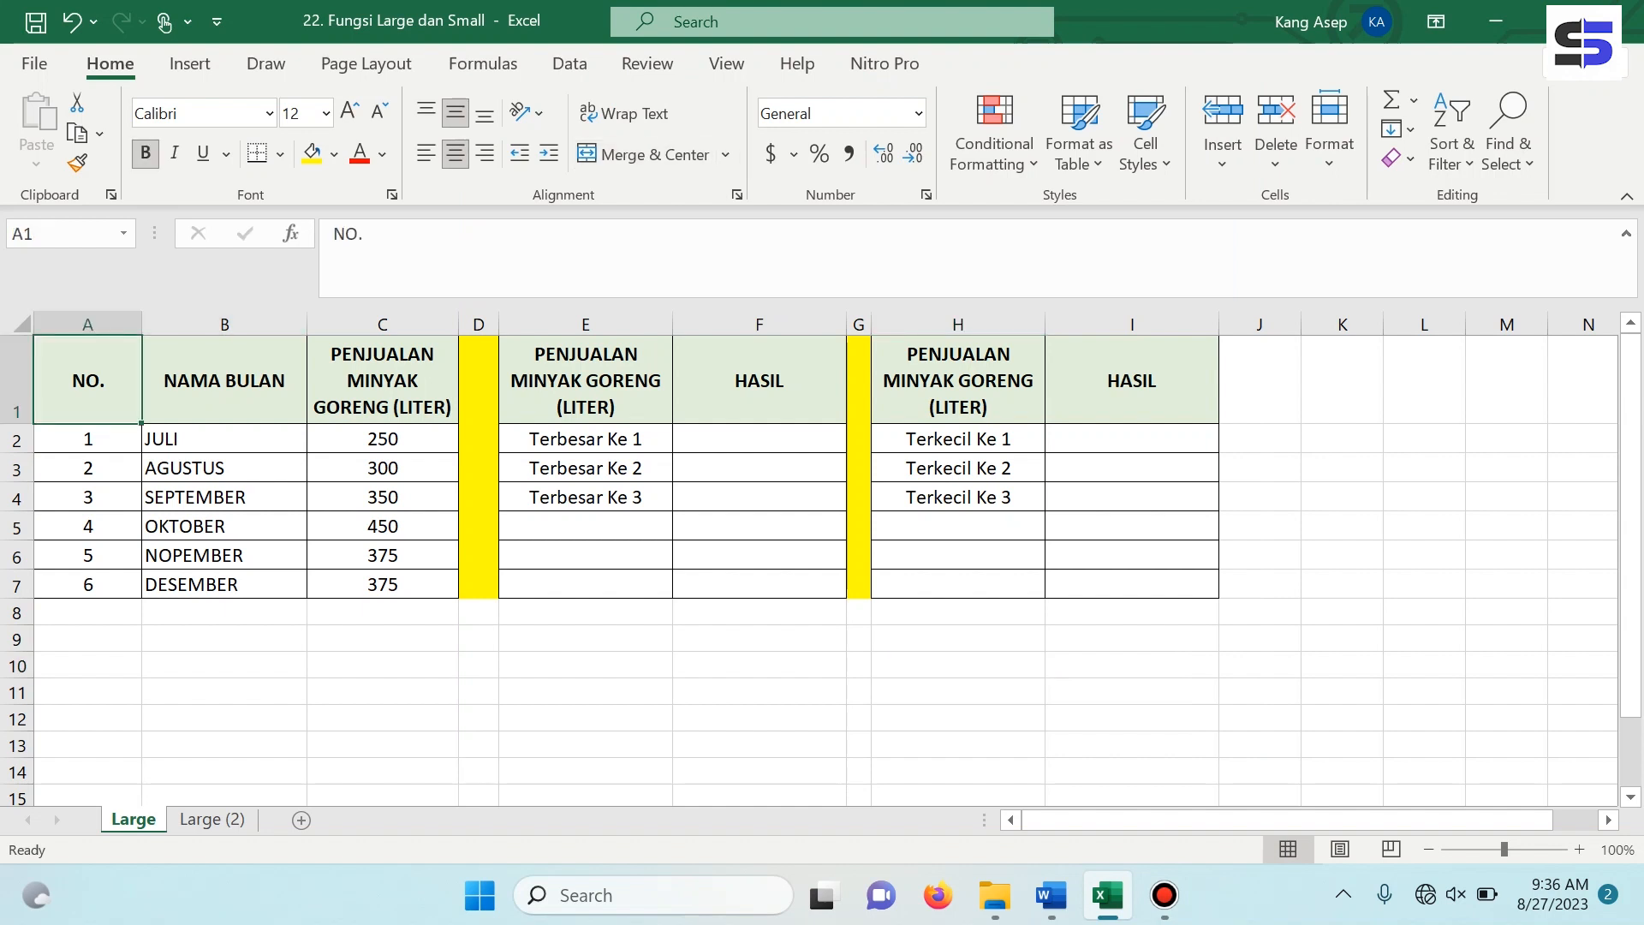
left_click(225, 381)
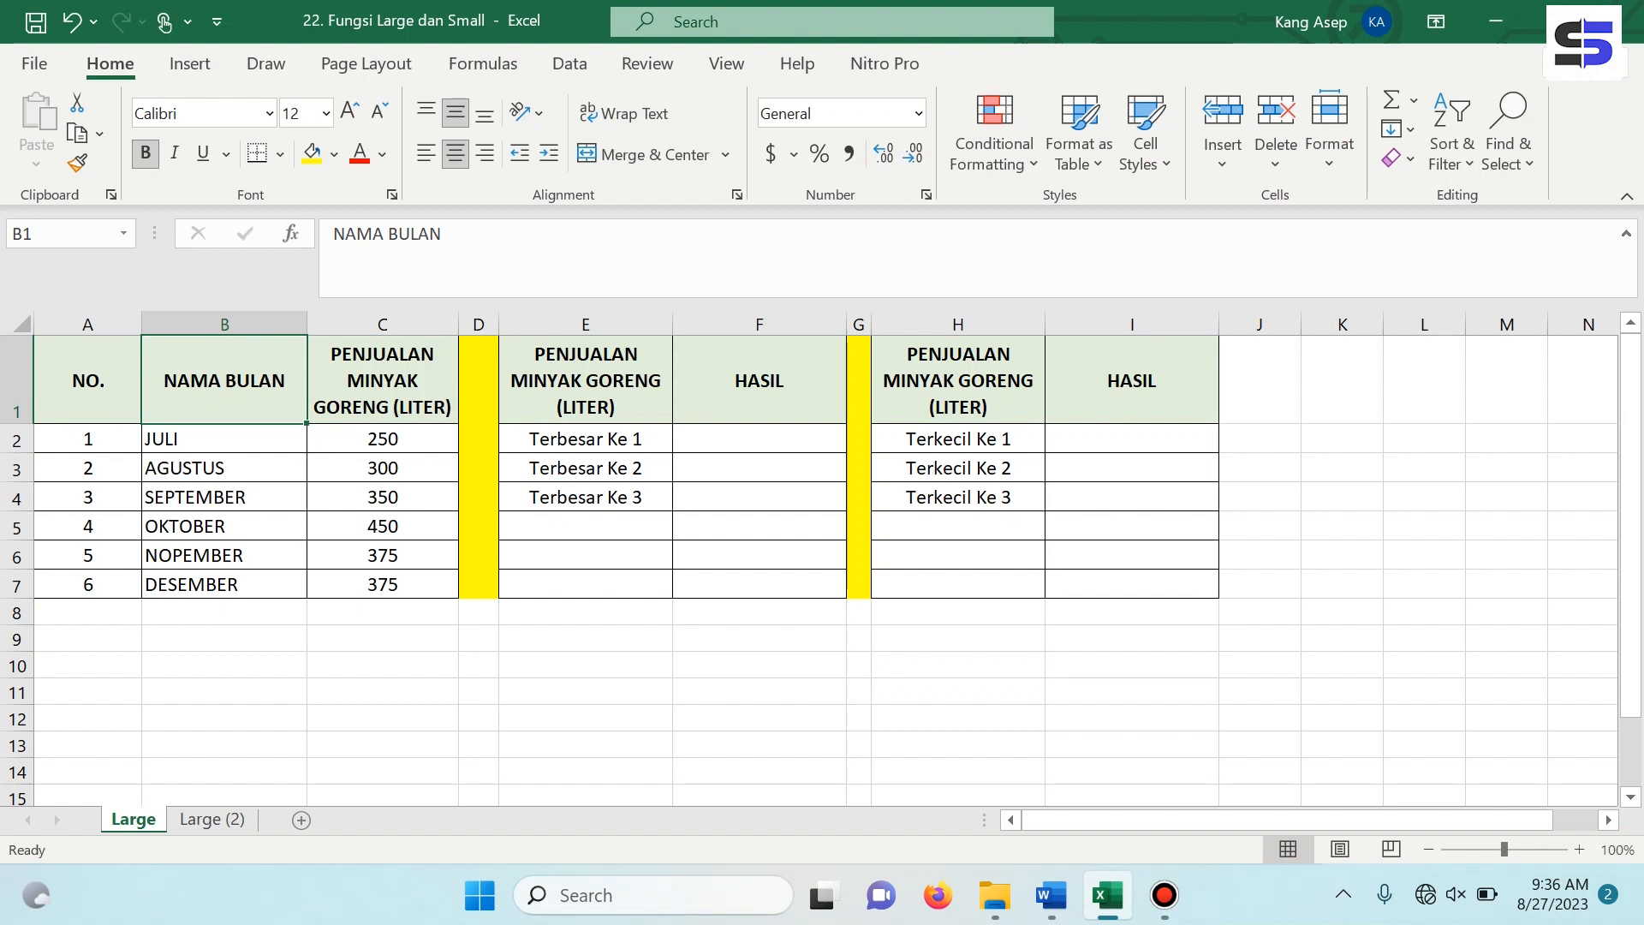
left_click(383, 438)
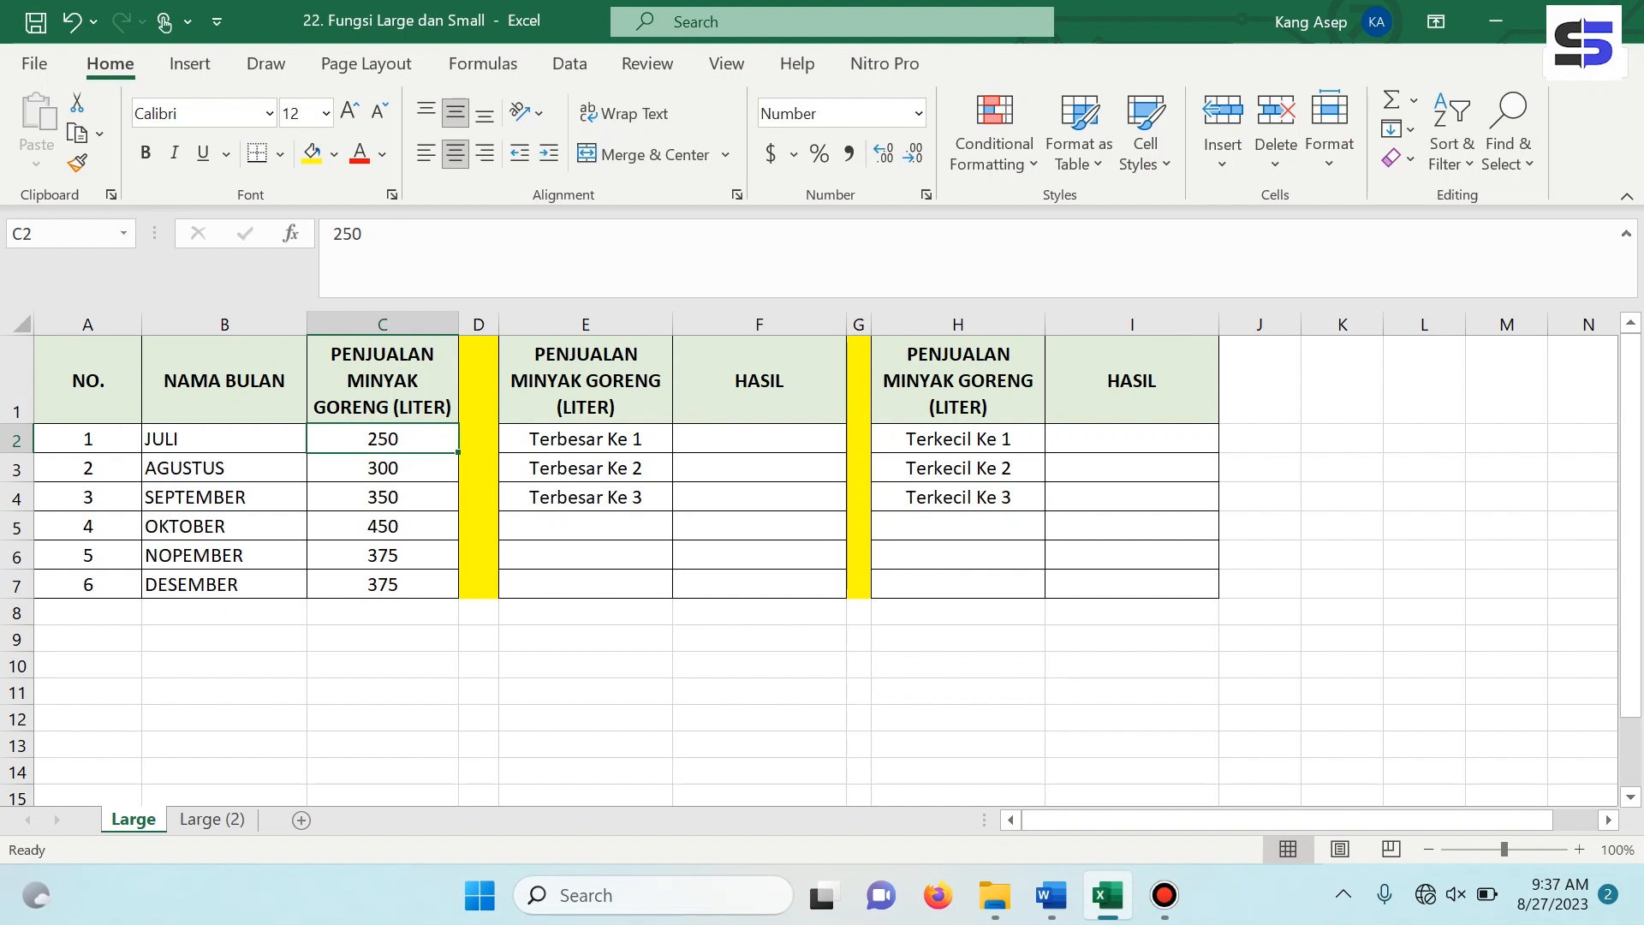
Enter =LARGE(C2:C7,1) in F2 to get the largest cooking oil sales value for Terbesar Ke 1.
left_click(759, 439)
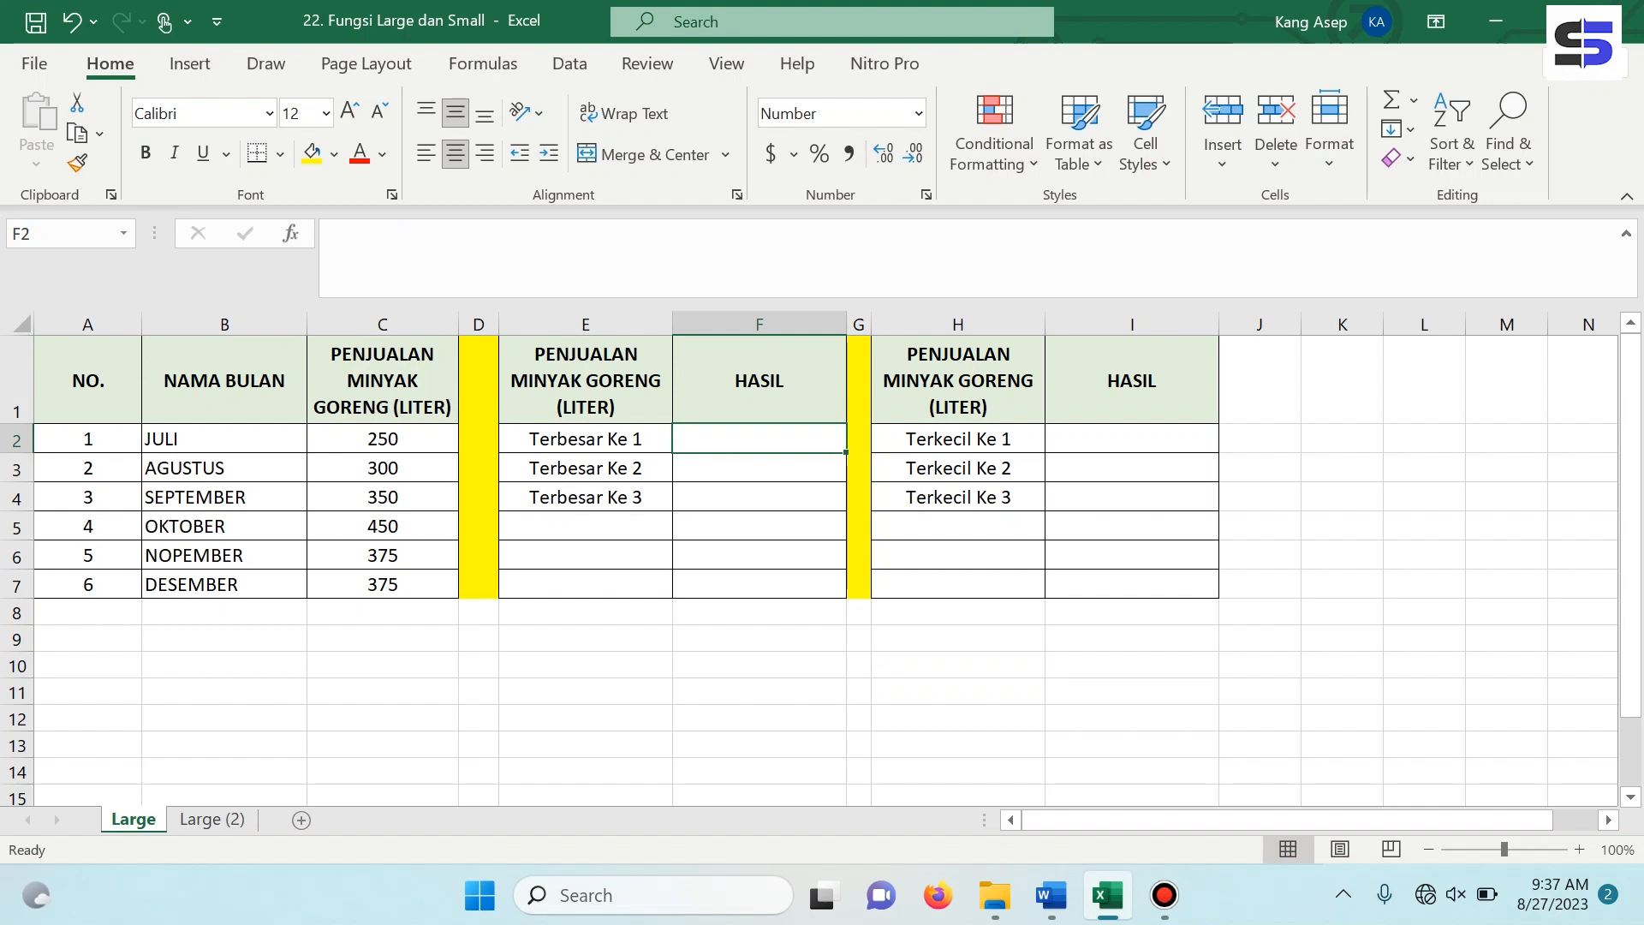
type("=")
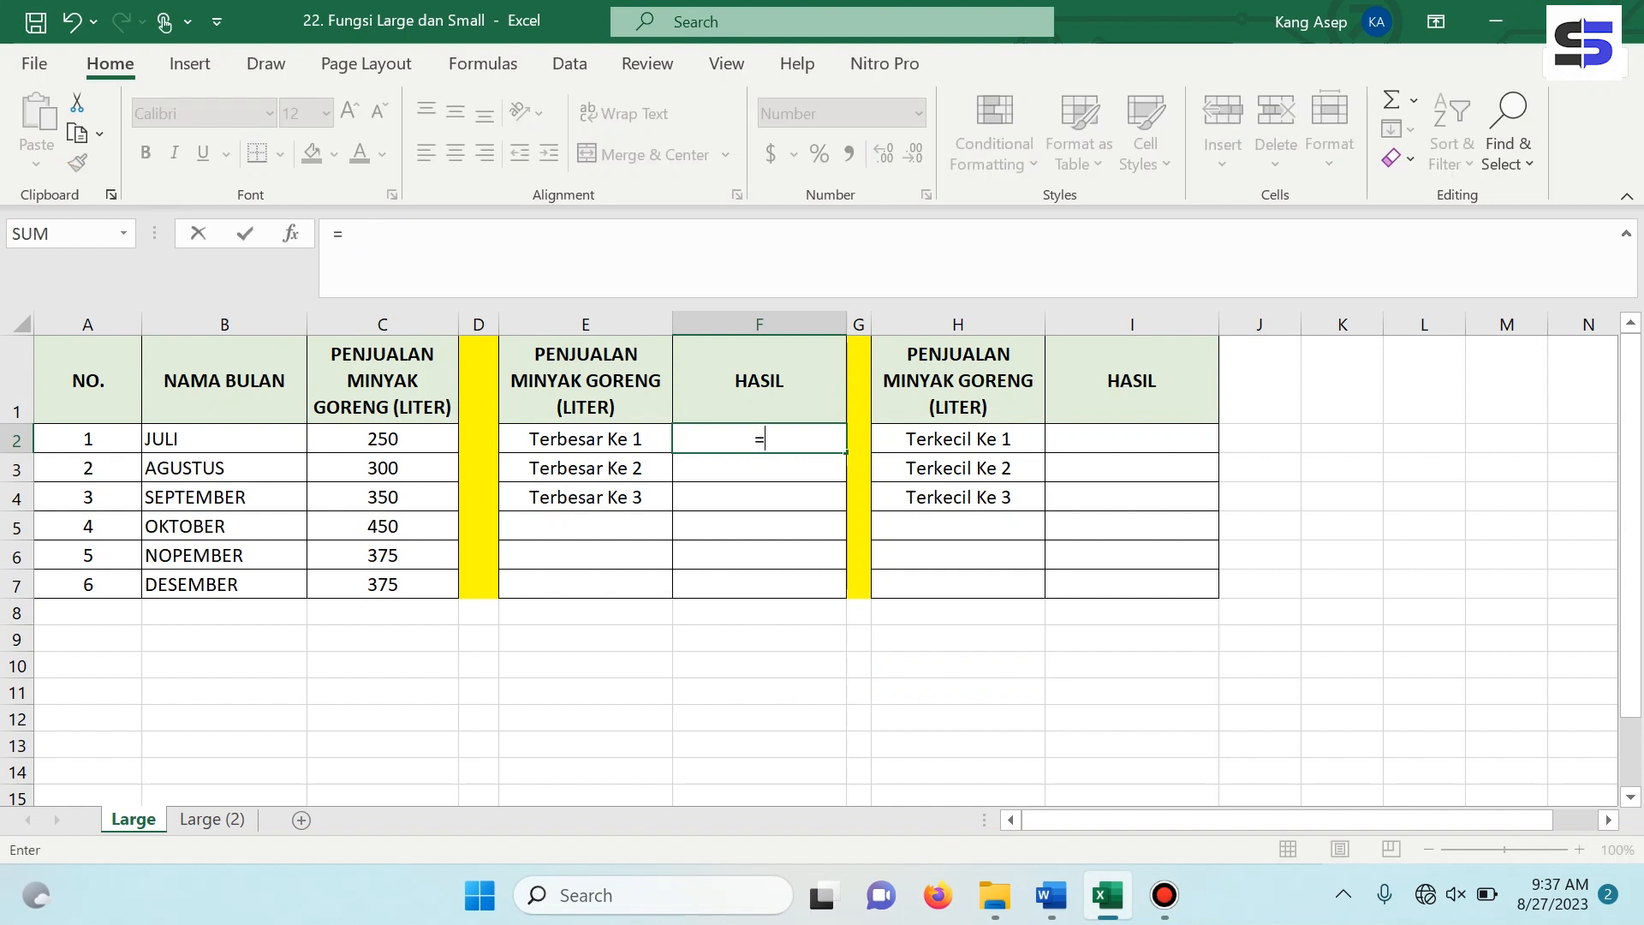
type("l")
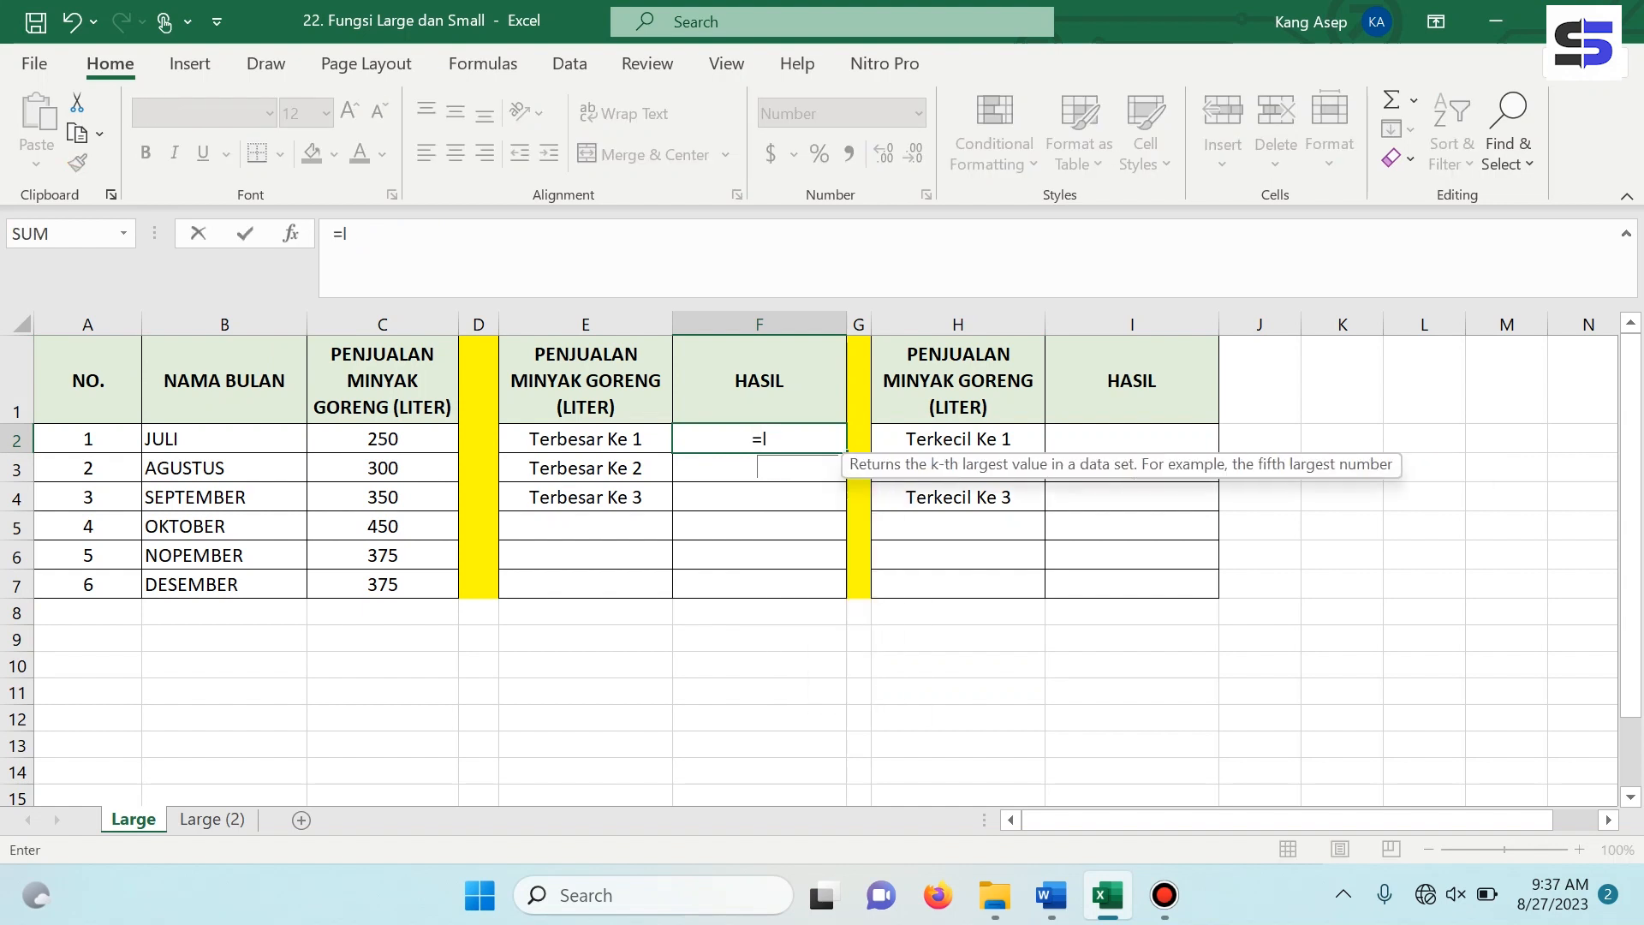
type("arge")
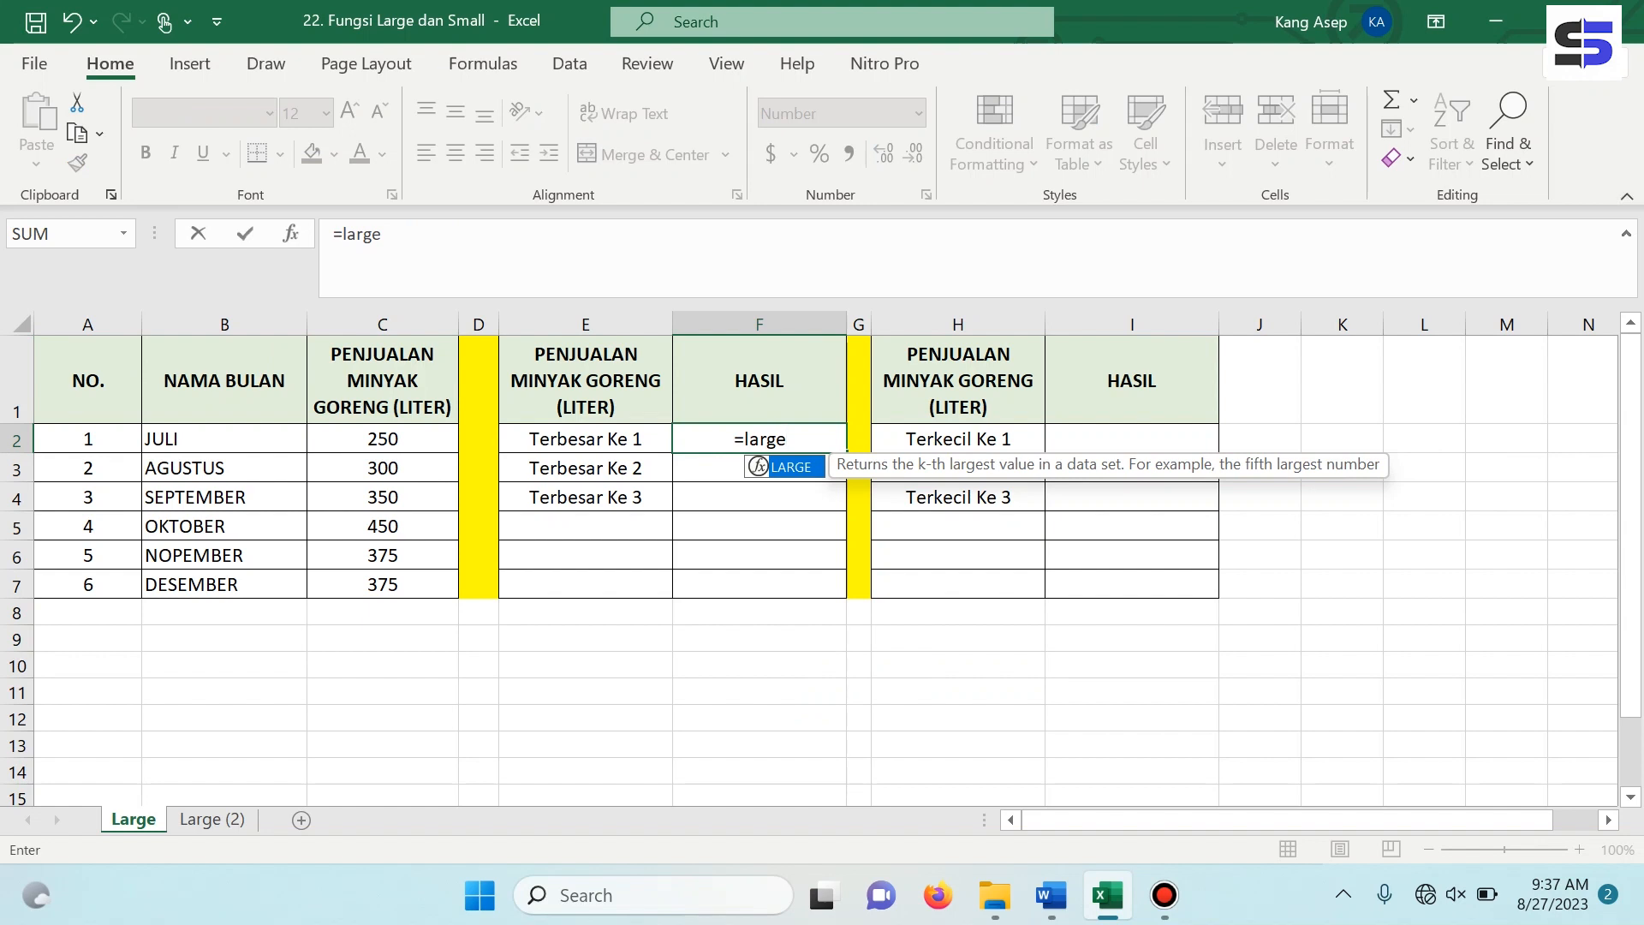
key("Tab")
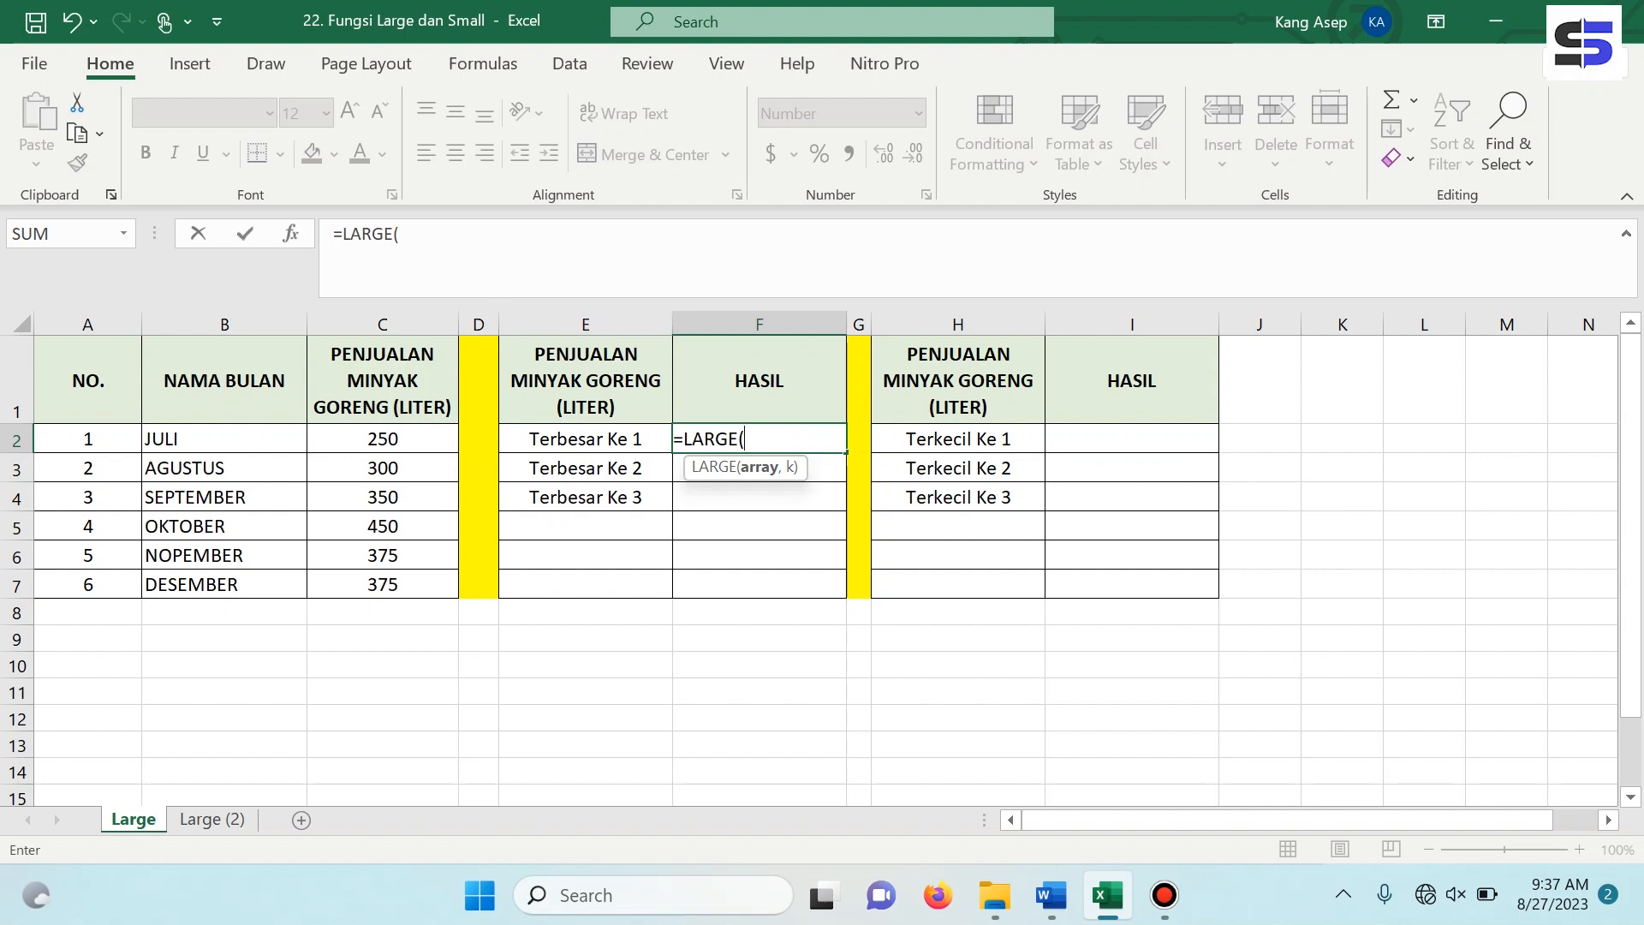
left_click(383, 439)
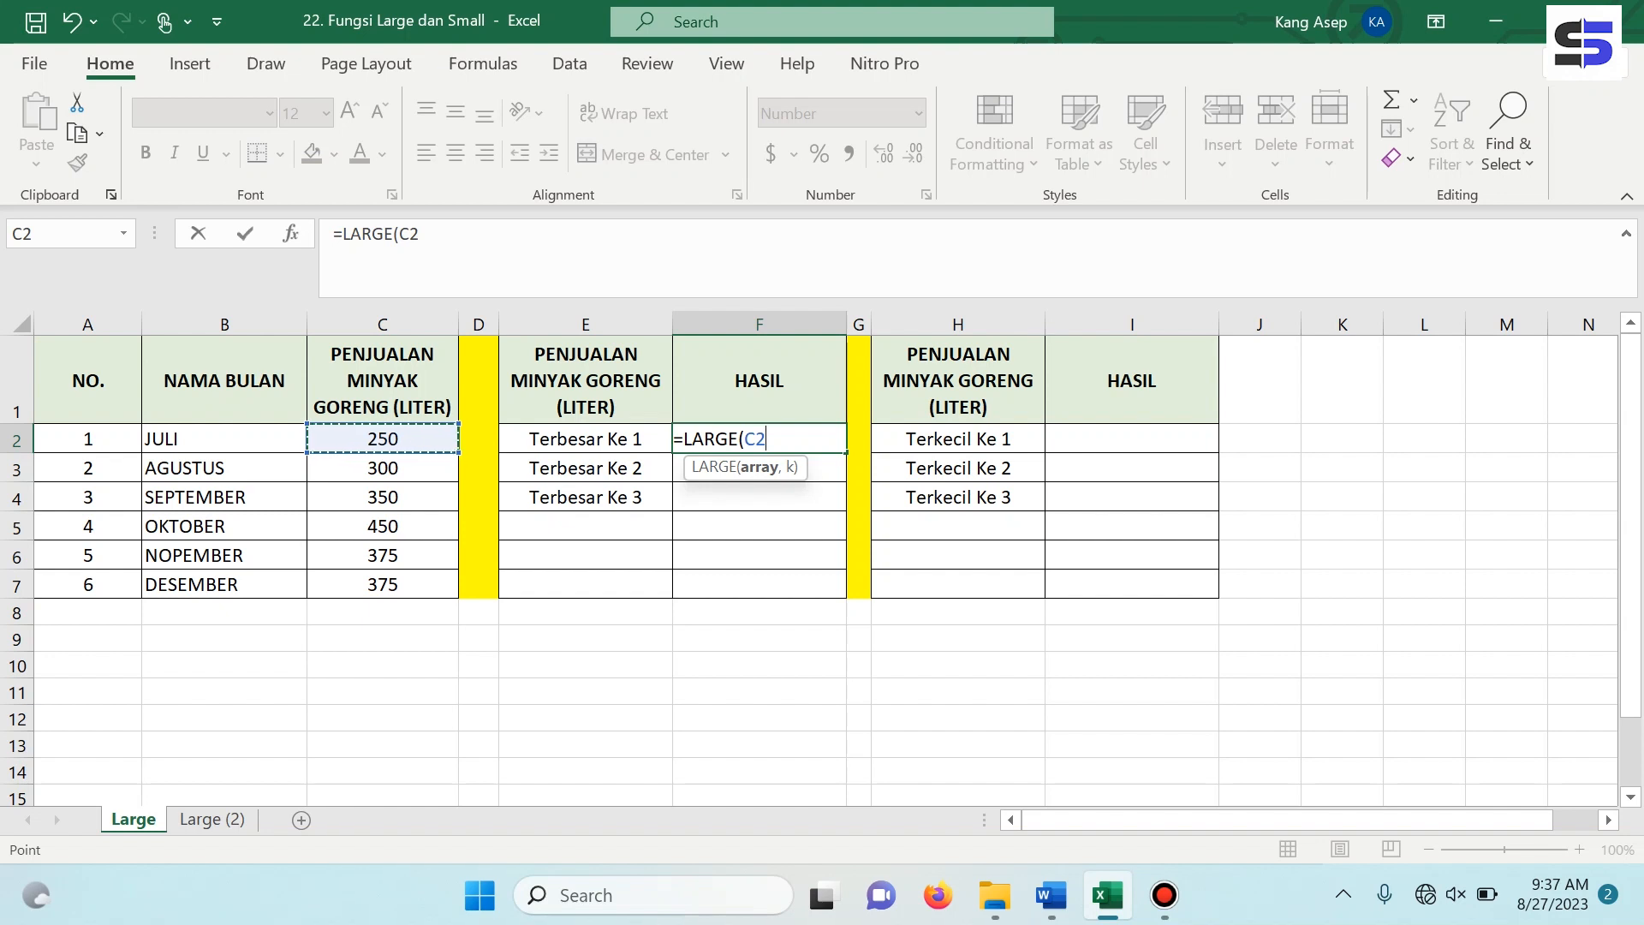
left_click_drag(459, 452, 459, 591)
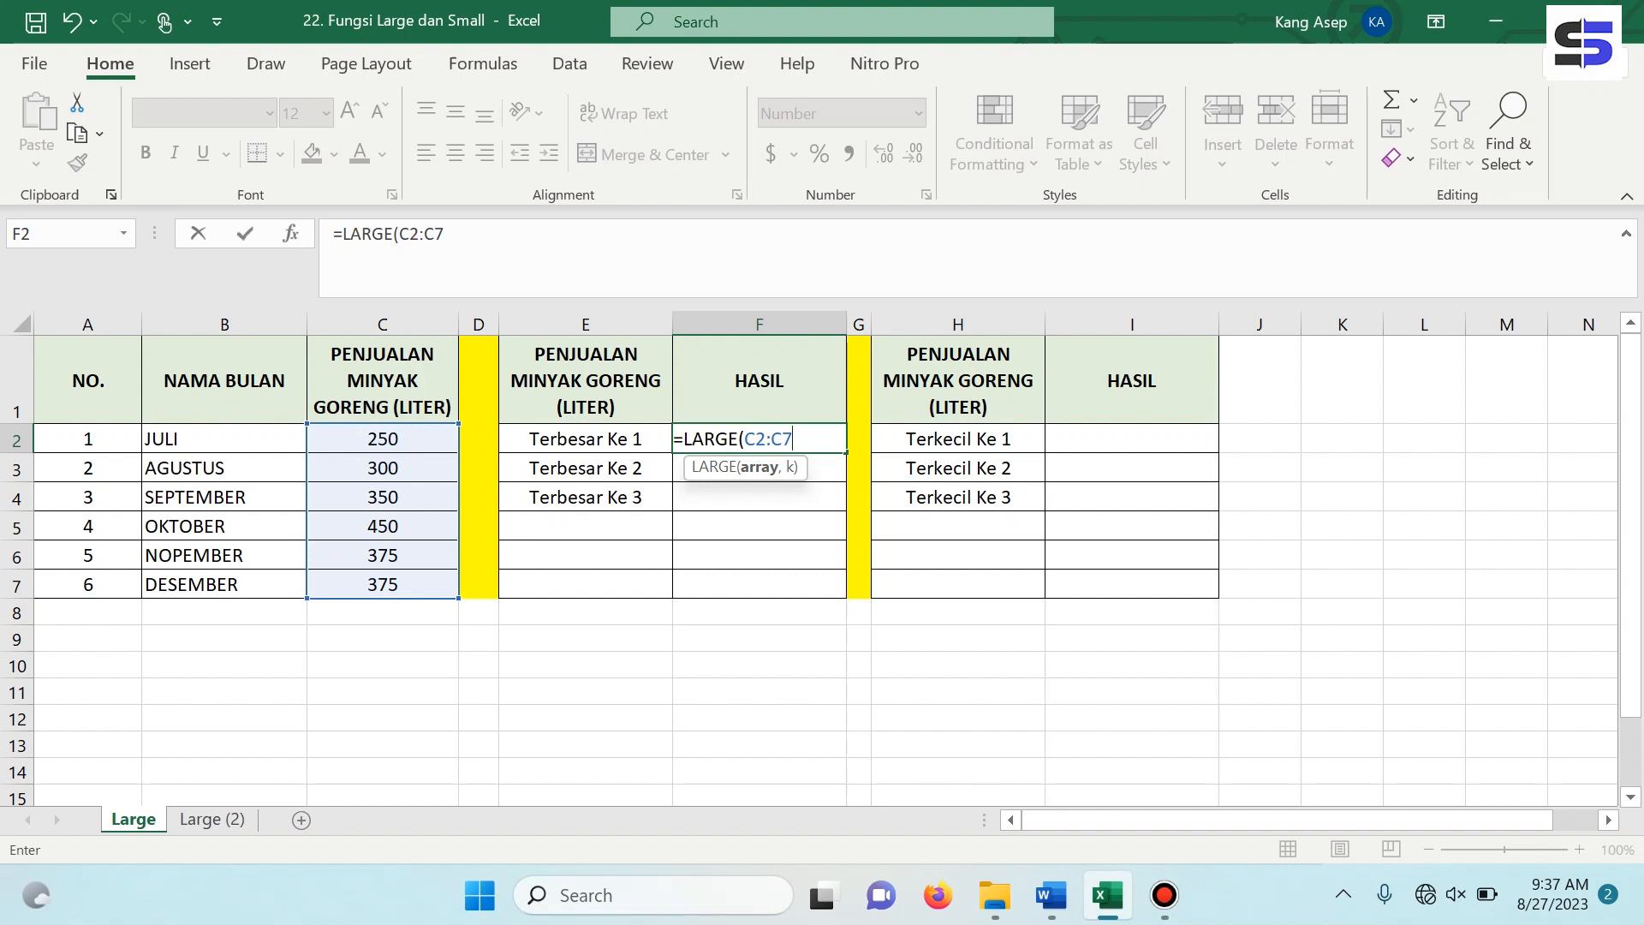
type(",")
type(")")
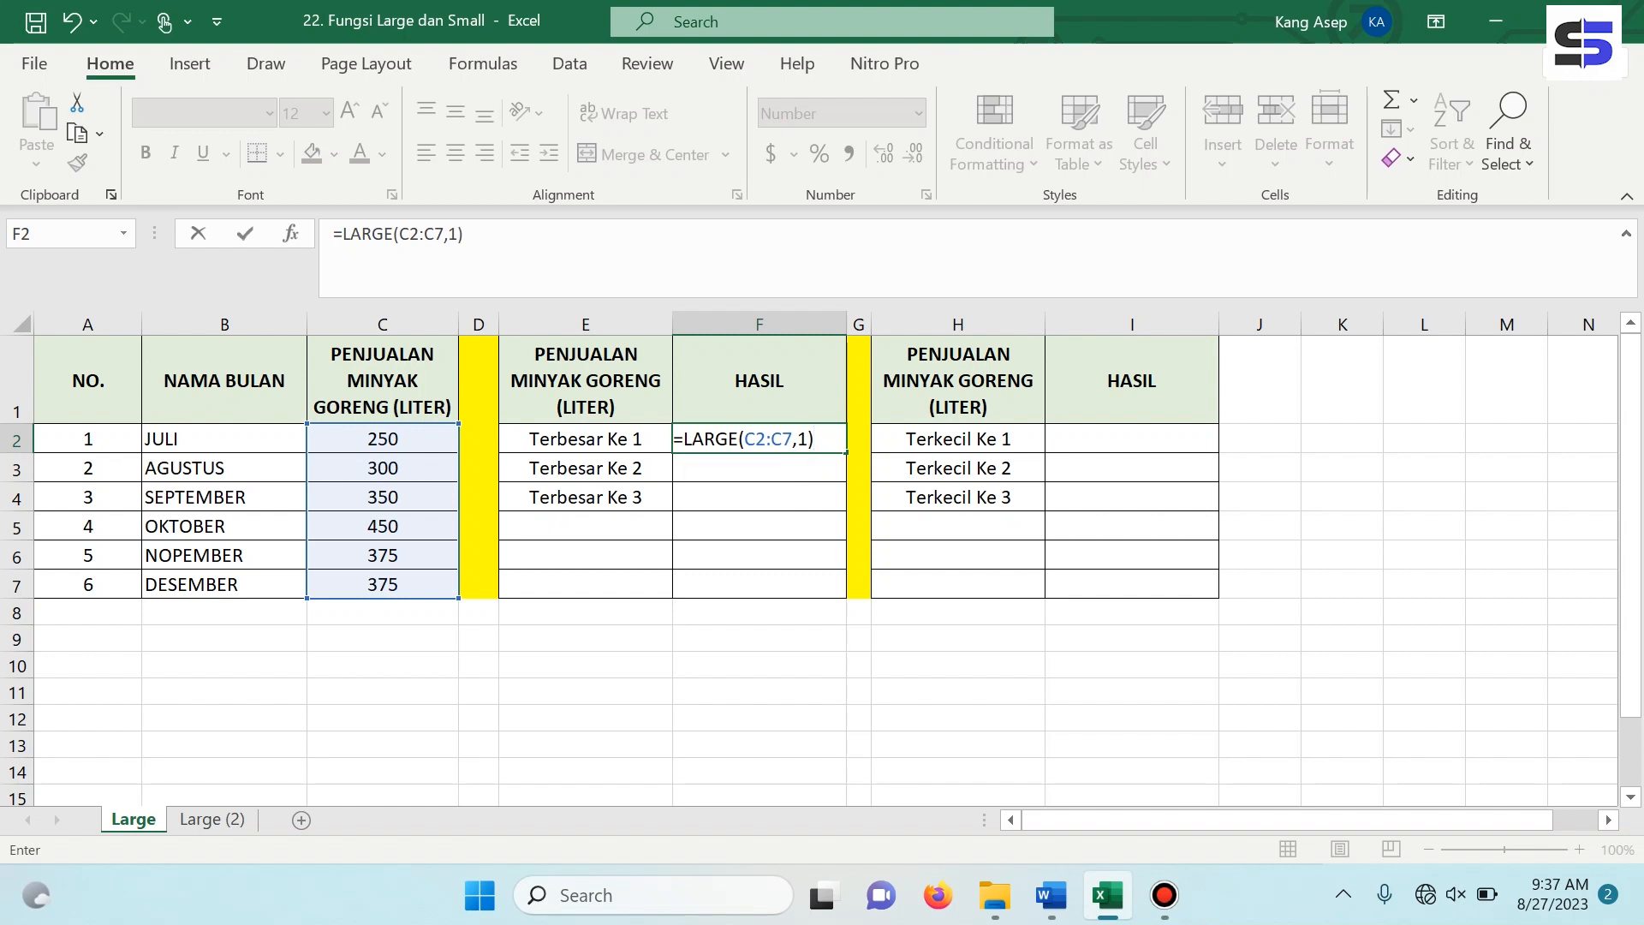
key("Return")
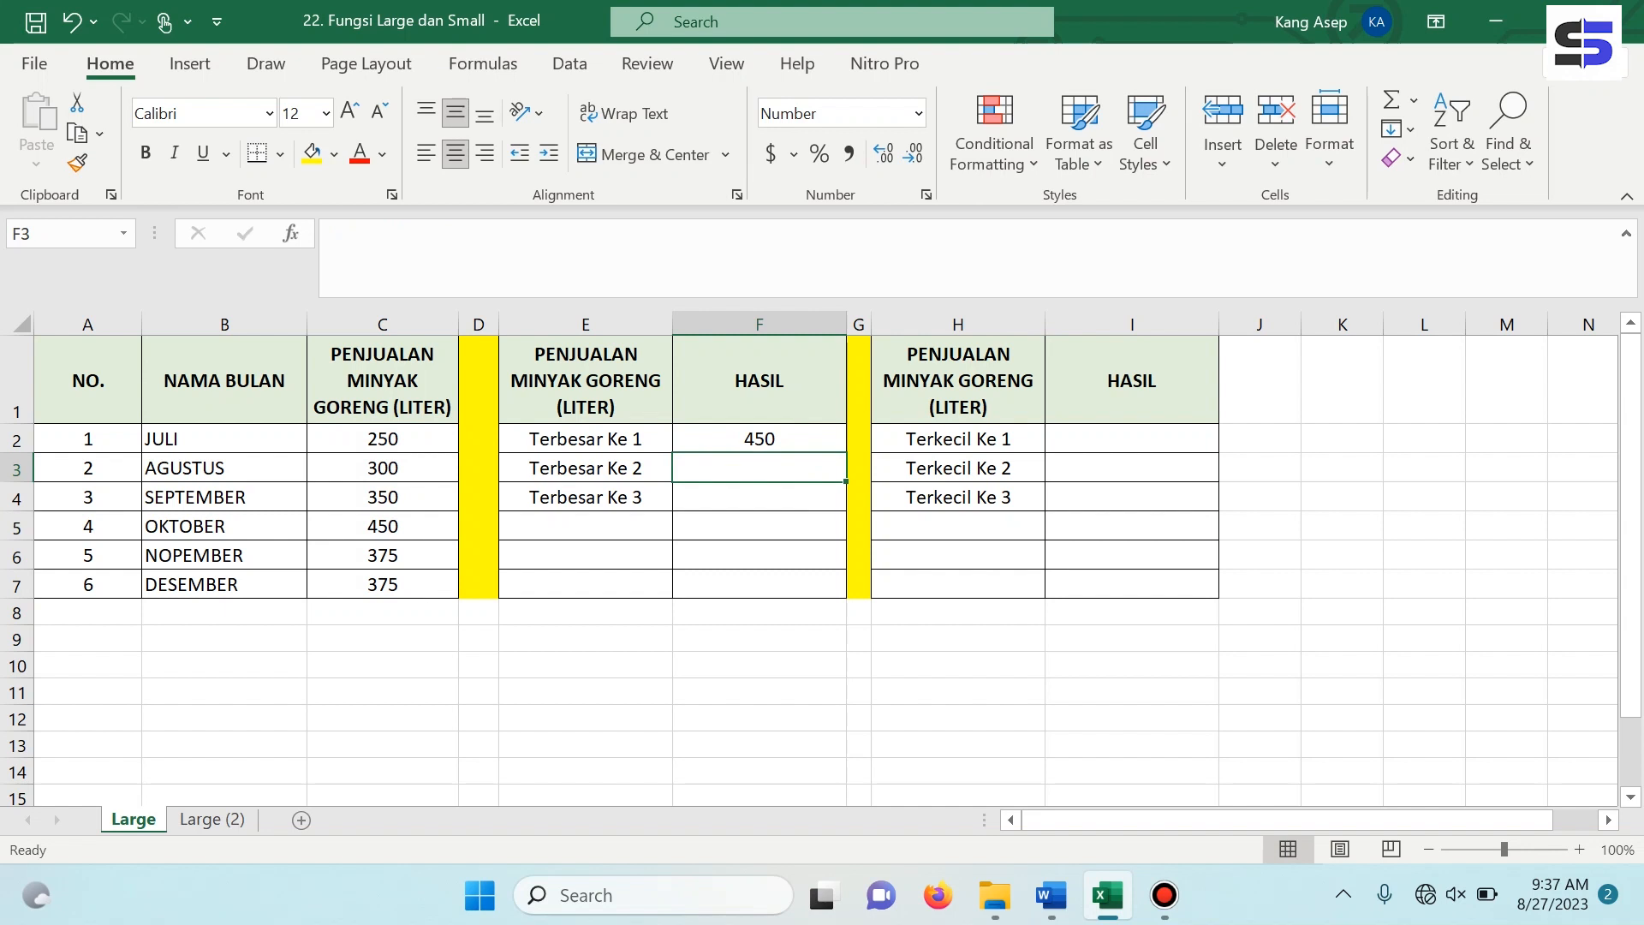
left_click(759, 438)
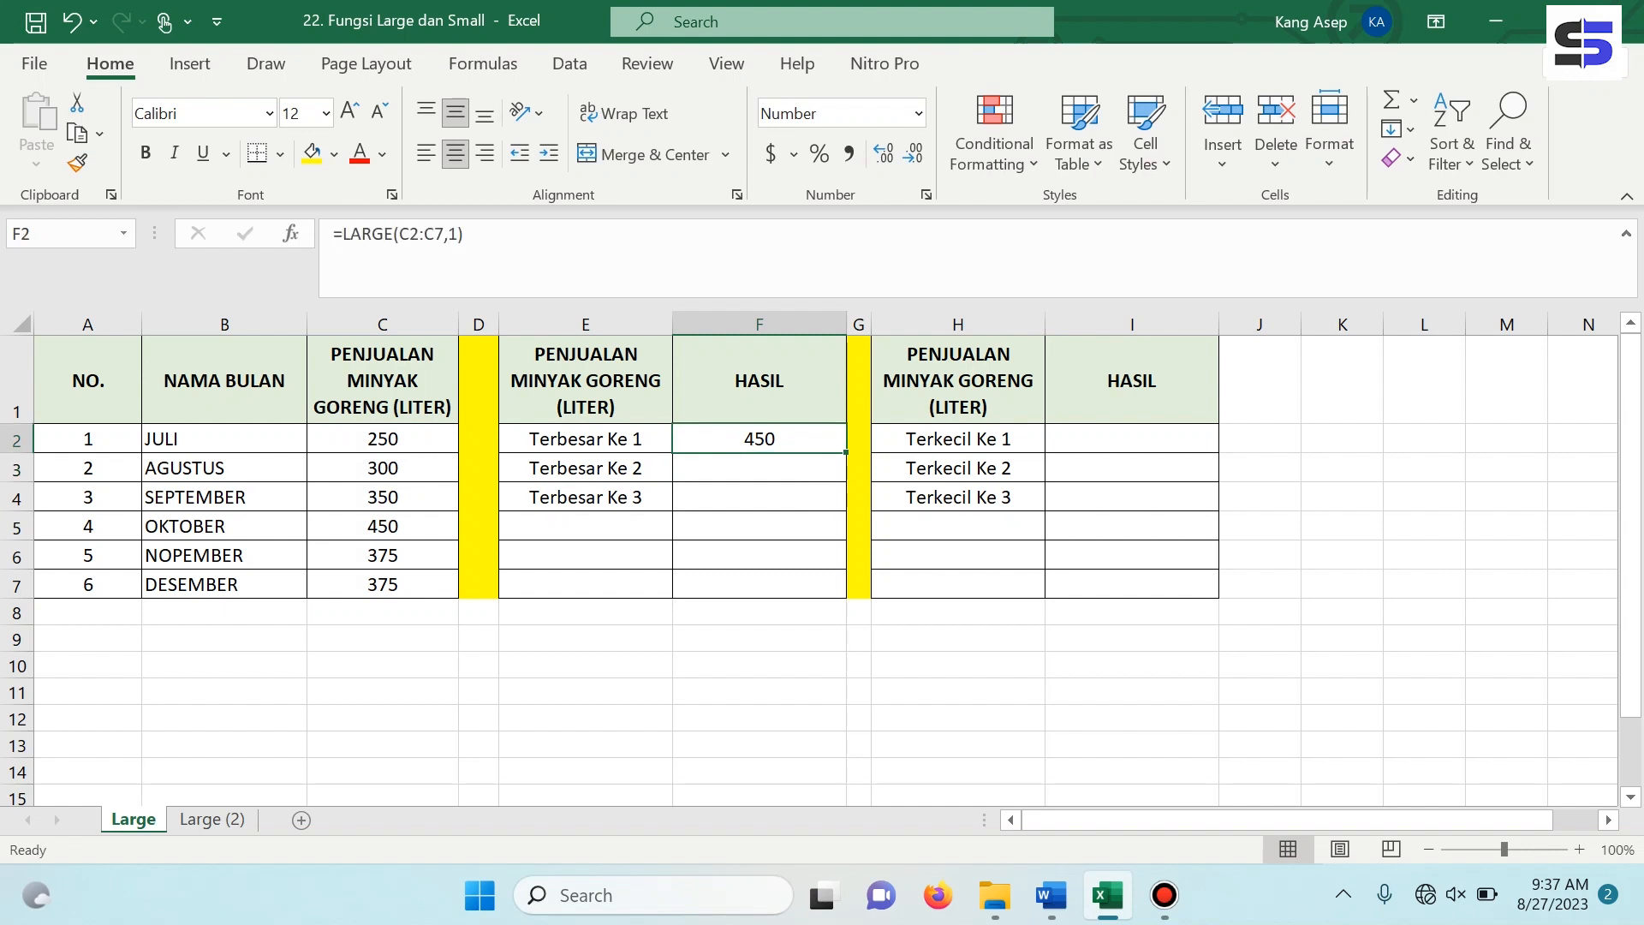
left_click(383, 526)
left_click(758, 439)
Enter =LARGE(C2:C7,2) in F3 to get the second-largest sales value for Terbesar Ke 2.
left_click(759, 469)
type("=")
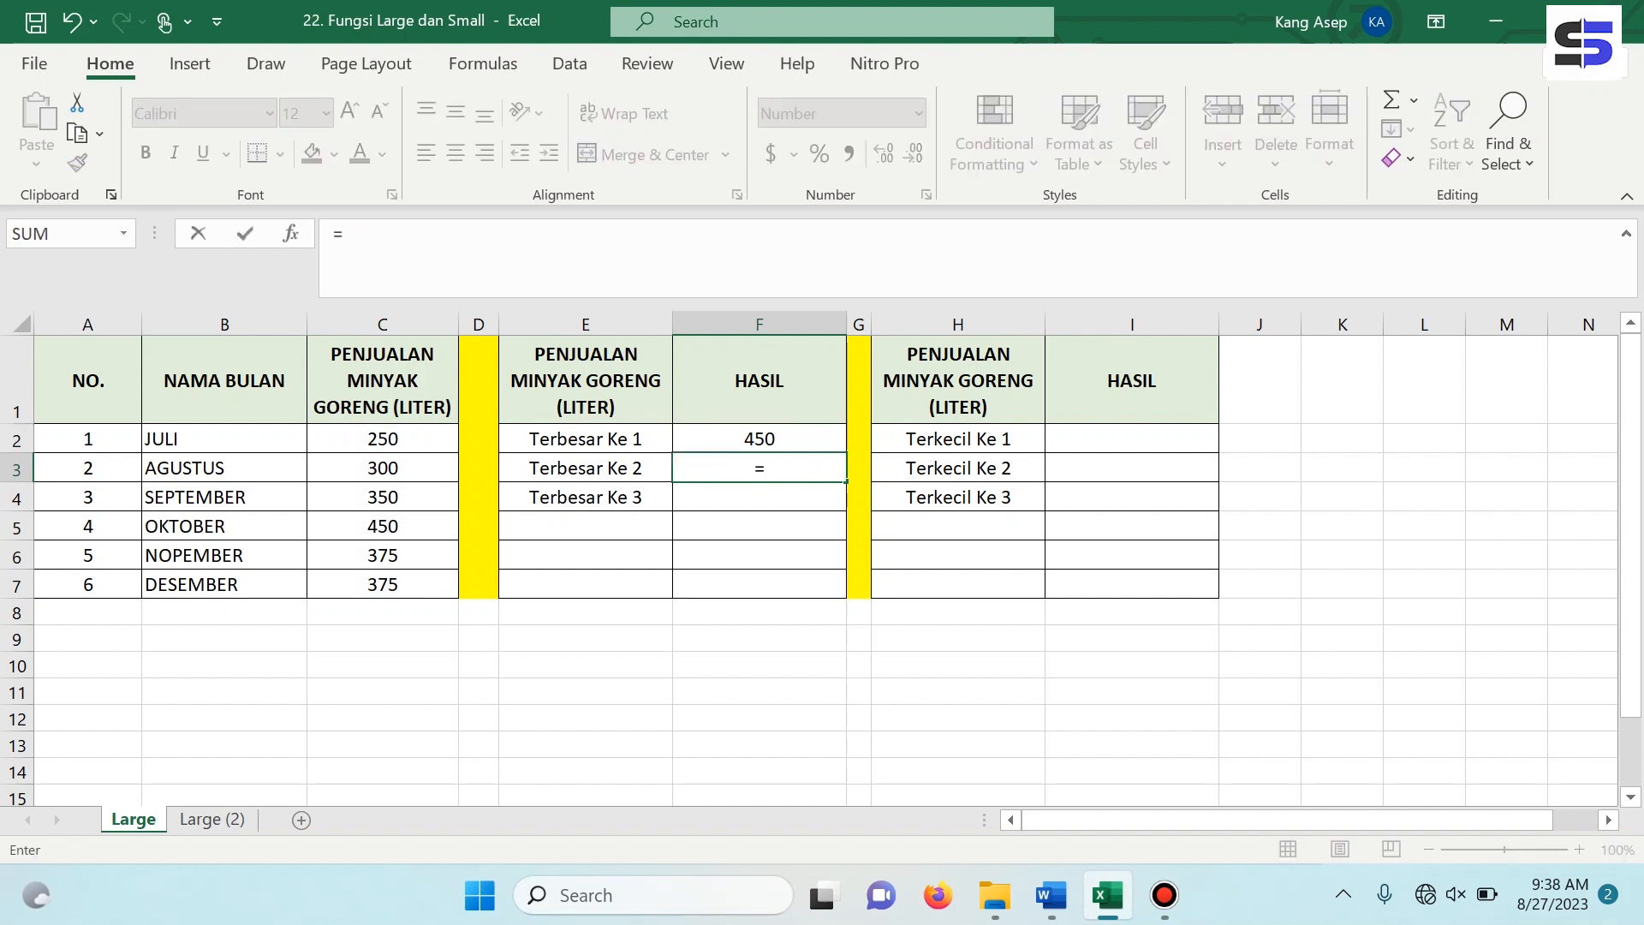
type("lar")
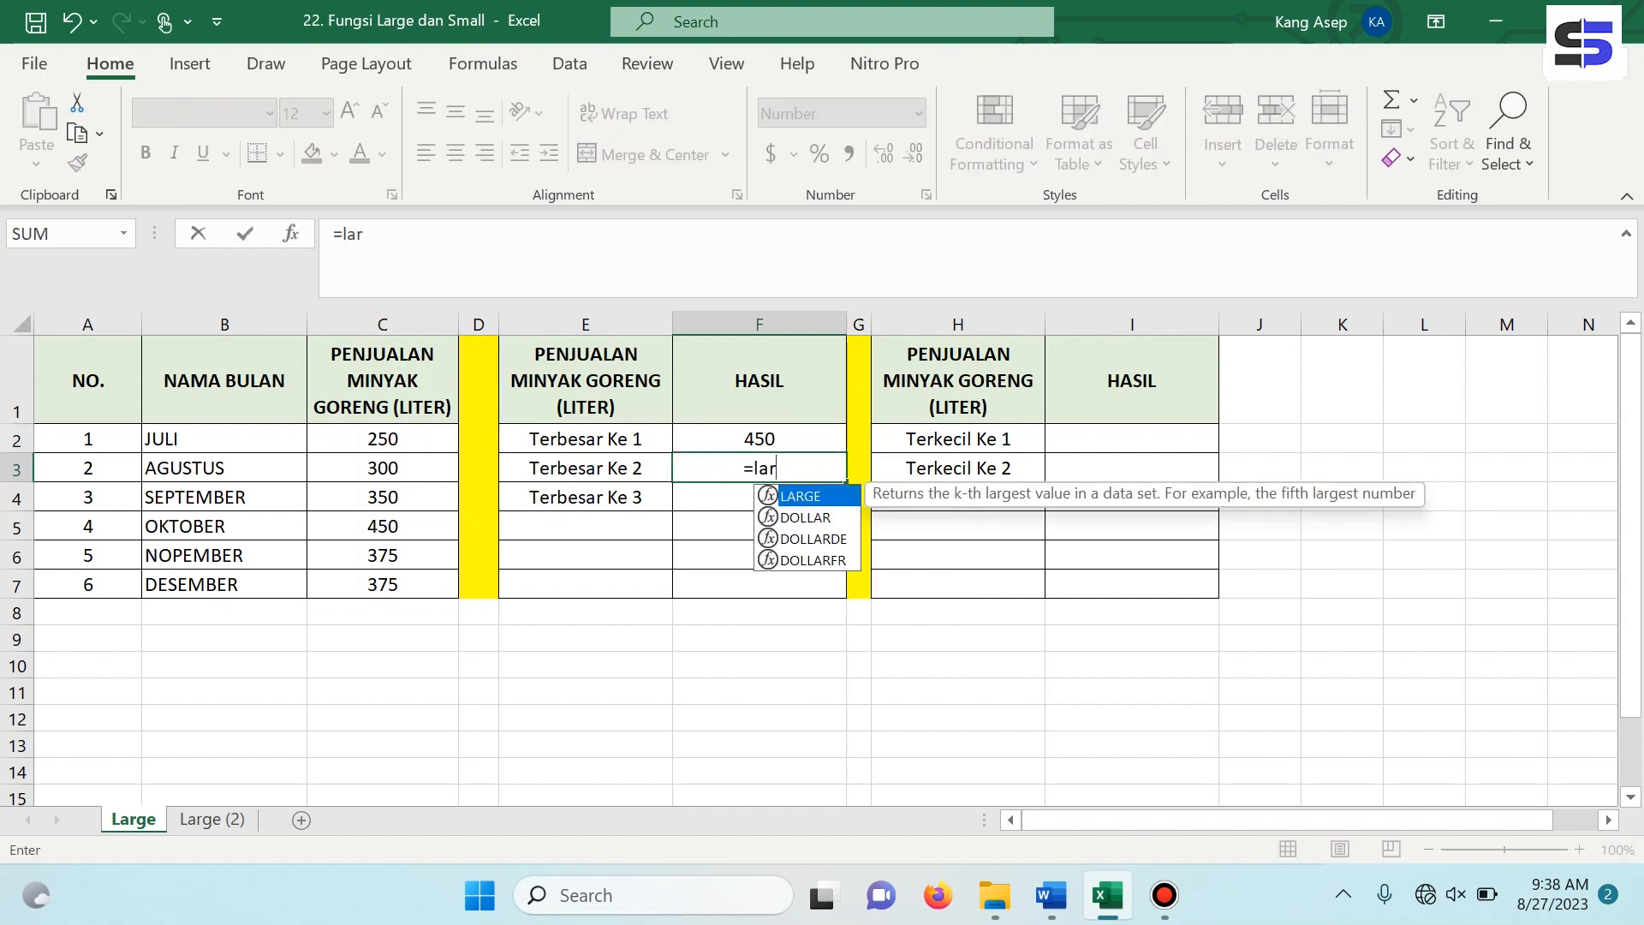
key("Tab")
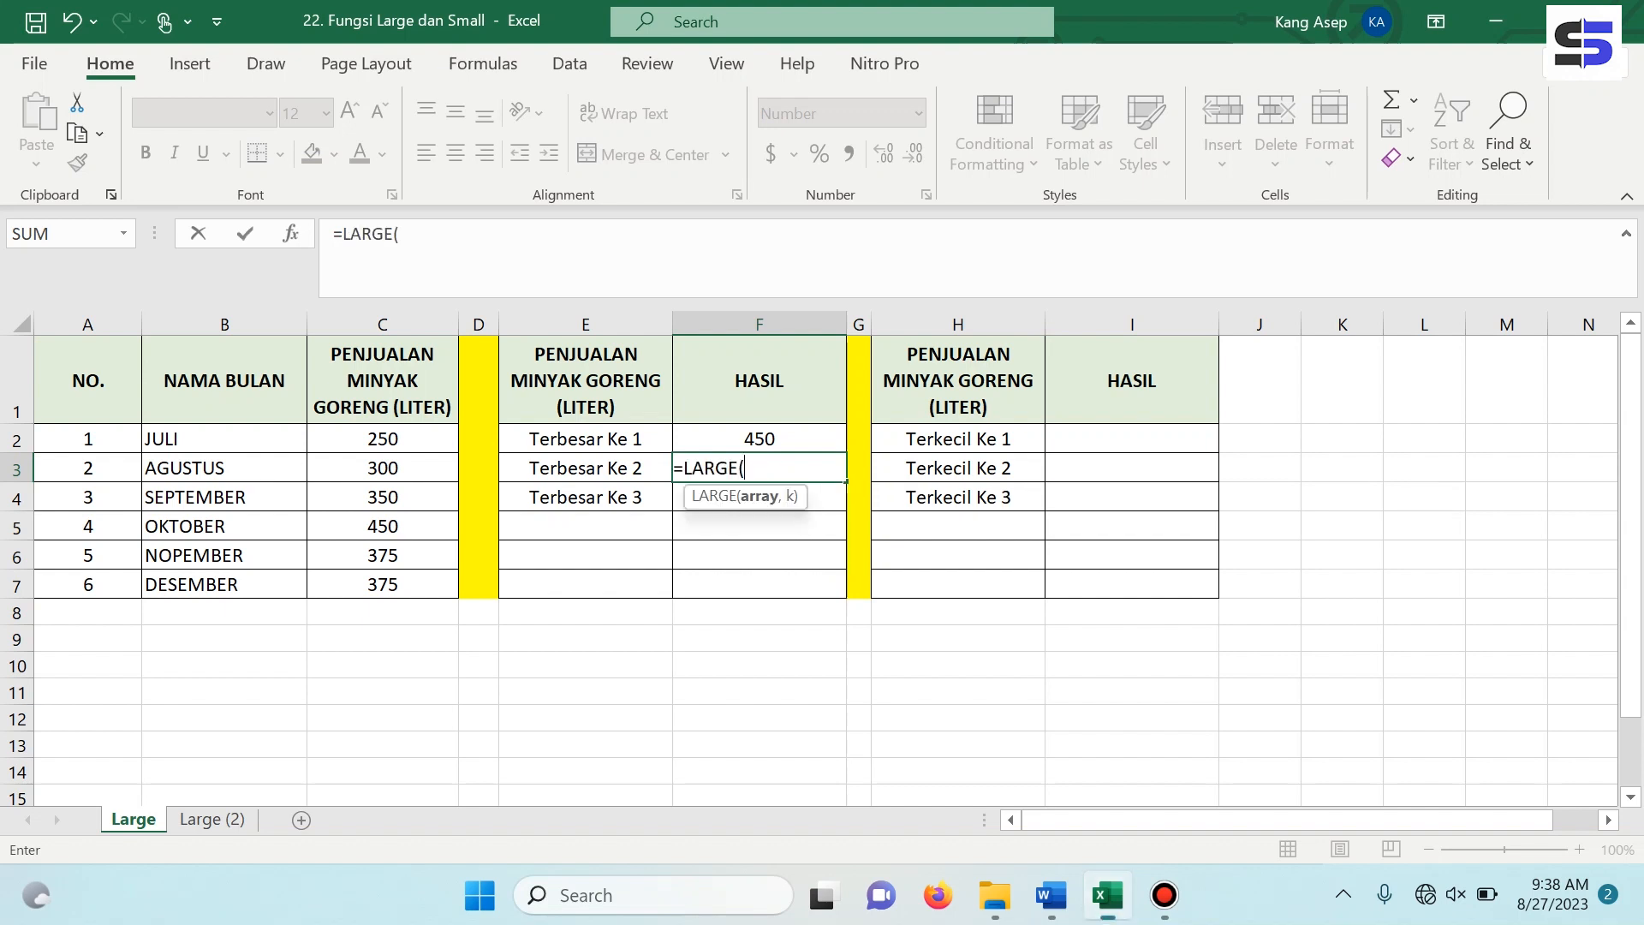
left_click_drag(383, 438, 383, 585)
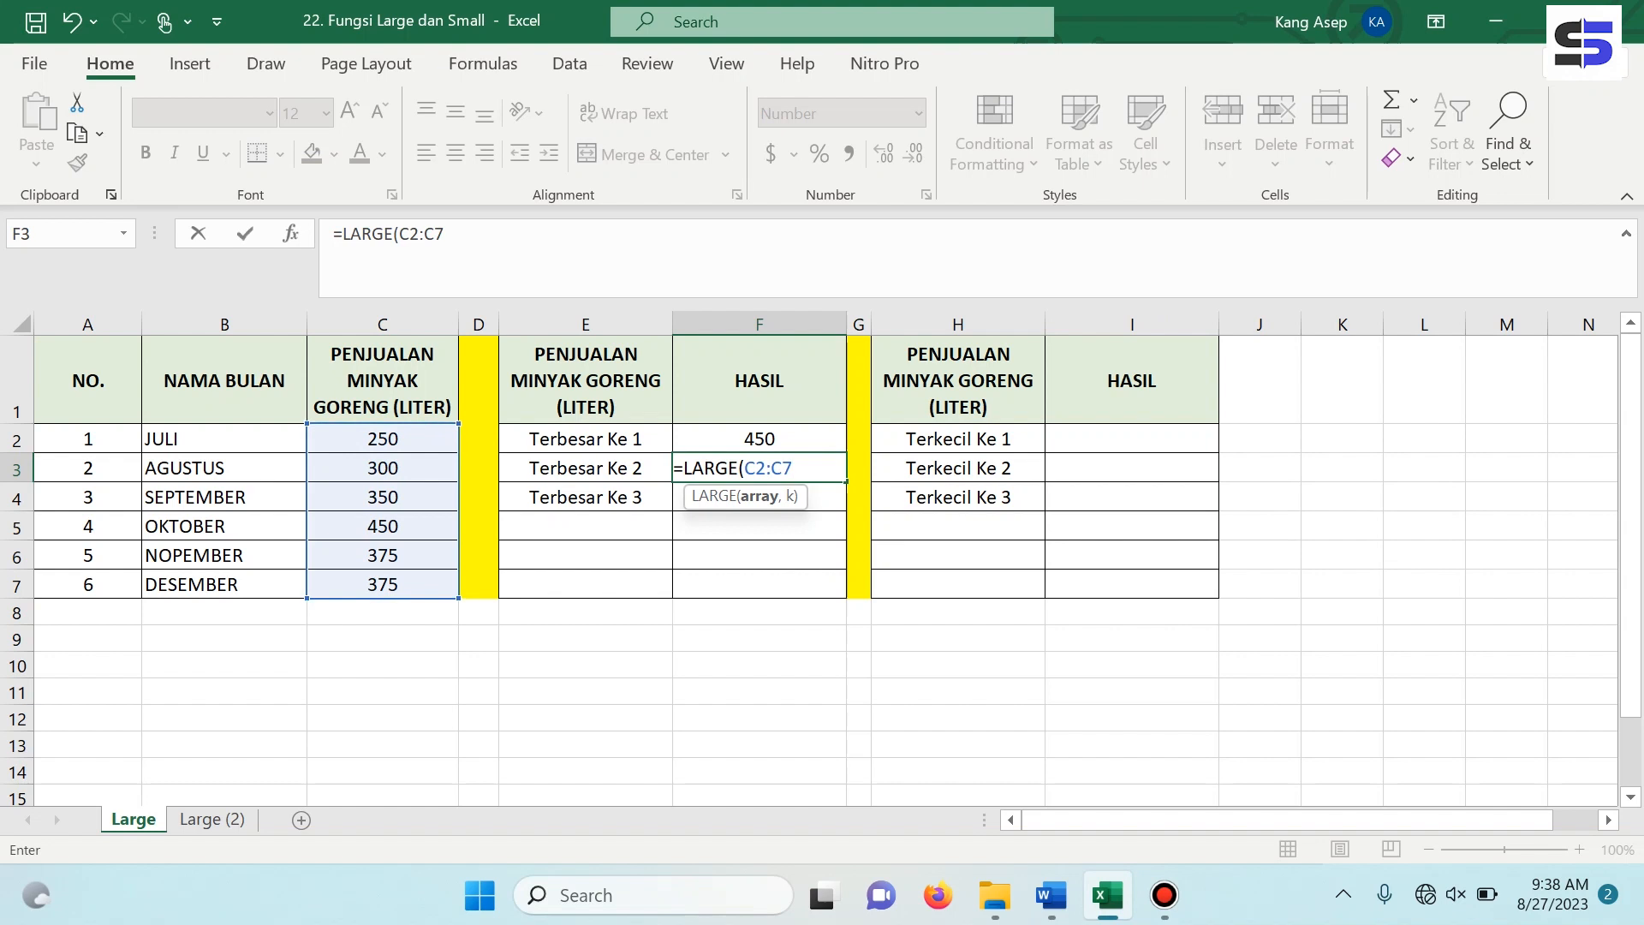
type(",2)")
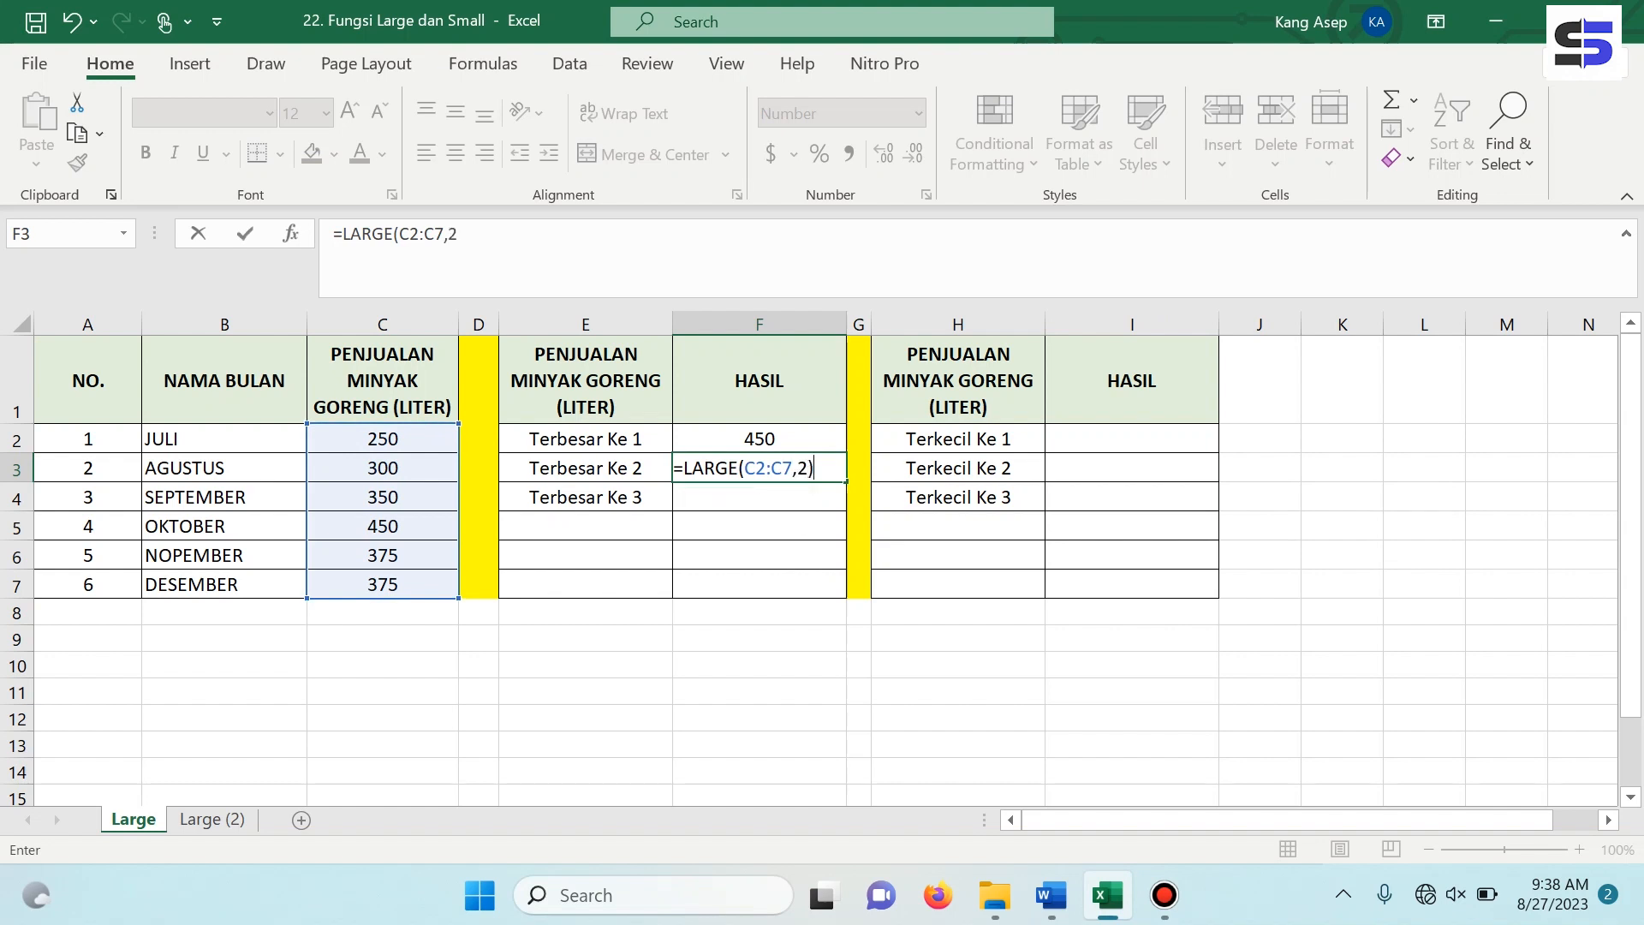
key("Return")
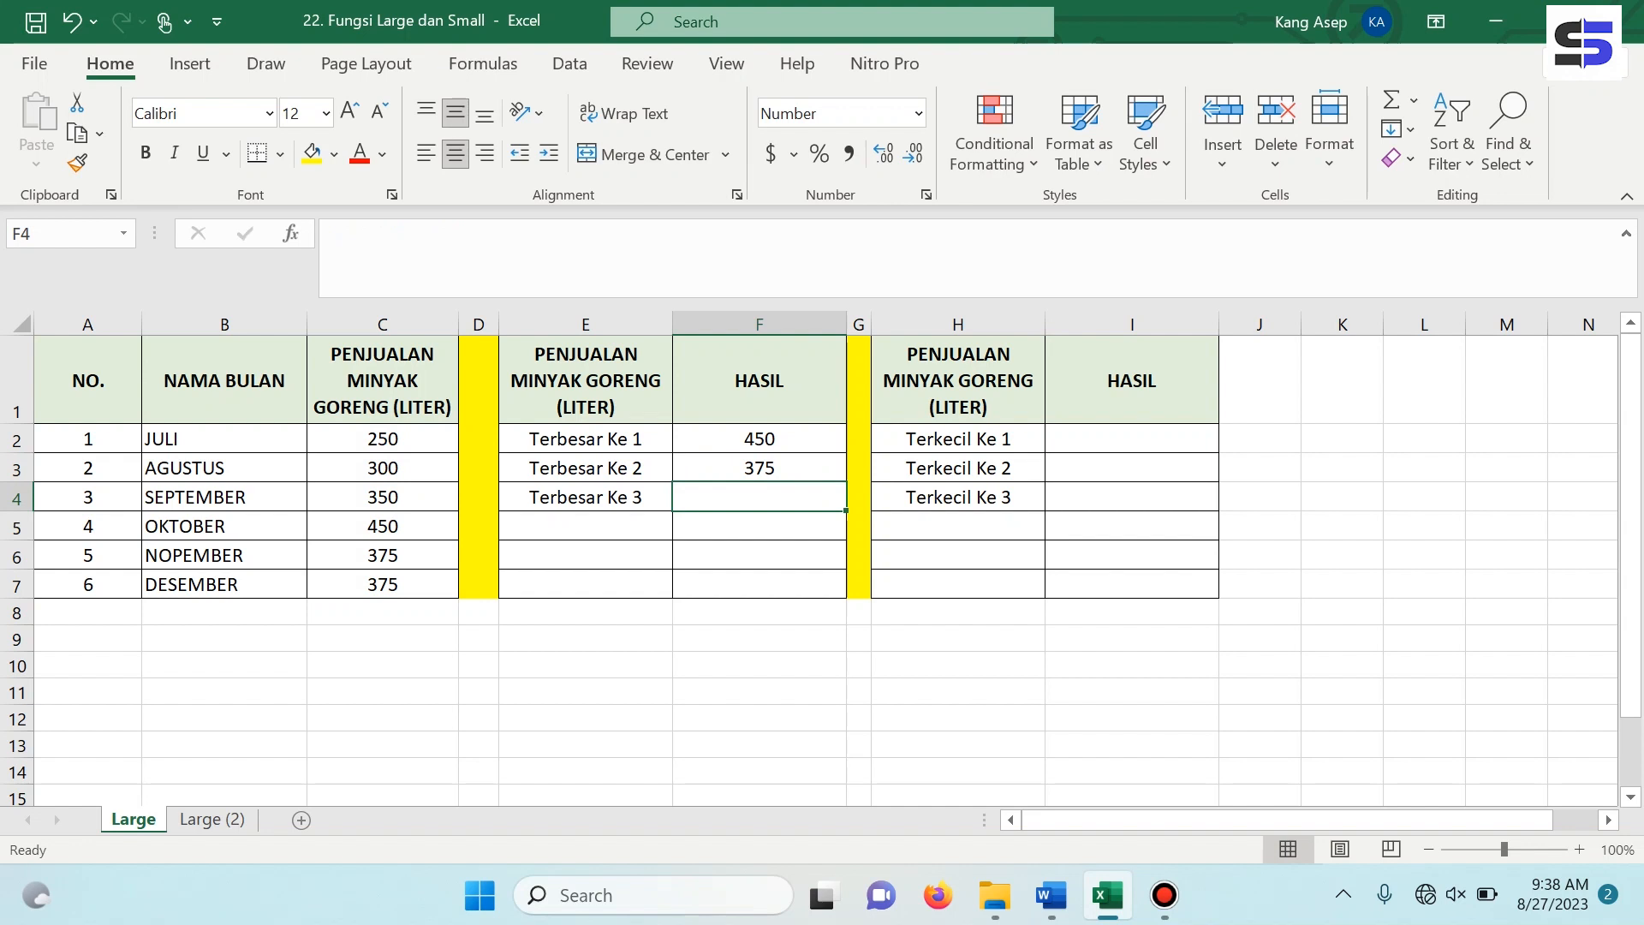
Enter =LARGE(C2:C7,3) in F4 to get the third-largest sales value for Terbesar Ke 3.
left_click(760, 468)
left_click(586, 498)
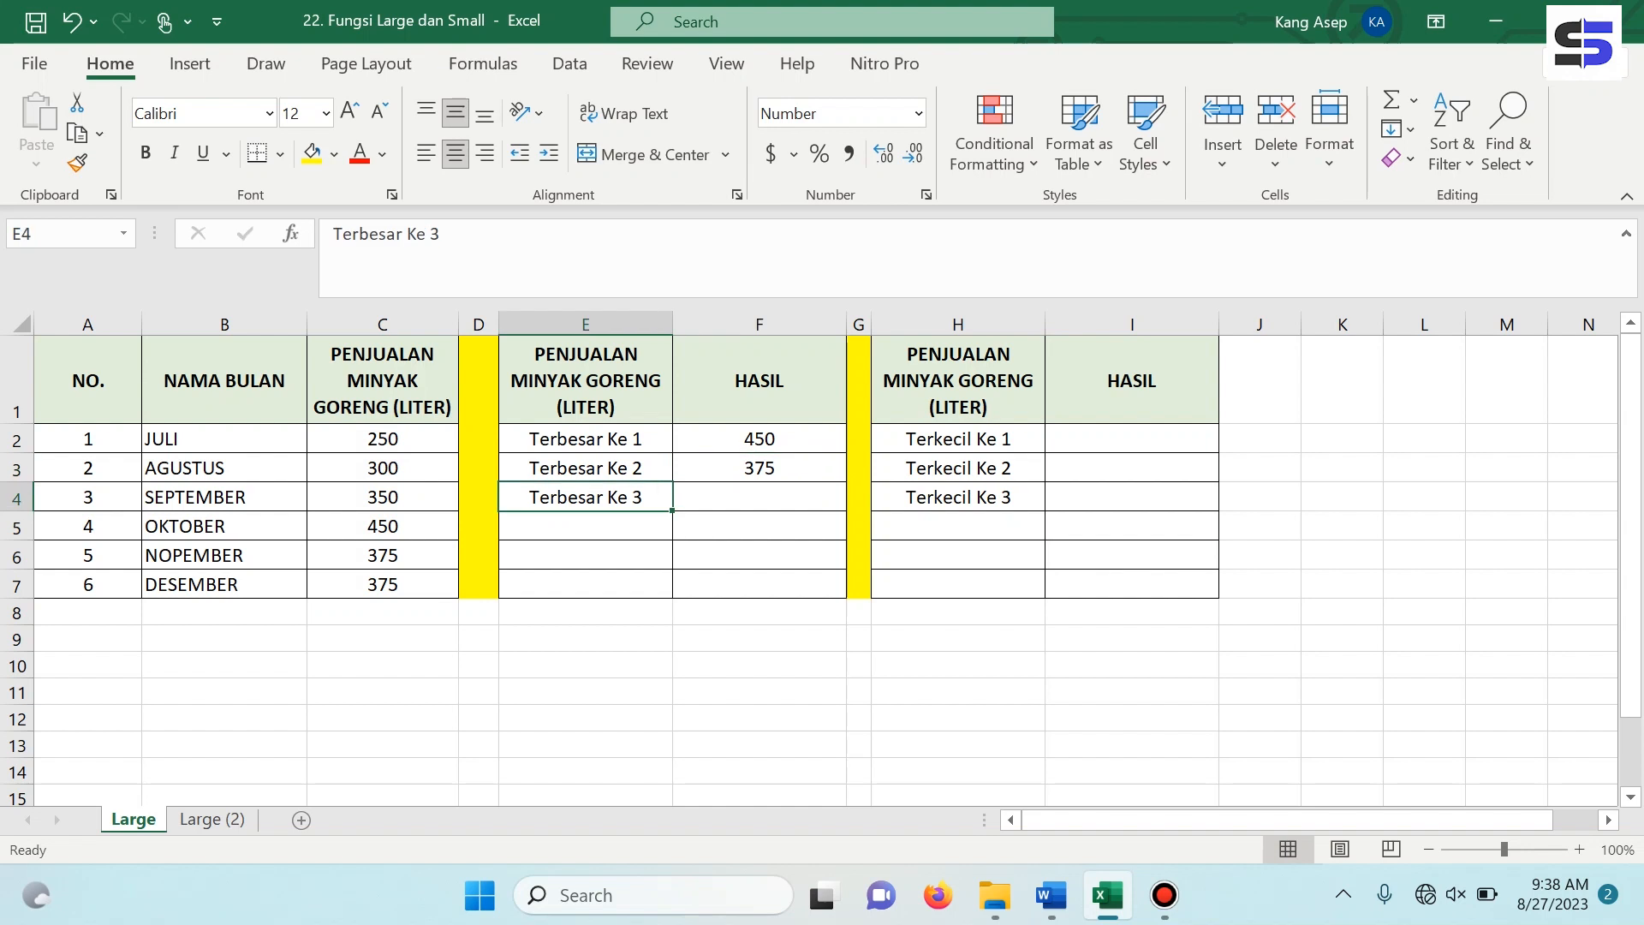
left_click(760, 498)
type("=")
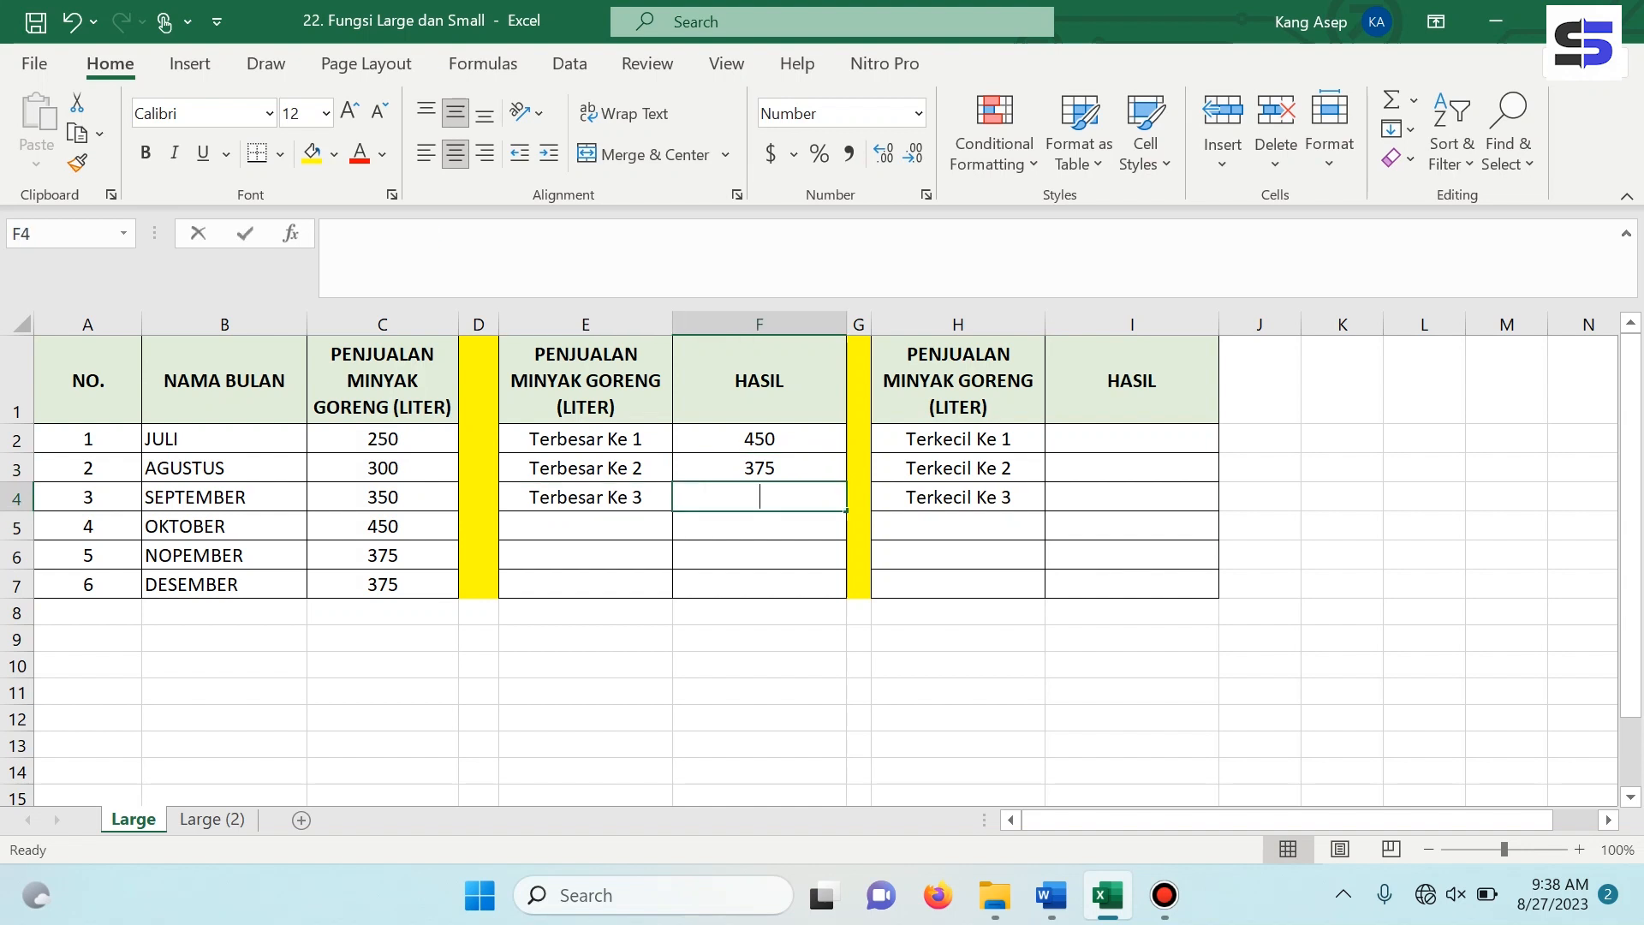
type("la")
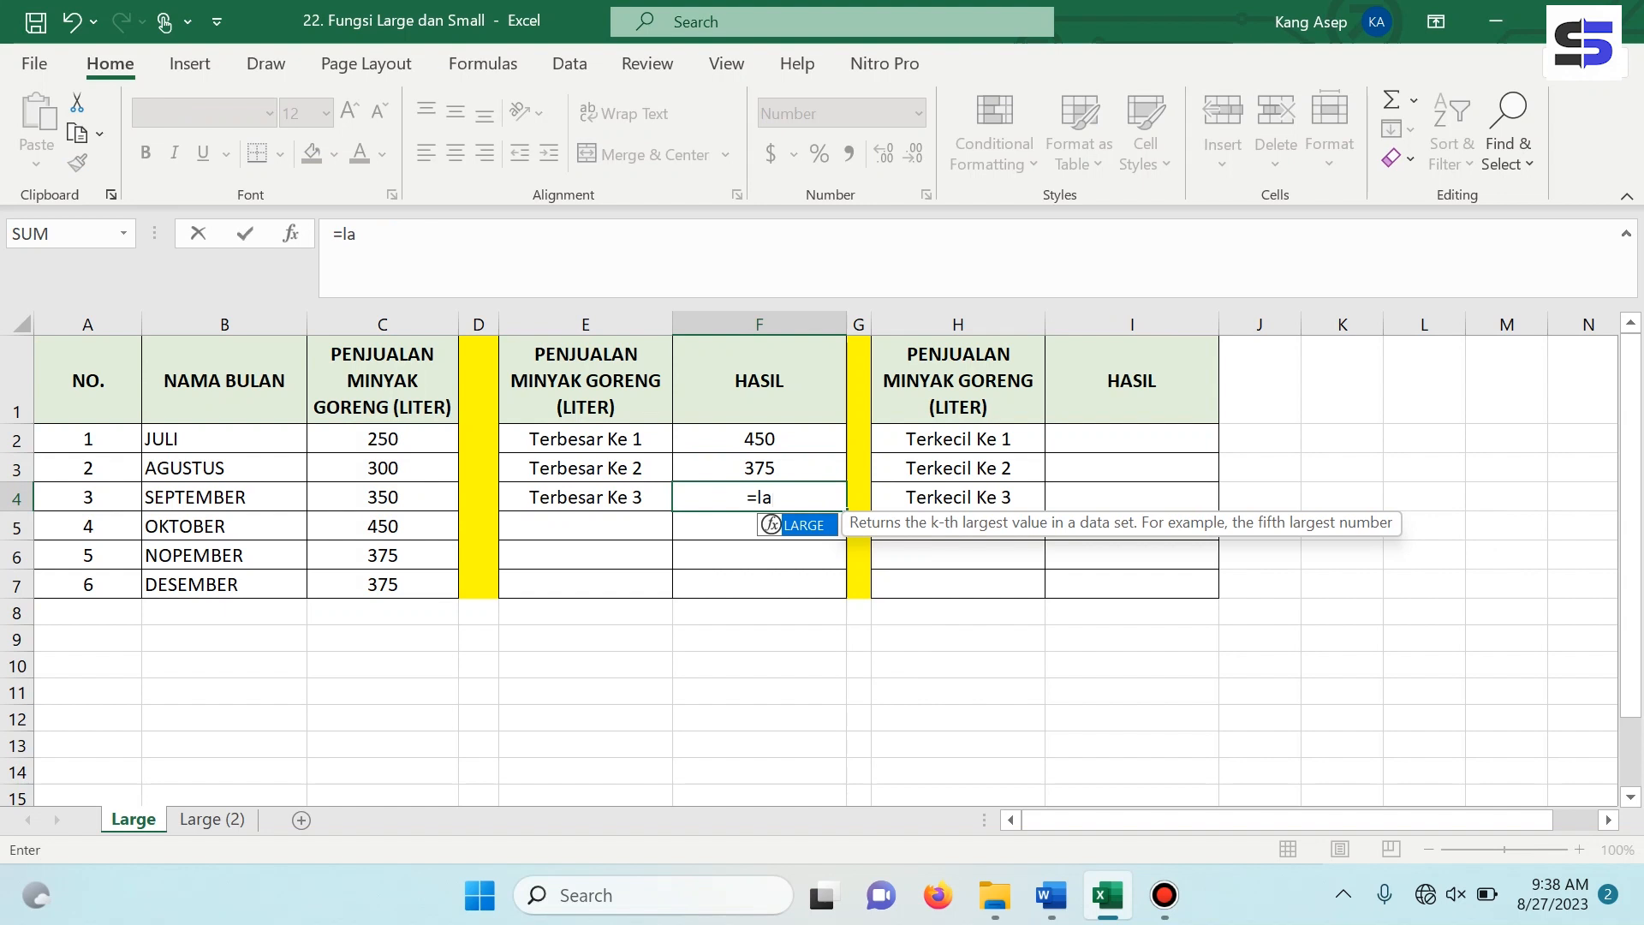
key("Tab")
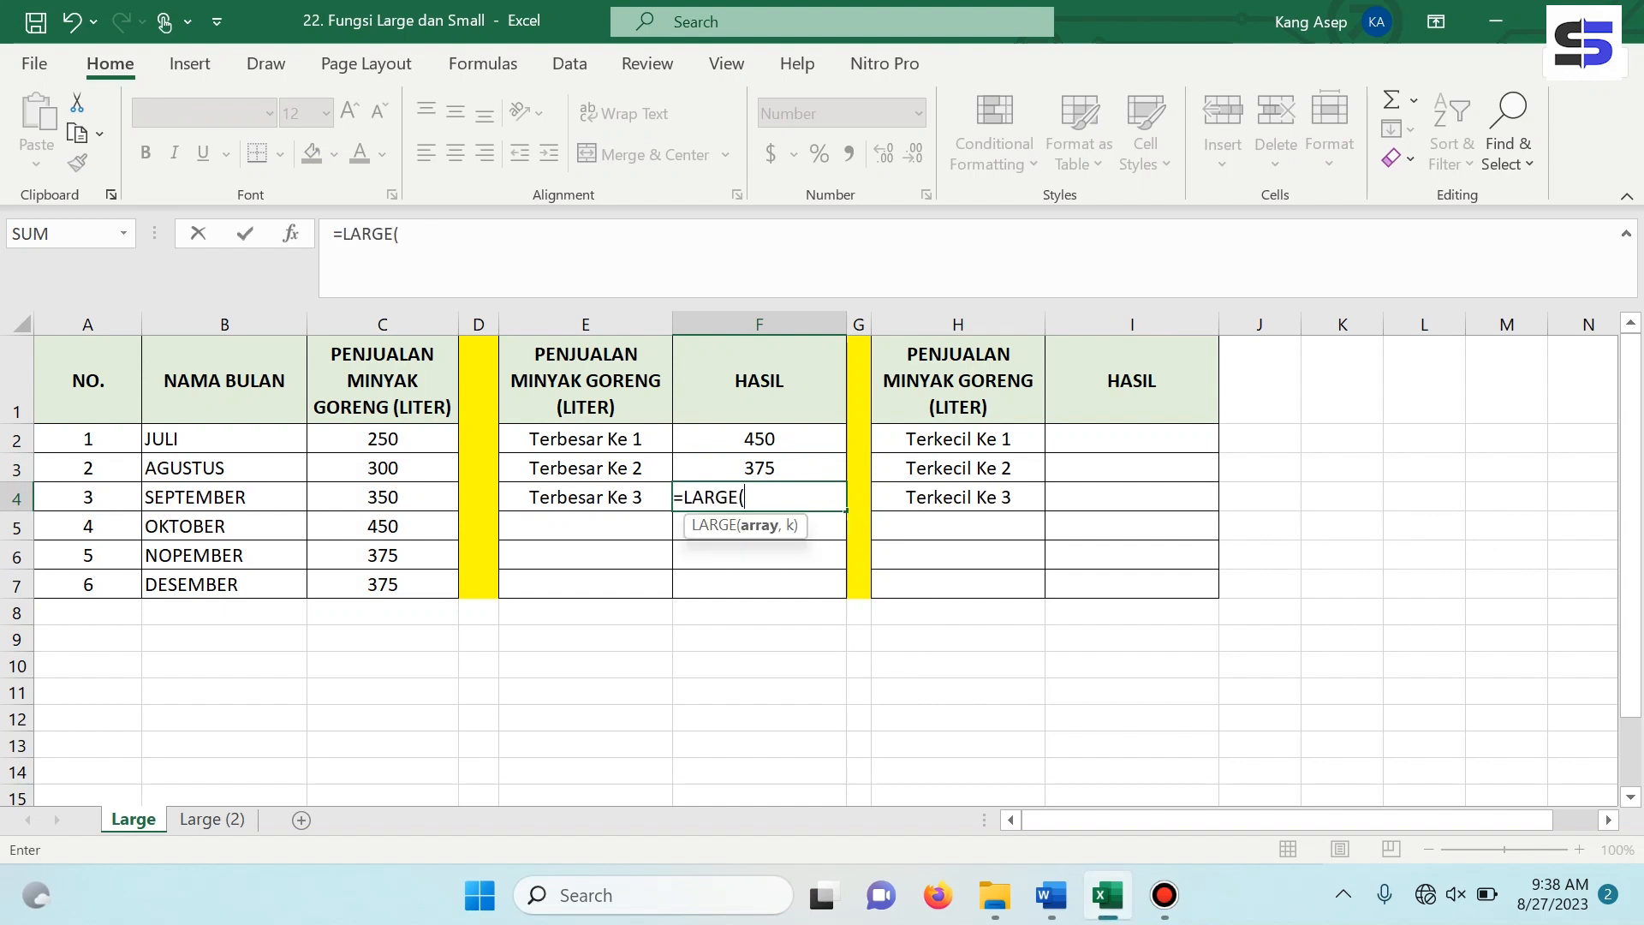
left_click(382, 440)
left_click_drag(459, 453, 459, 589)
type(",")
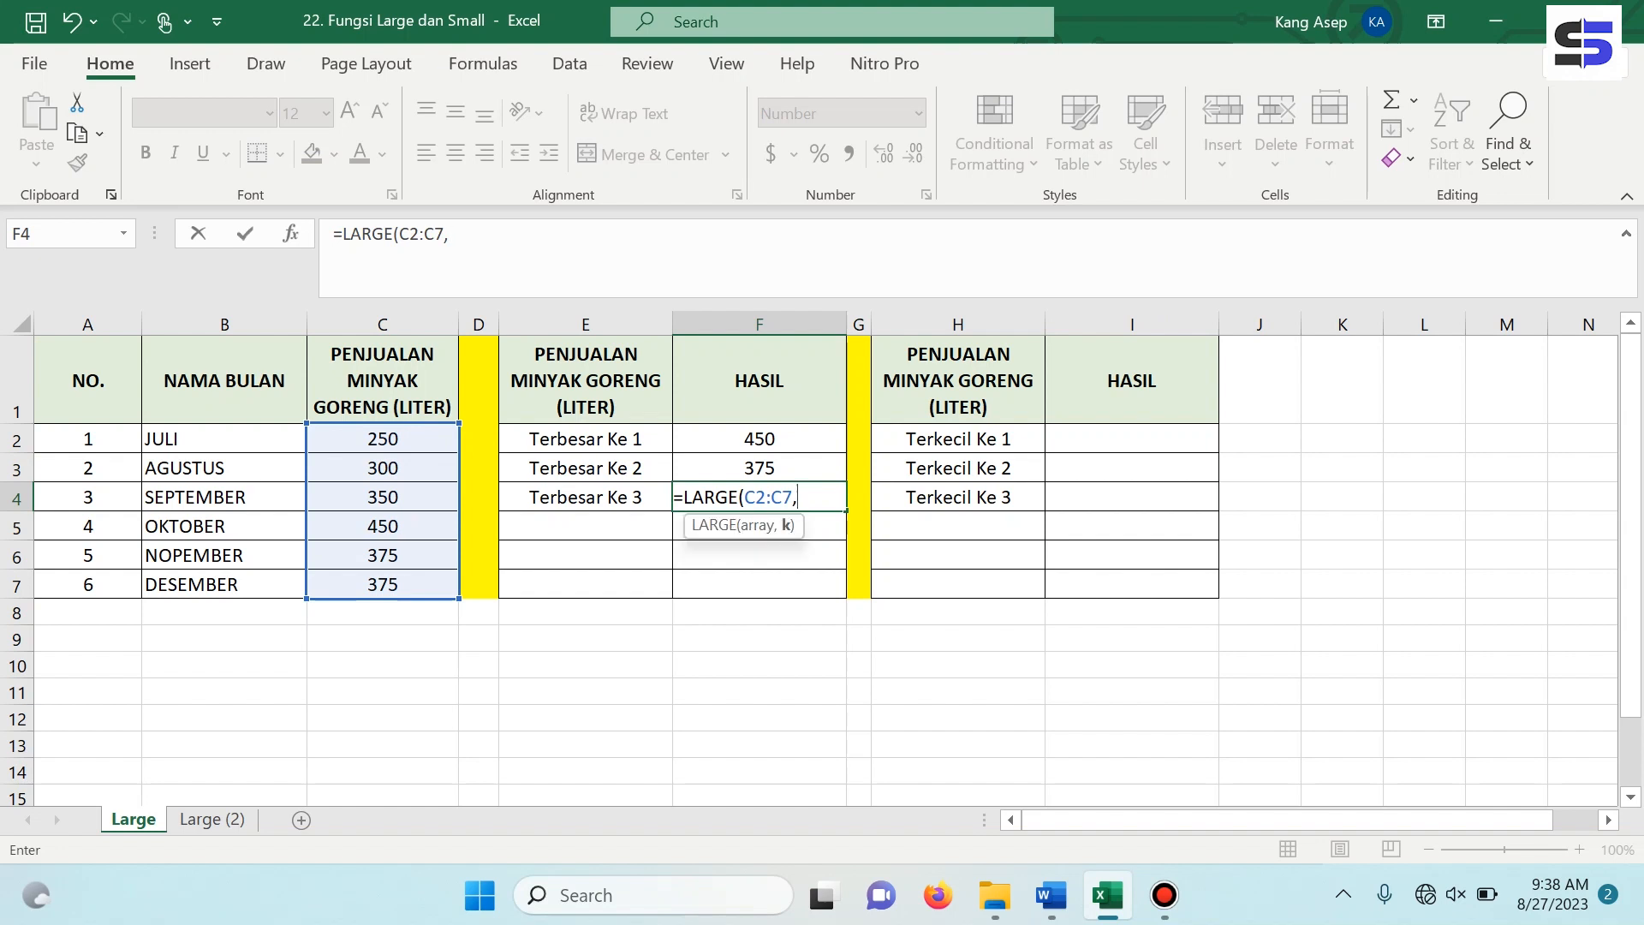
type("3)")
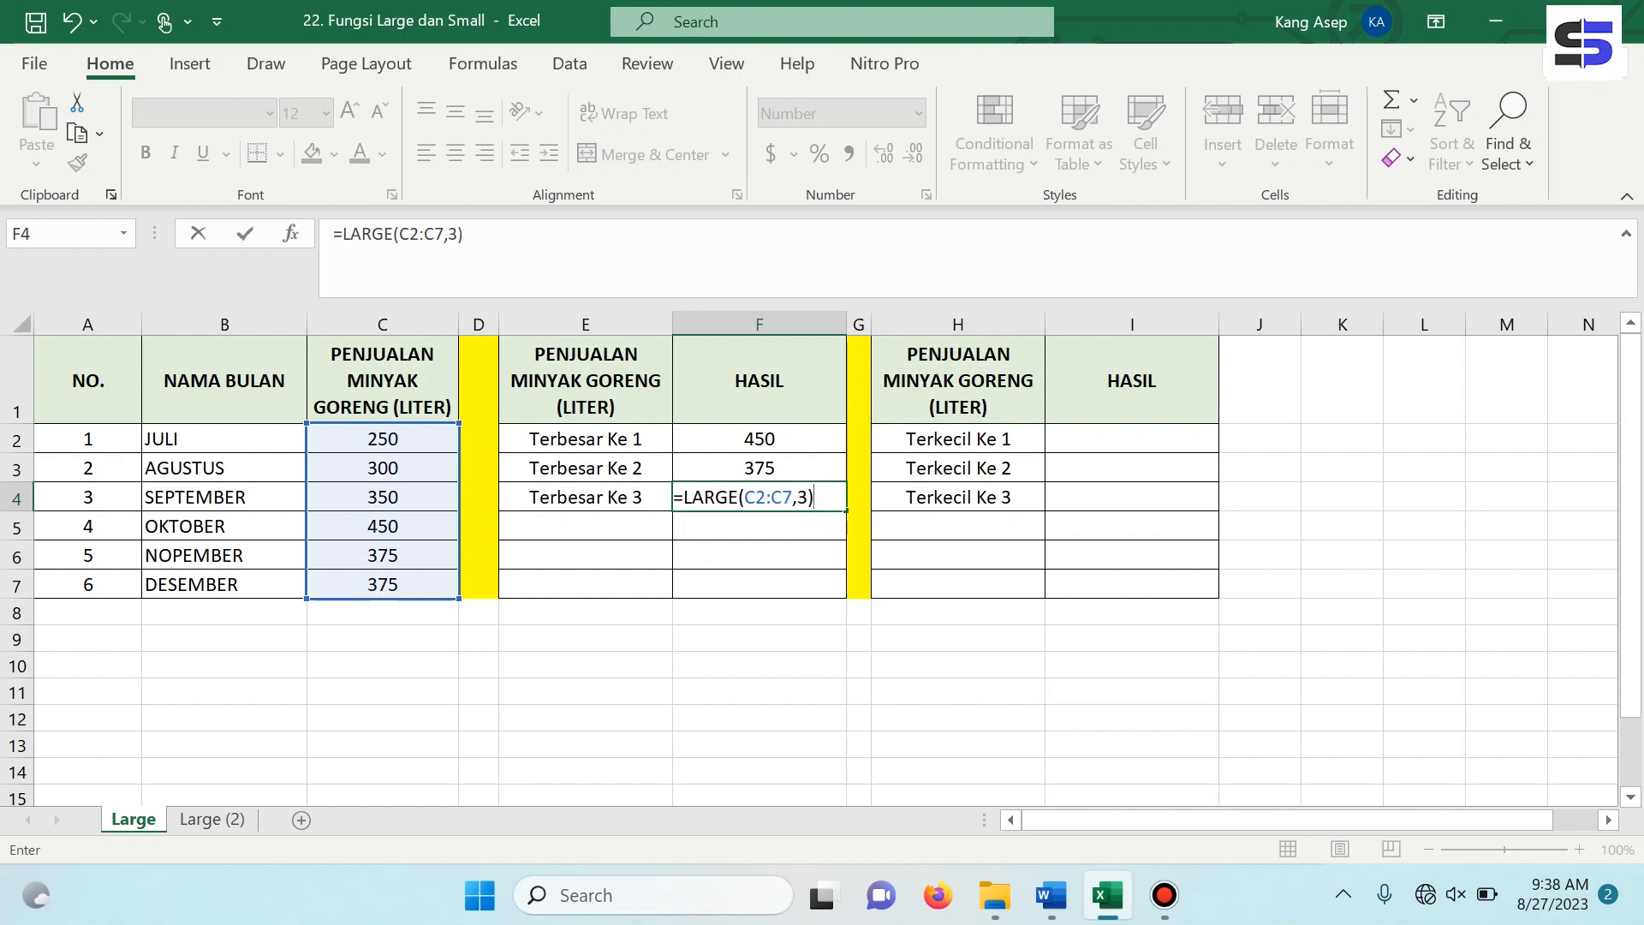
key("Return")
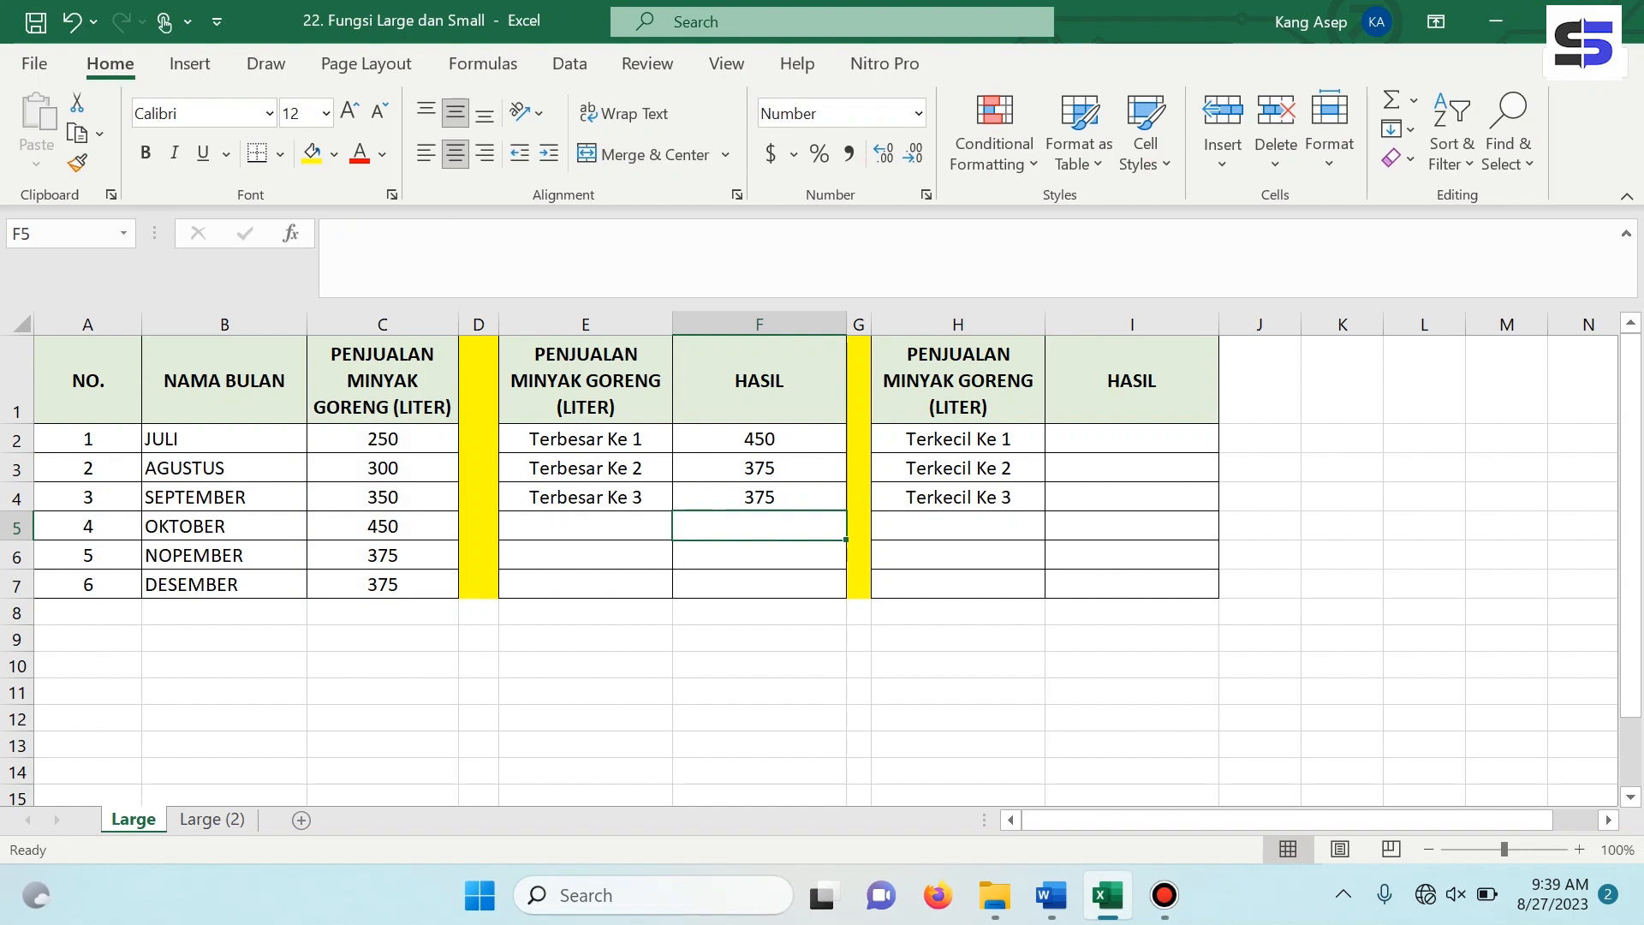
Enter =SMALL(C2:C7,1) in I2 to get the smallest cooking oil sales value for Terkecil Ke 1.
left_click(1132, 439)
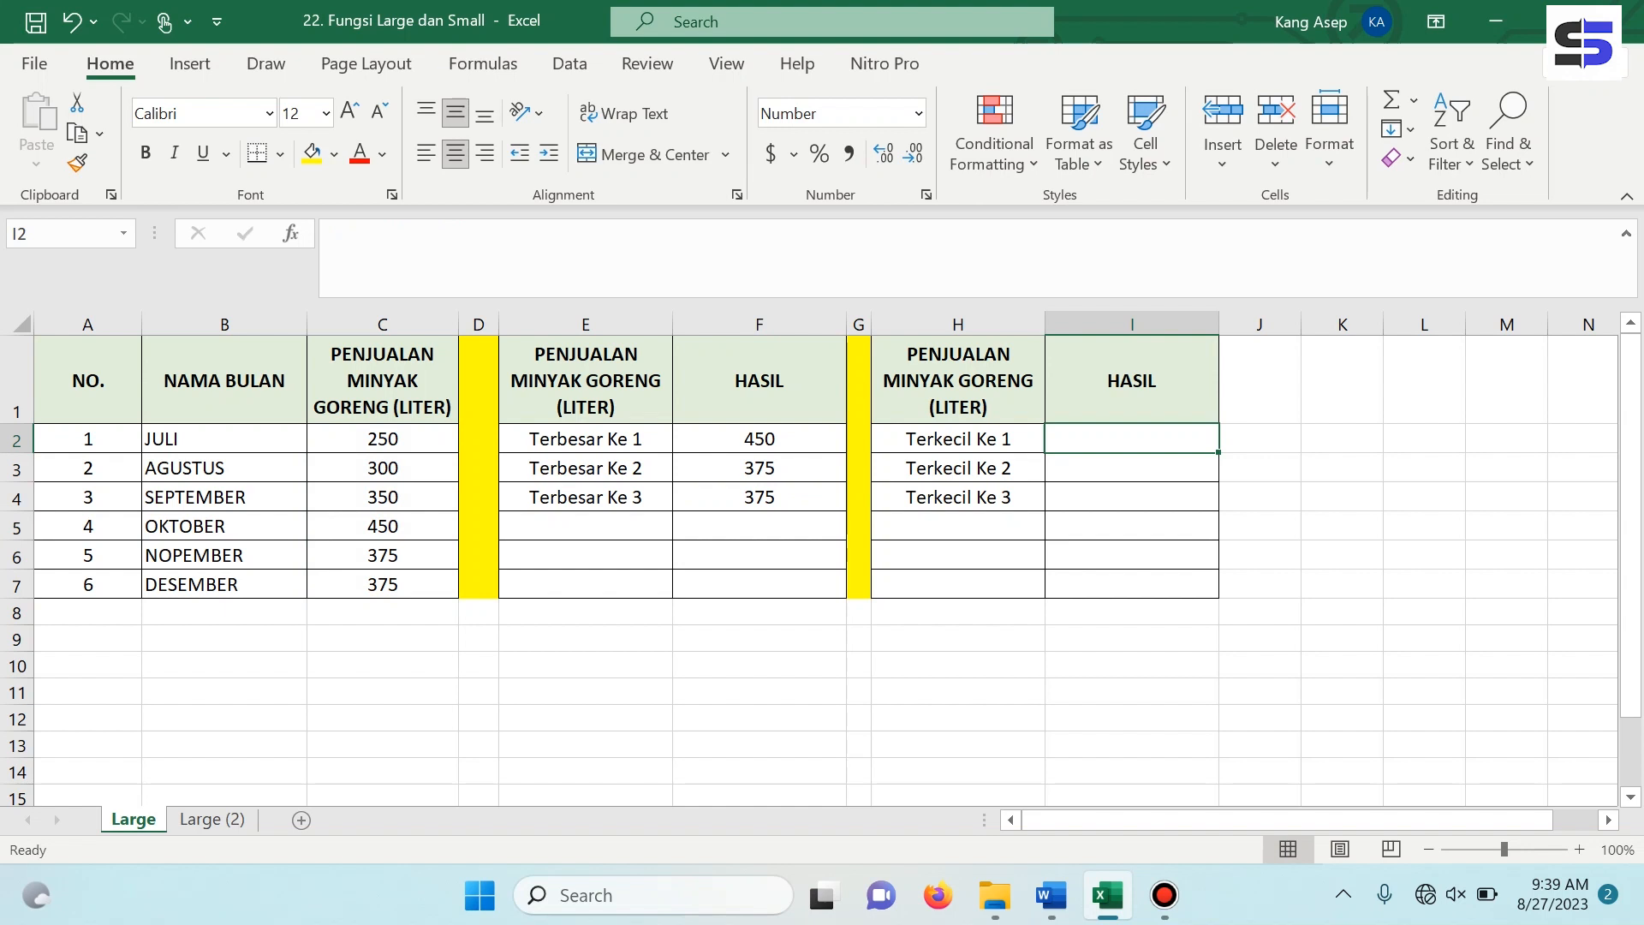
left_click(383, 439)
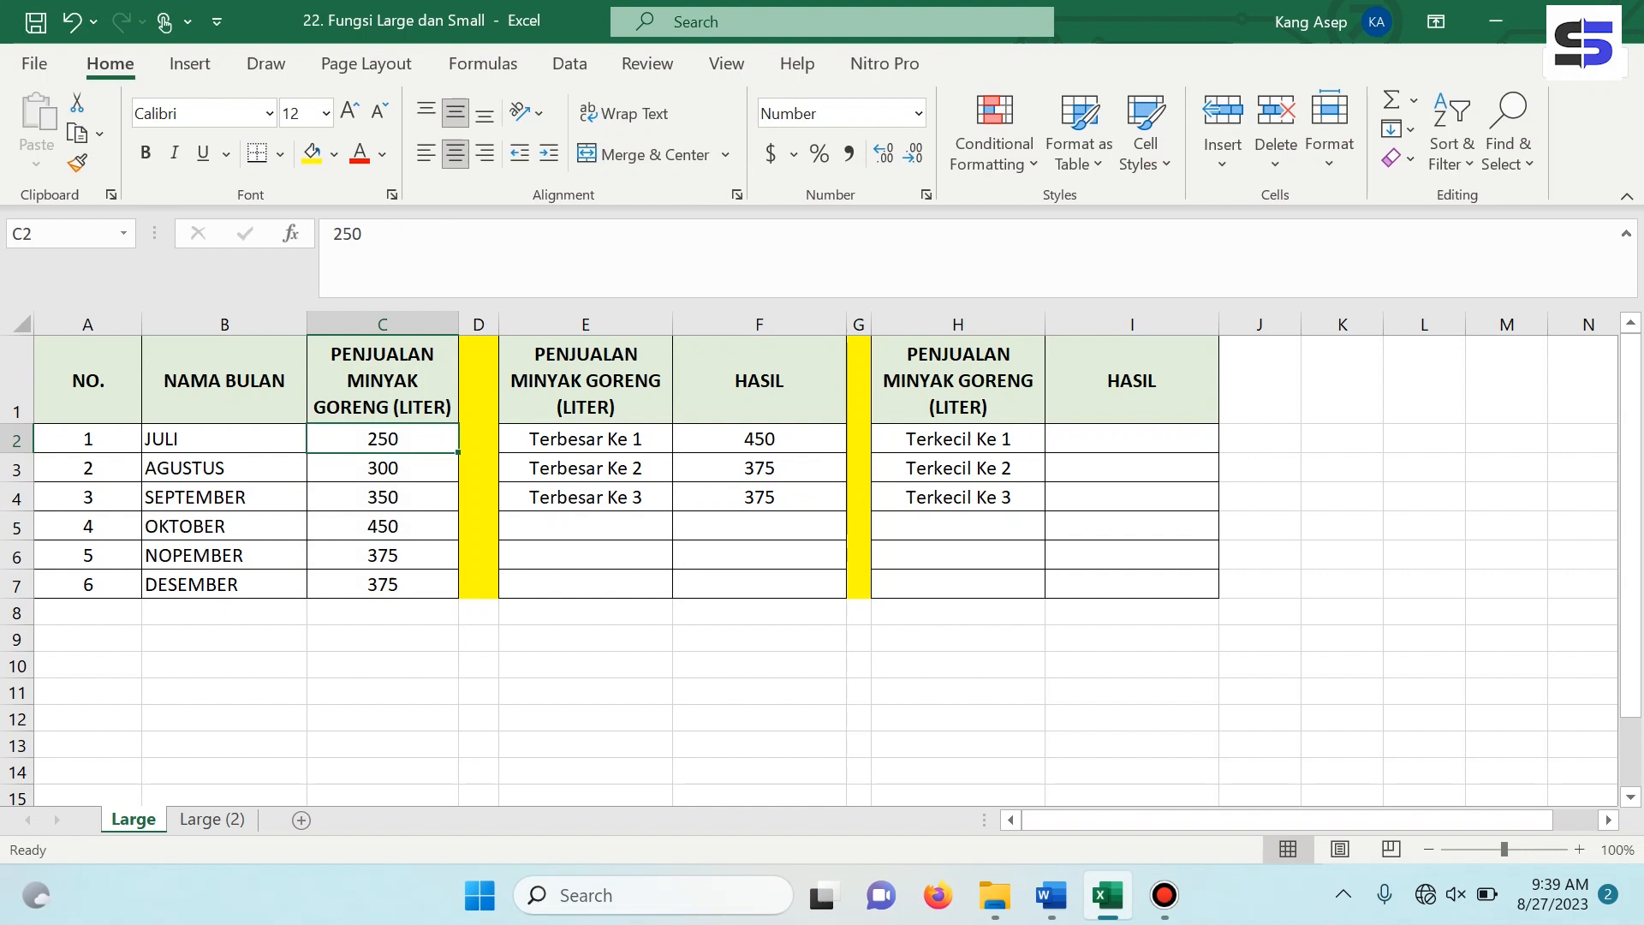
left_click(1132, 438)
type("=sm")
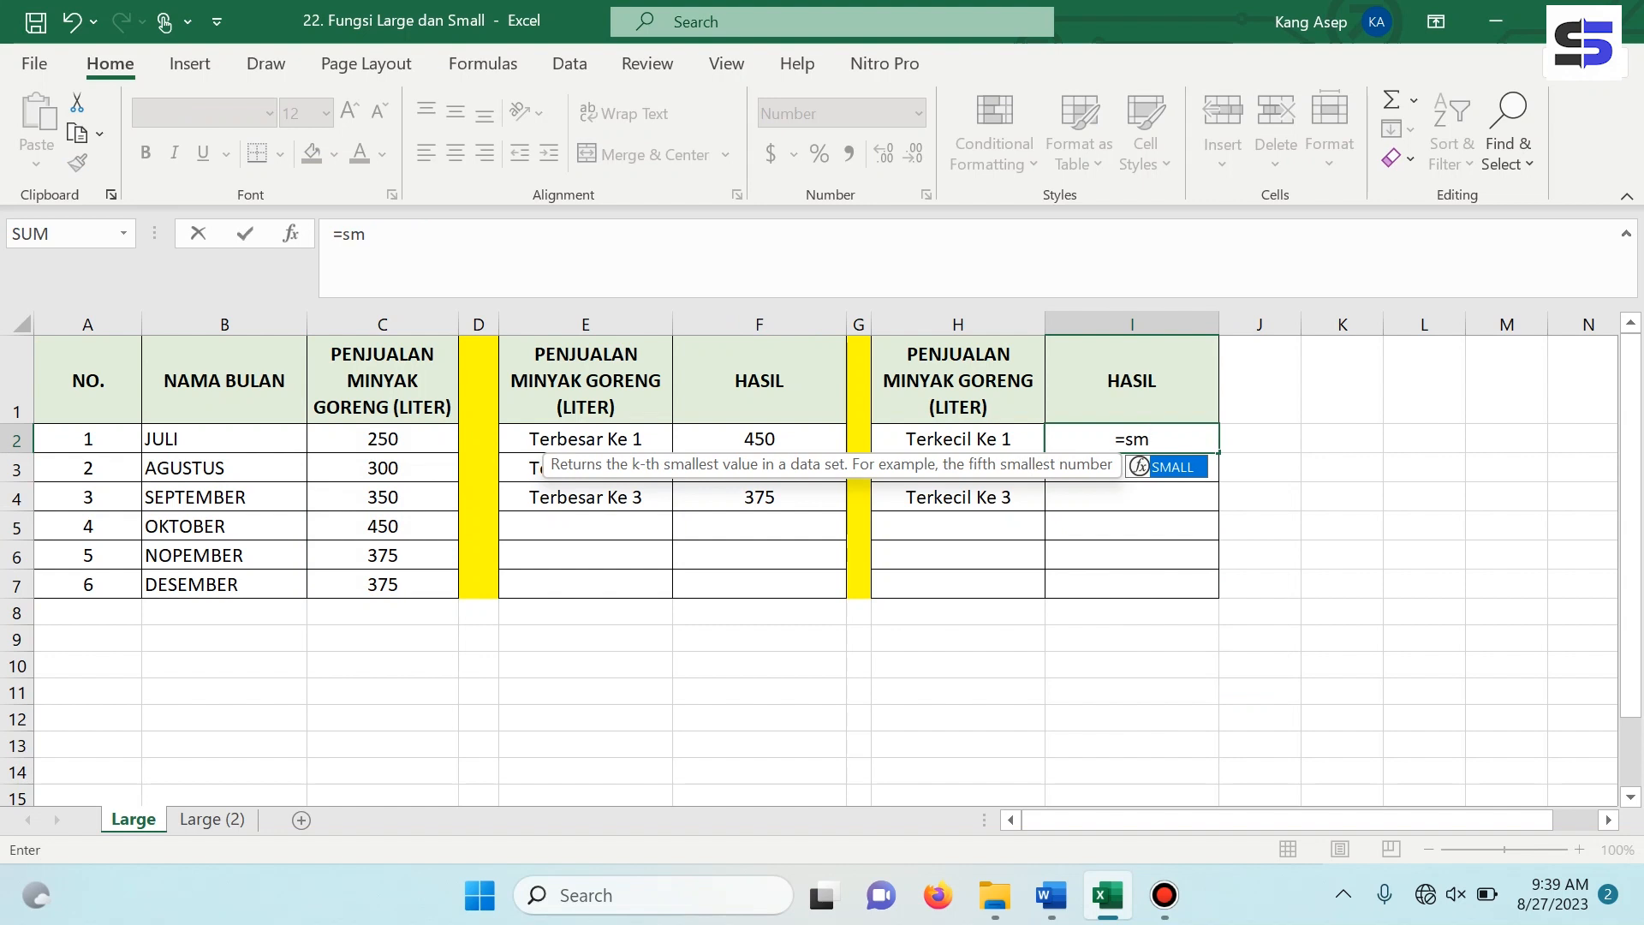
key("Return")
key("Up")
key("F2")
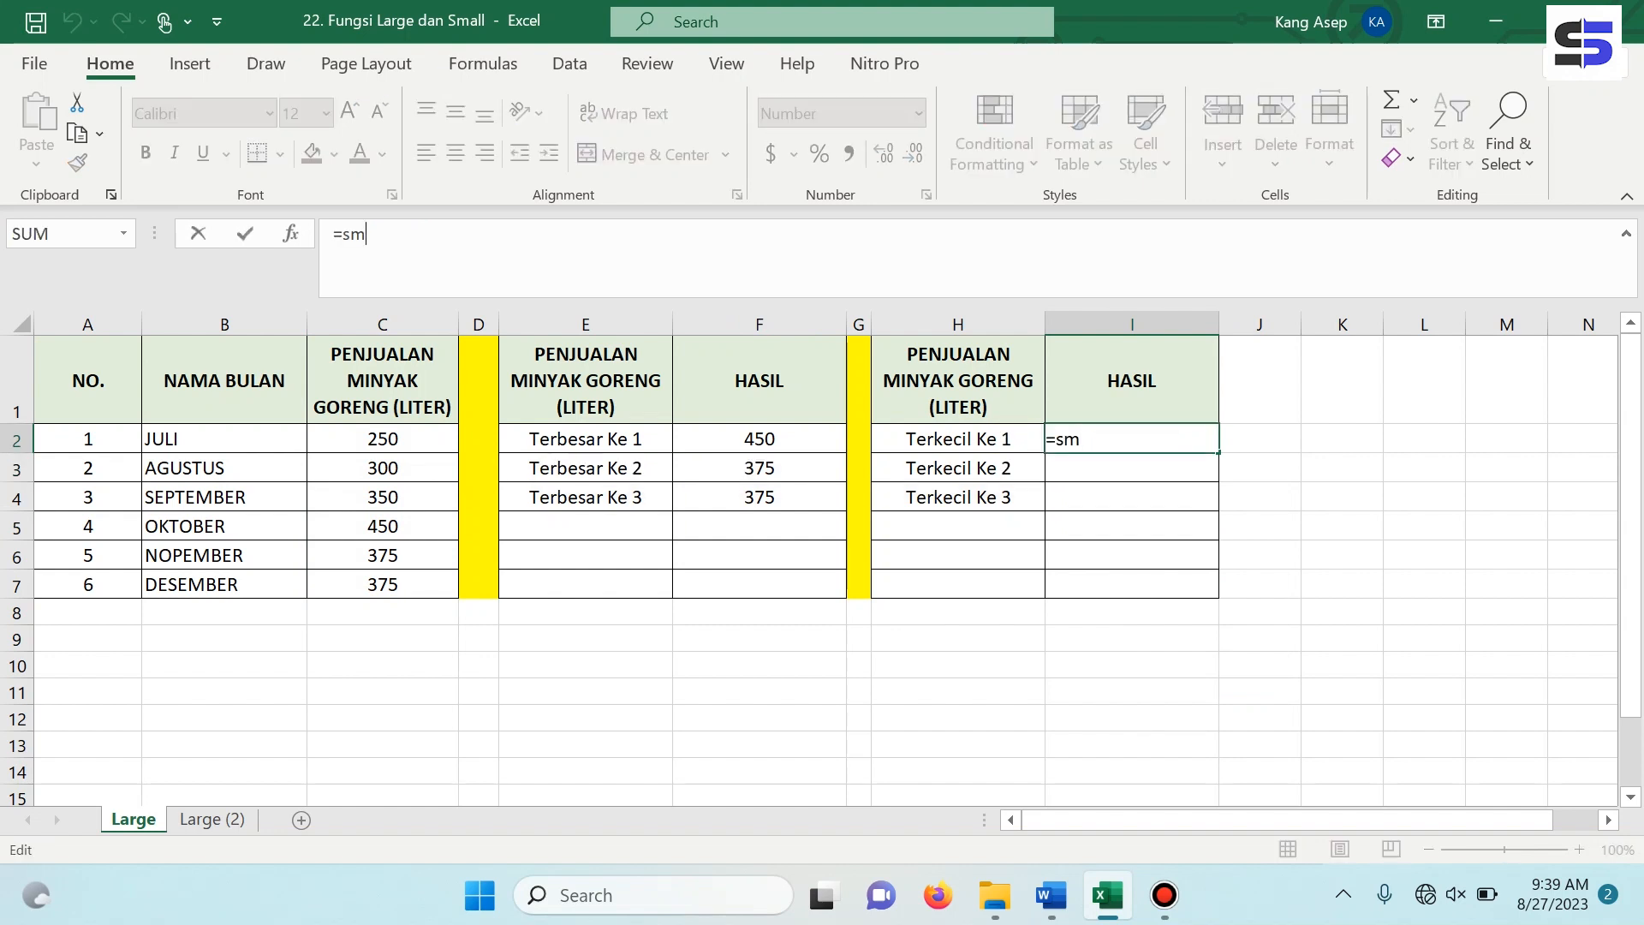
type("a")
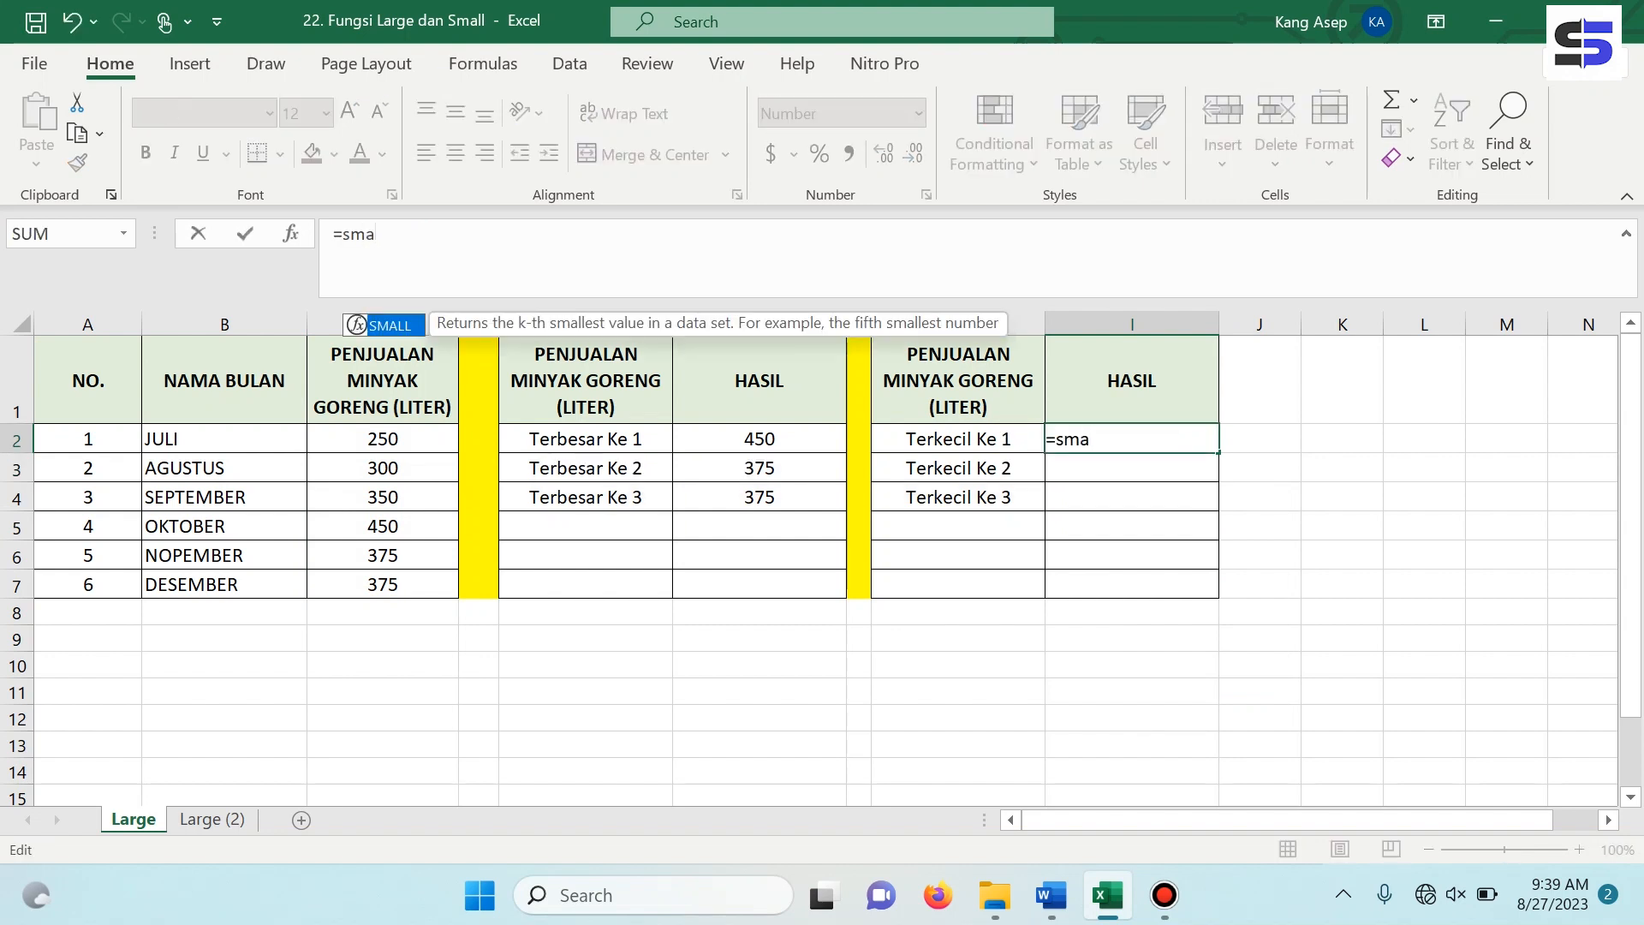
type("ll")
type("(")
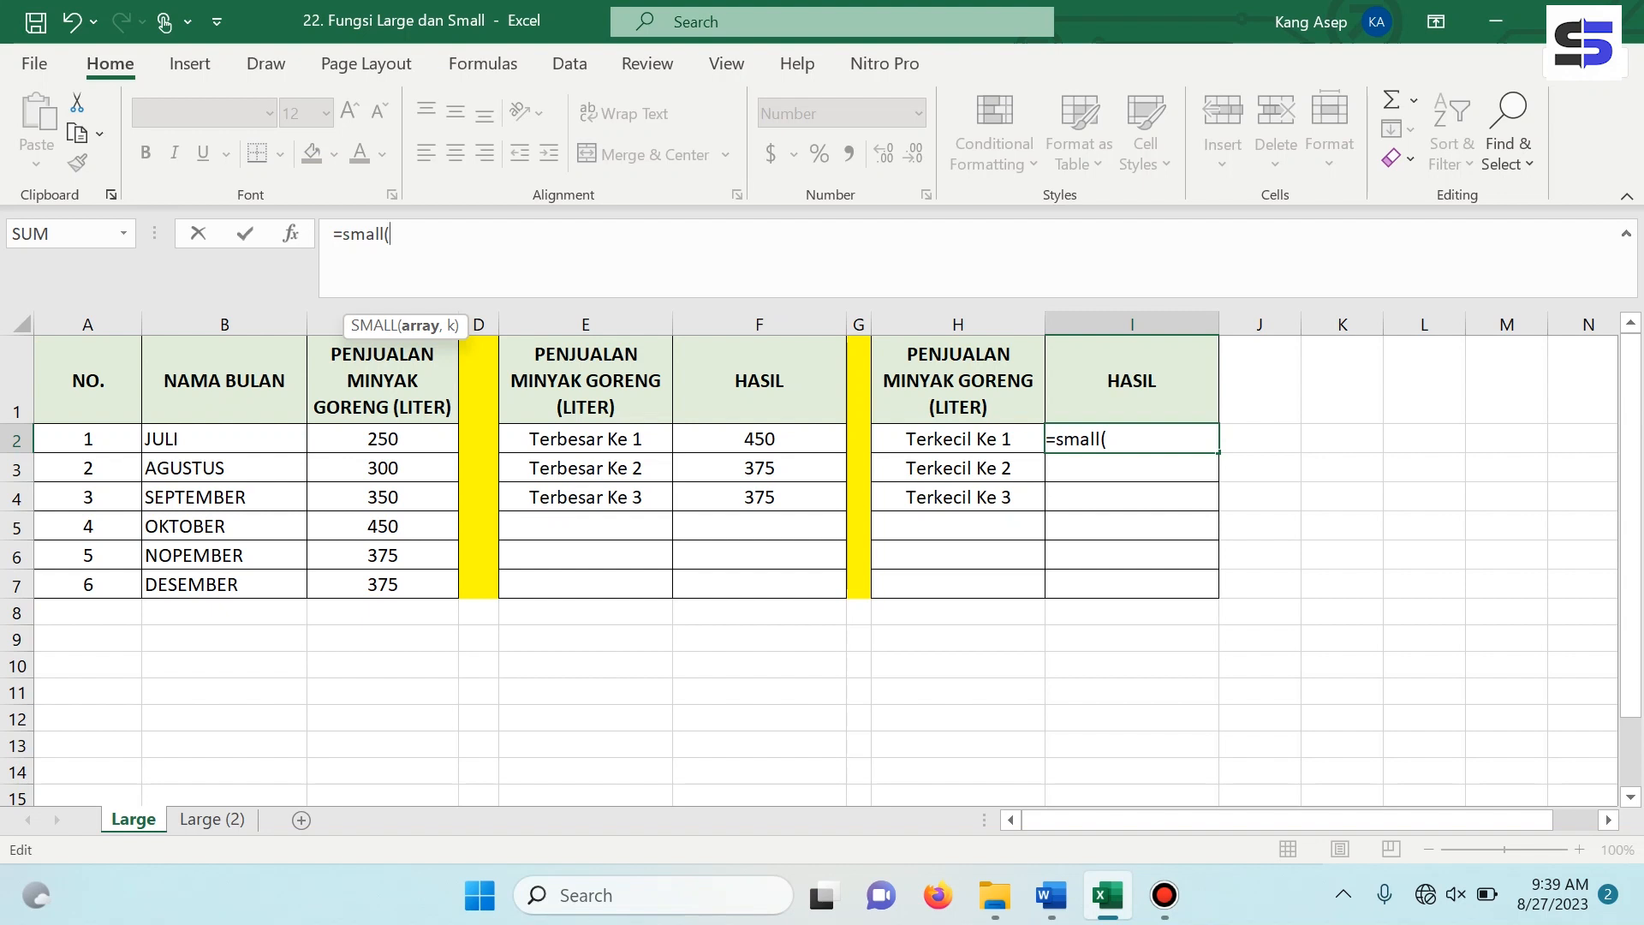
left_click(383, 439)
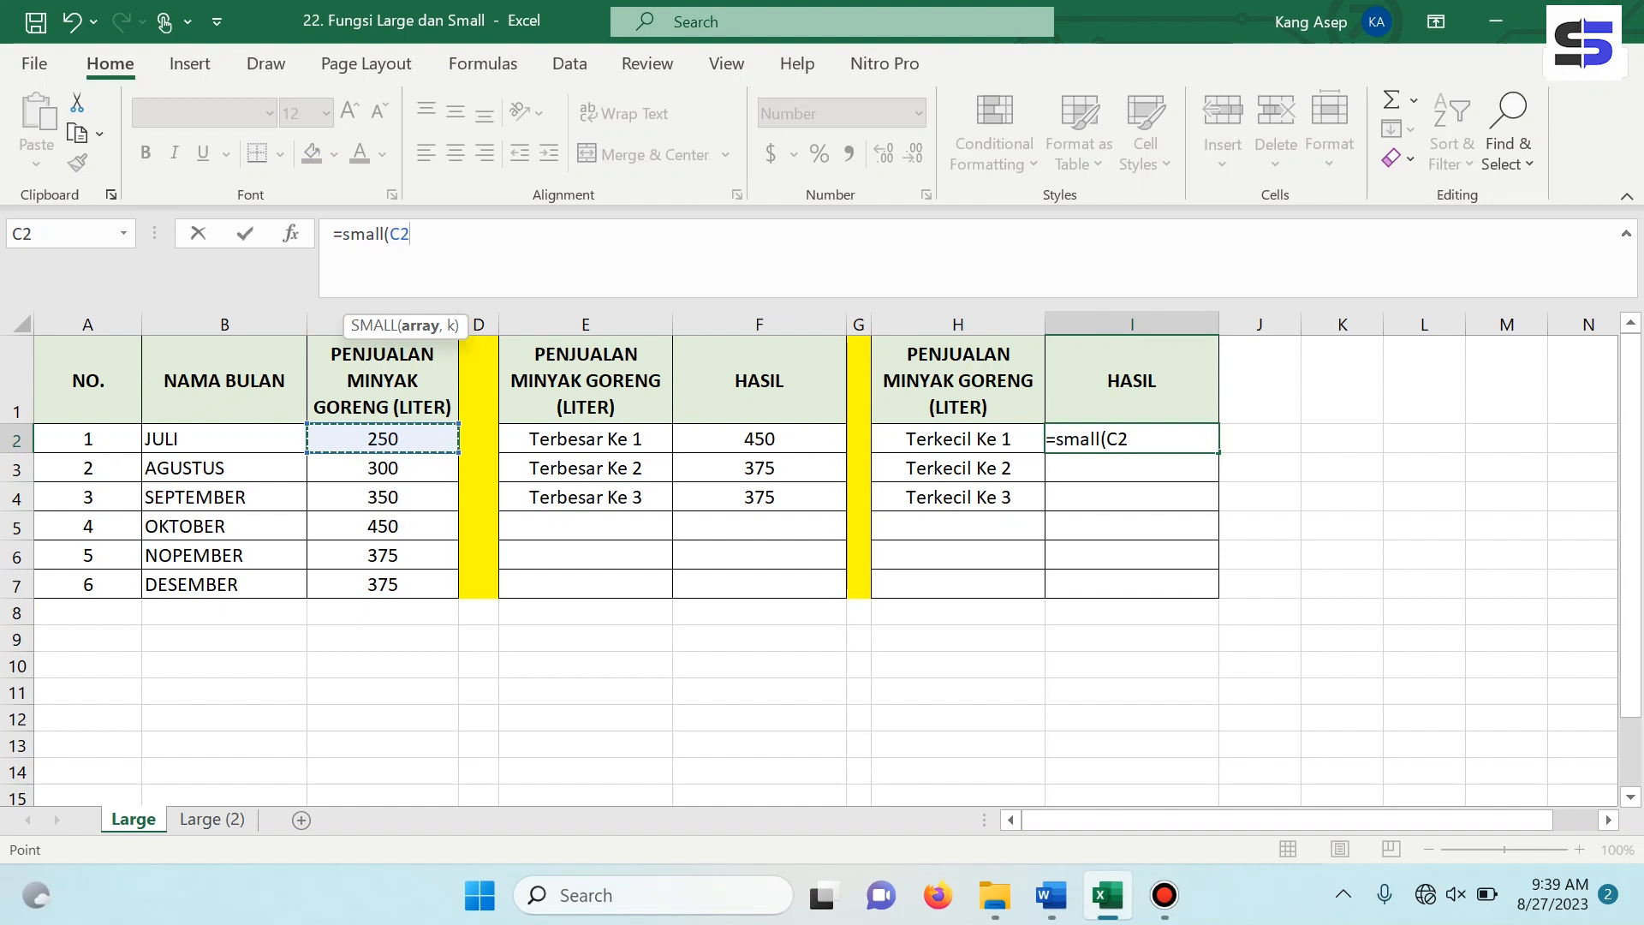
left_click_drag(459, 452, 456, 586)
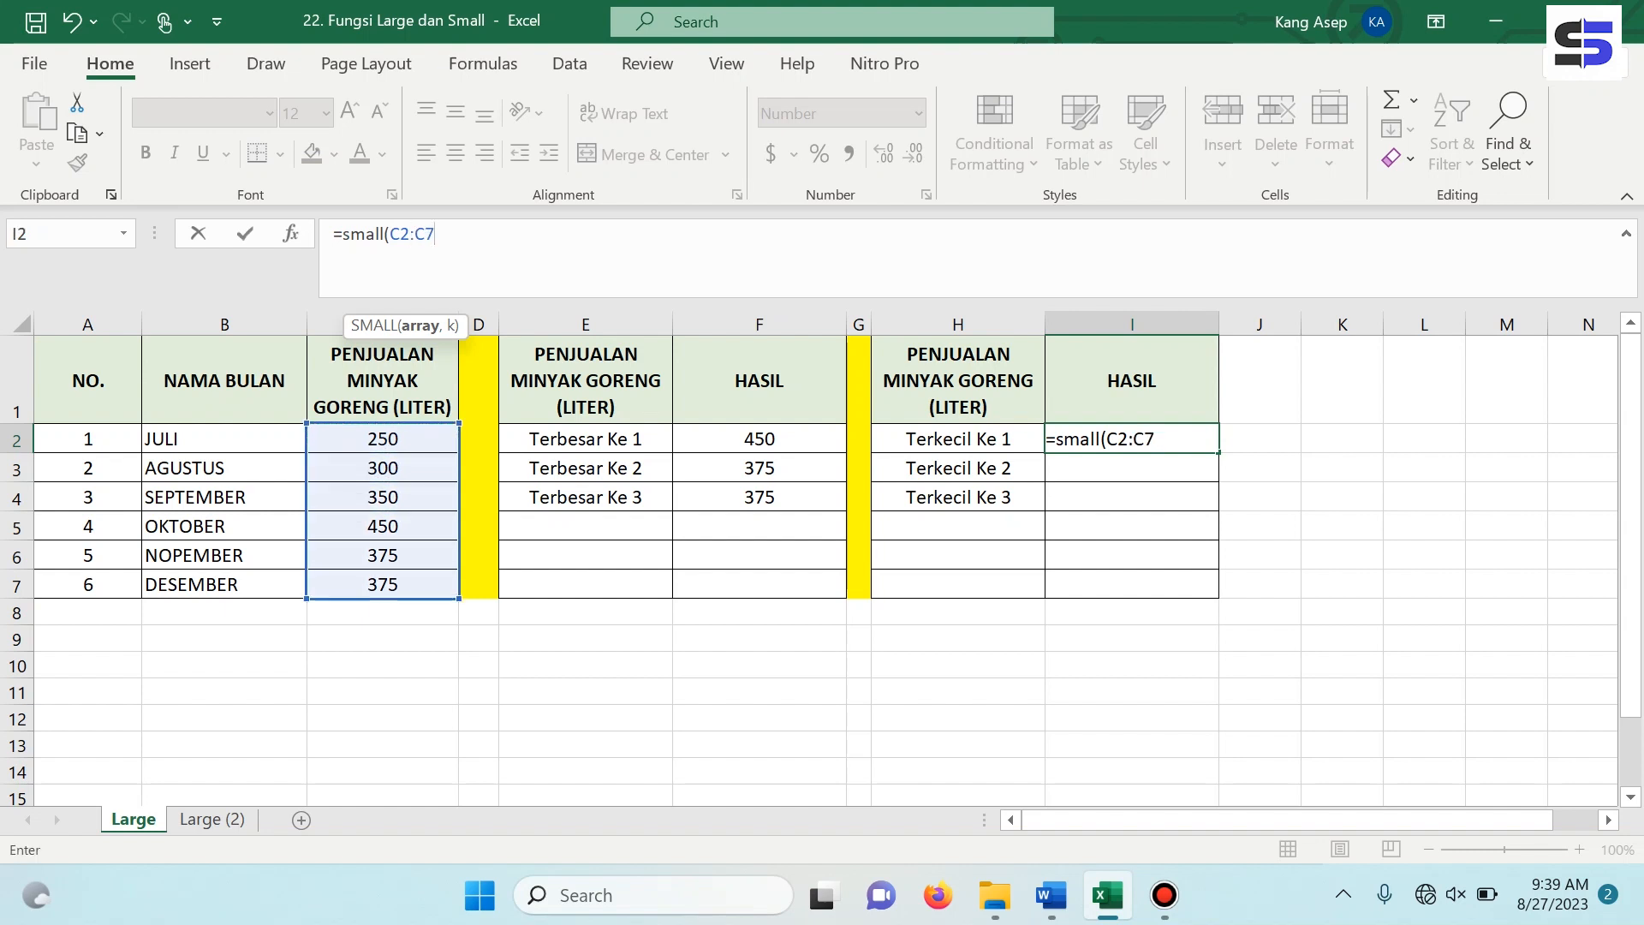
type(",1)")
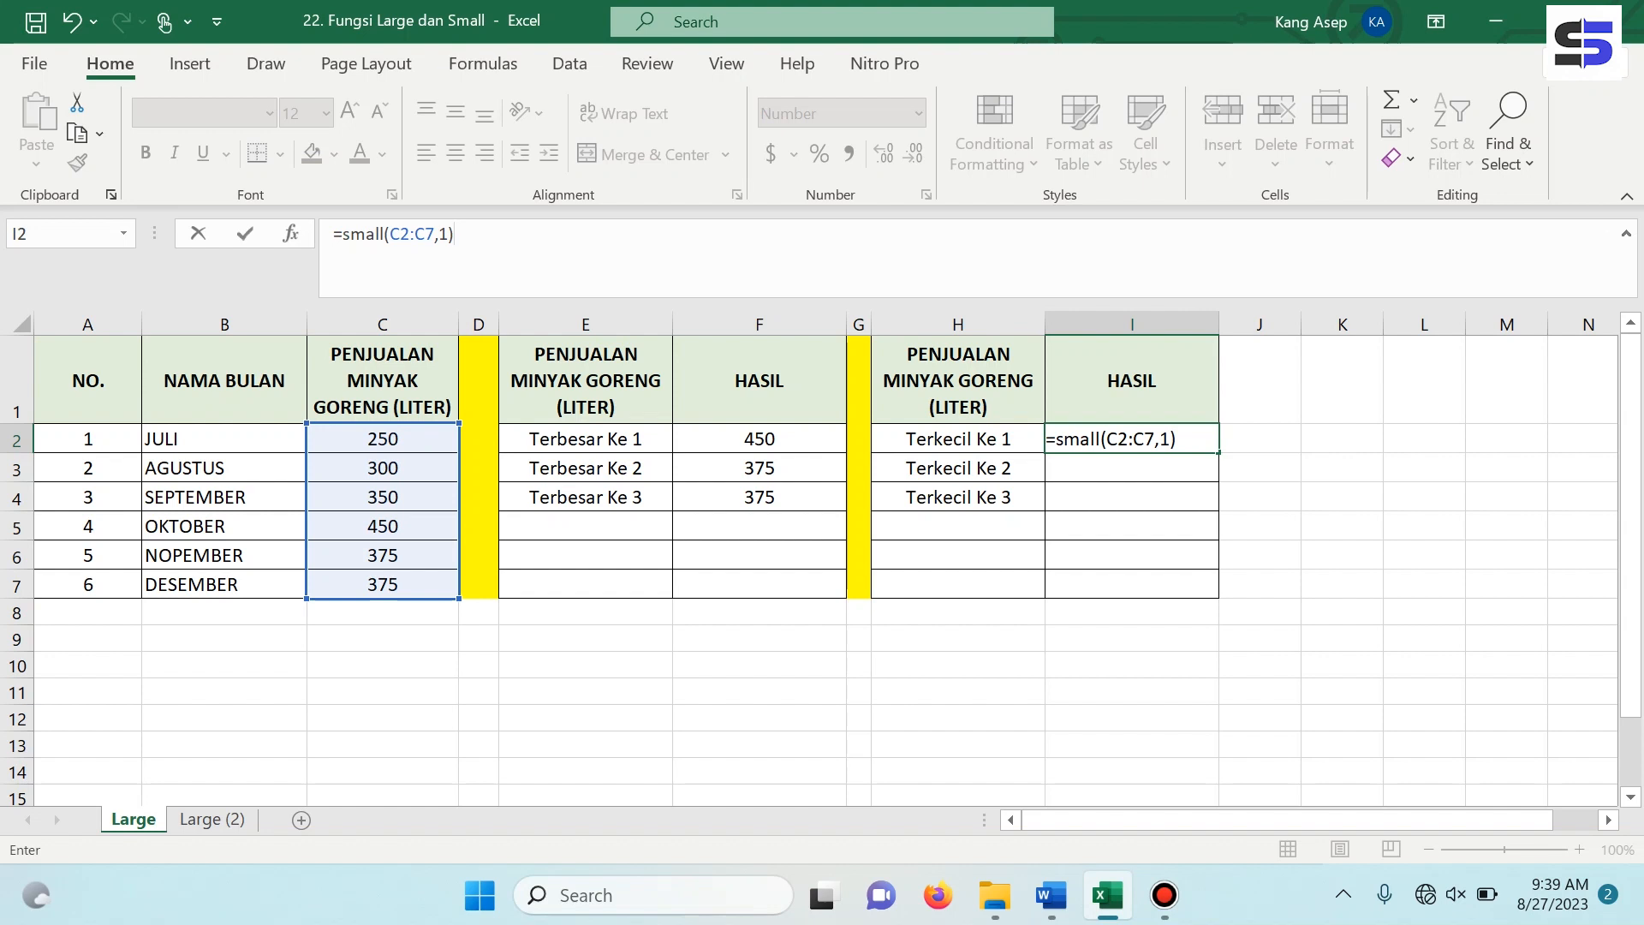
key("Return")
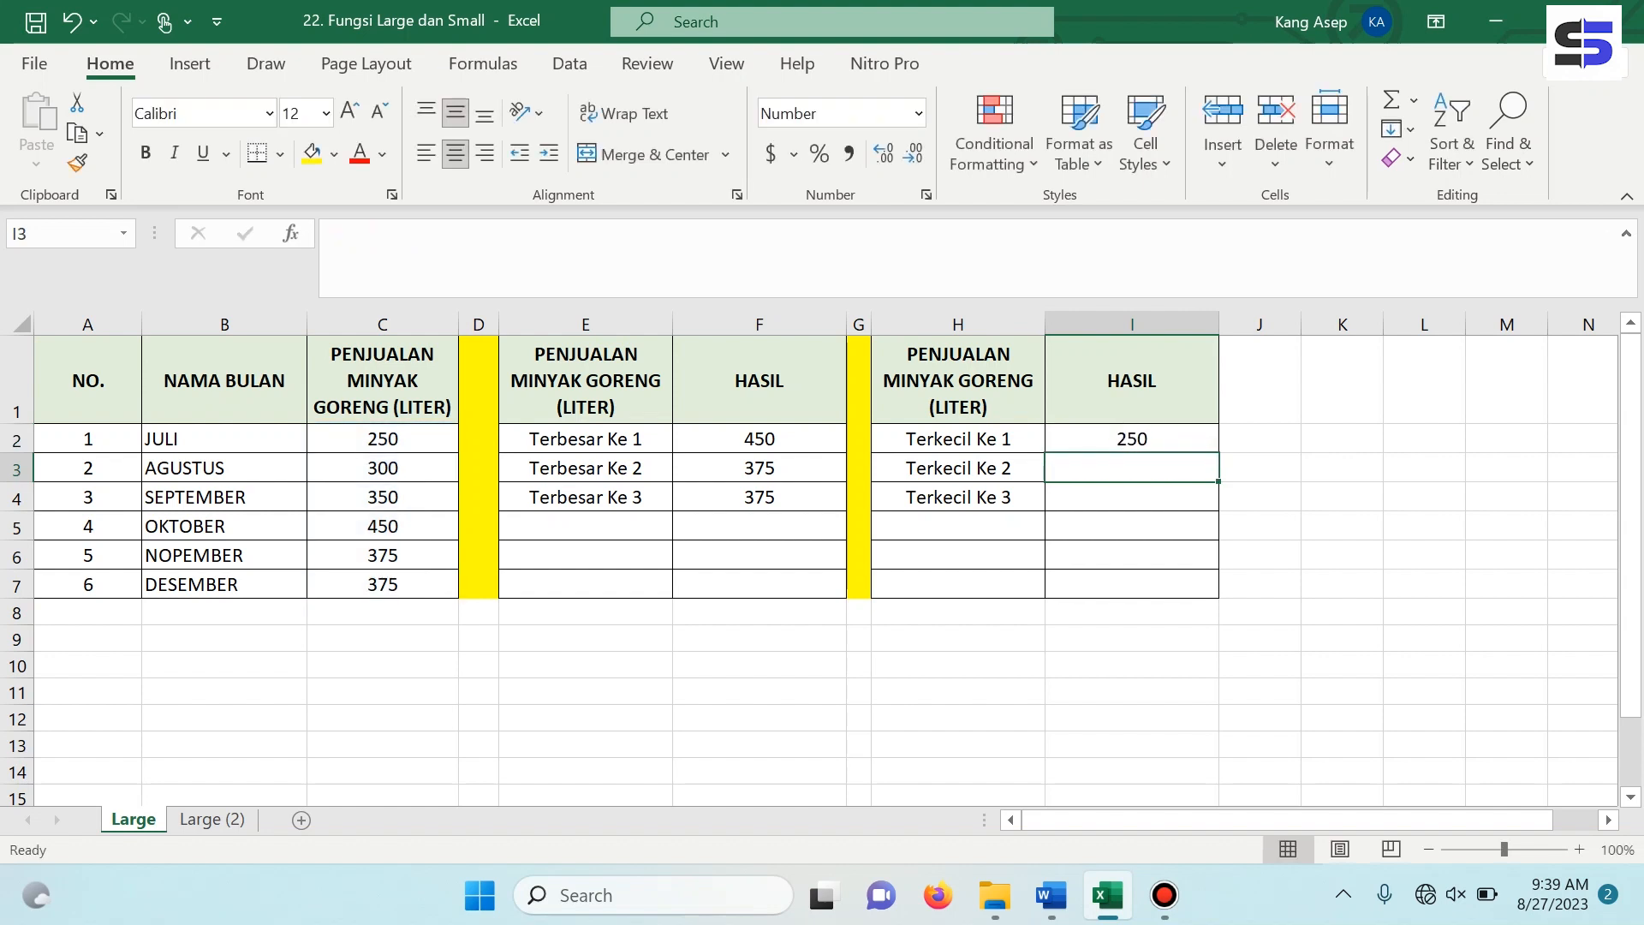
Enter =SMALL(C2:C7,2) in I3 to get the second-smallest sales value for Terkecil Ke 2.
left_click(1132, 439)
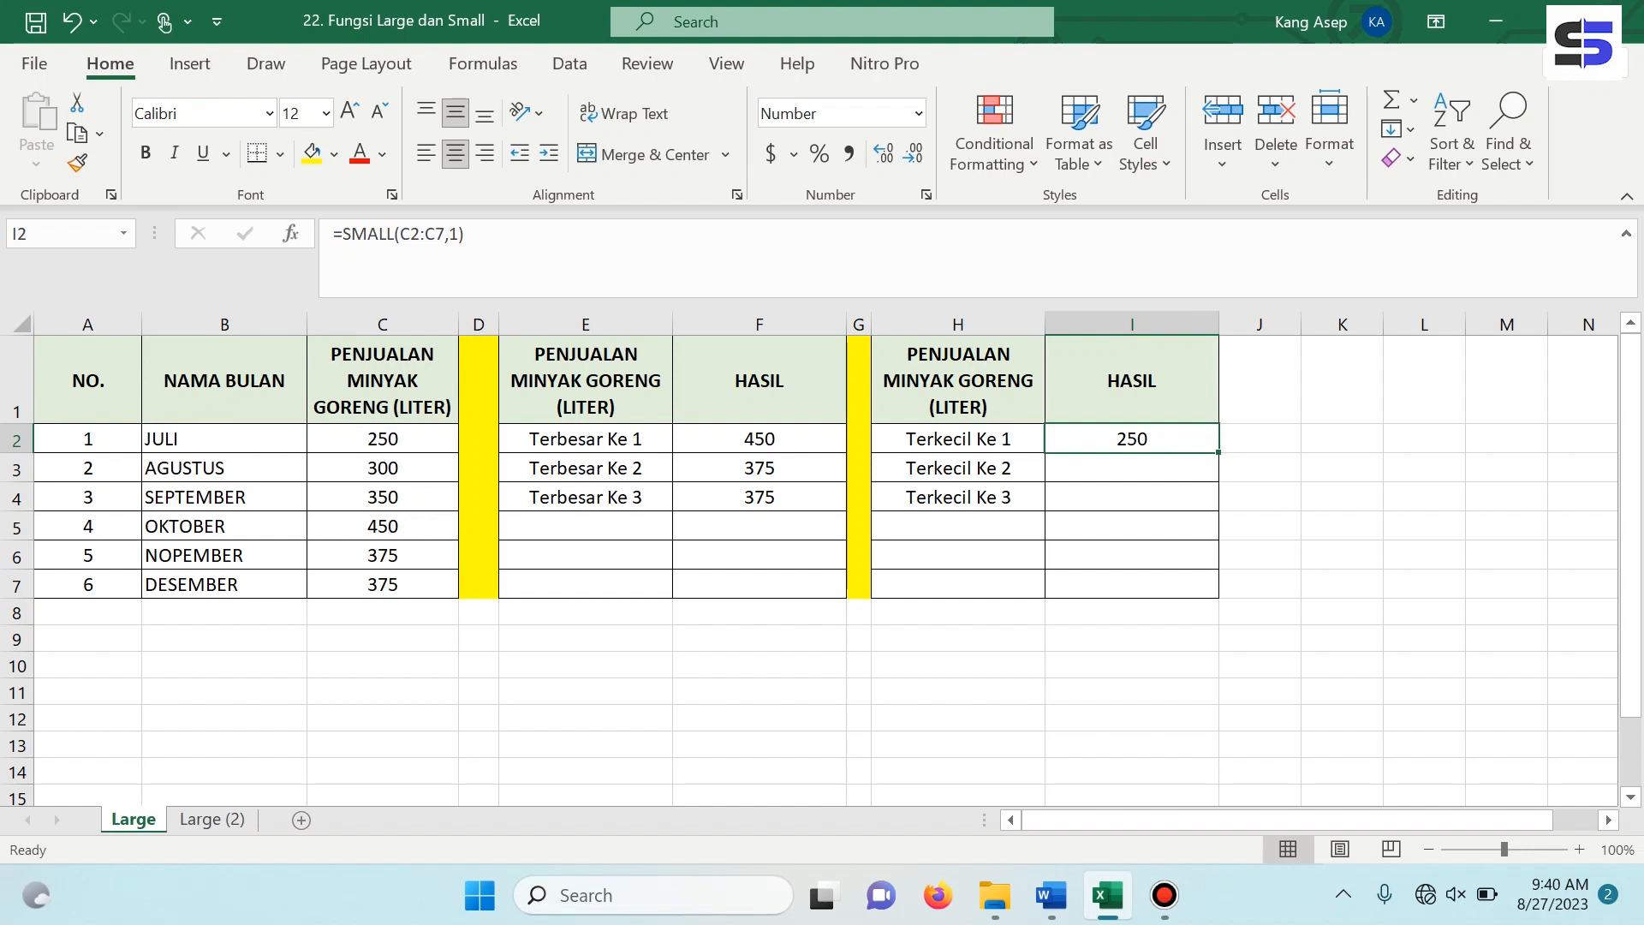
left_click(1131, 467)
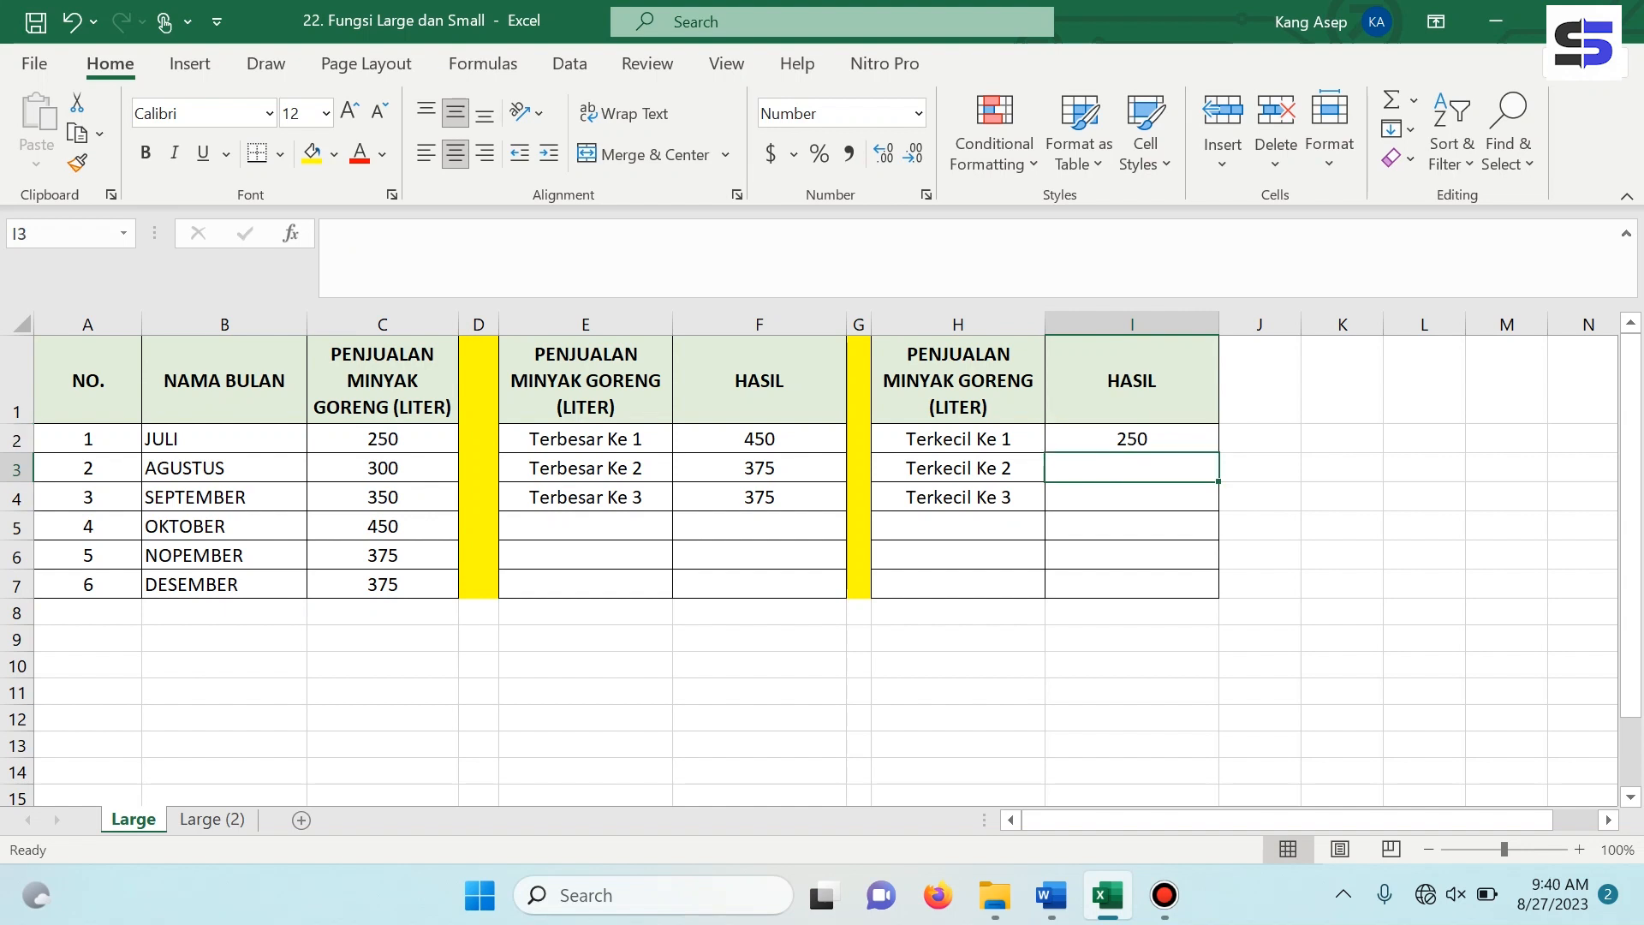
type("=smal")
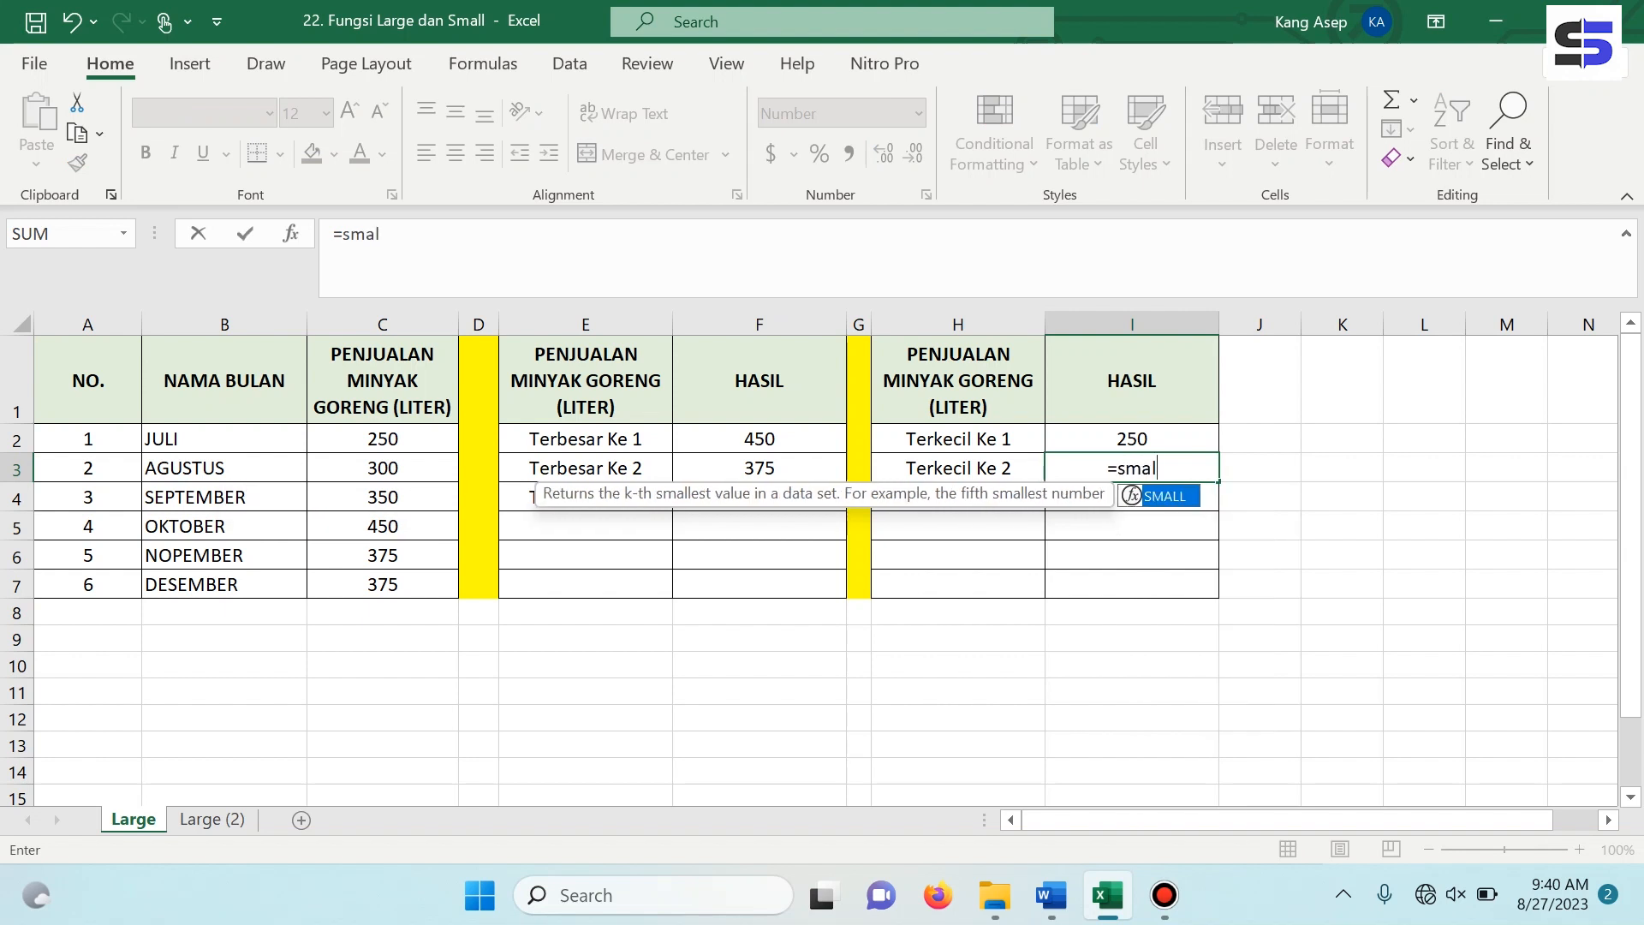
key("Tab")
left_click_drag(383, 438, 382, 584)
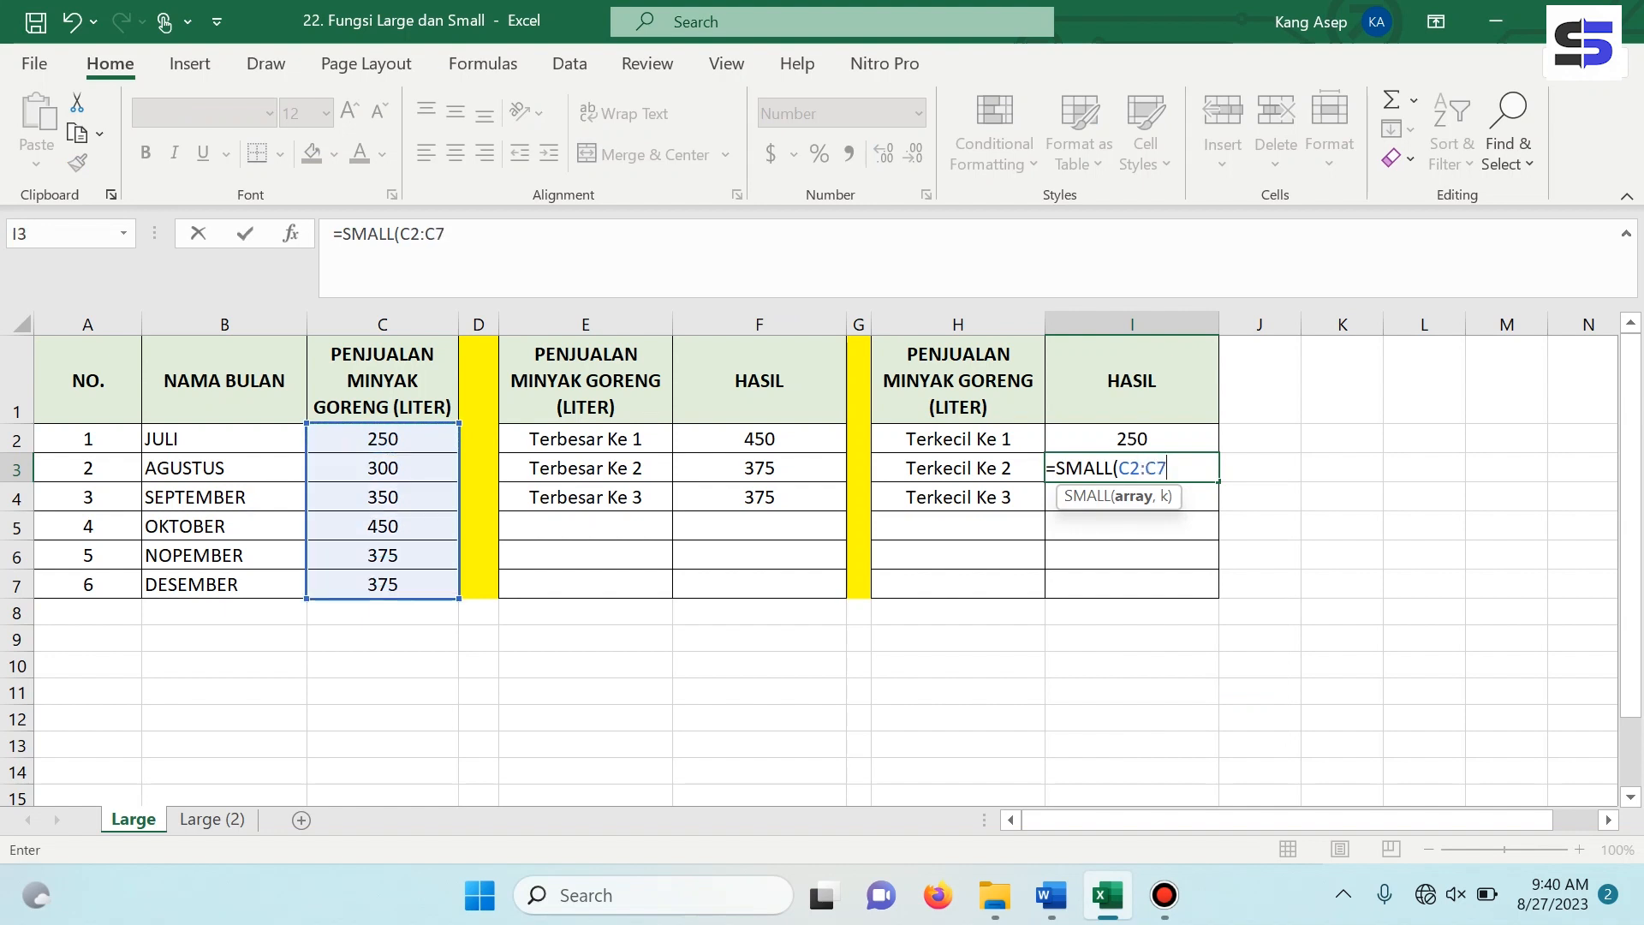
type(",2)")
key("Return")
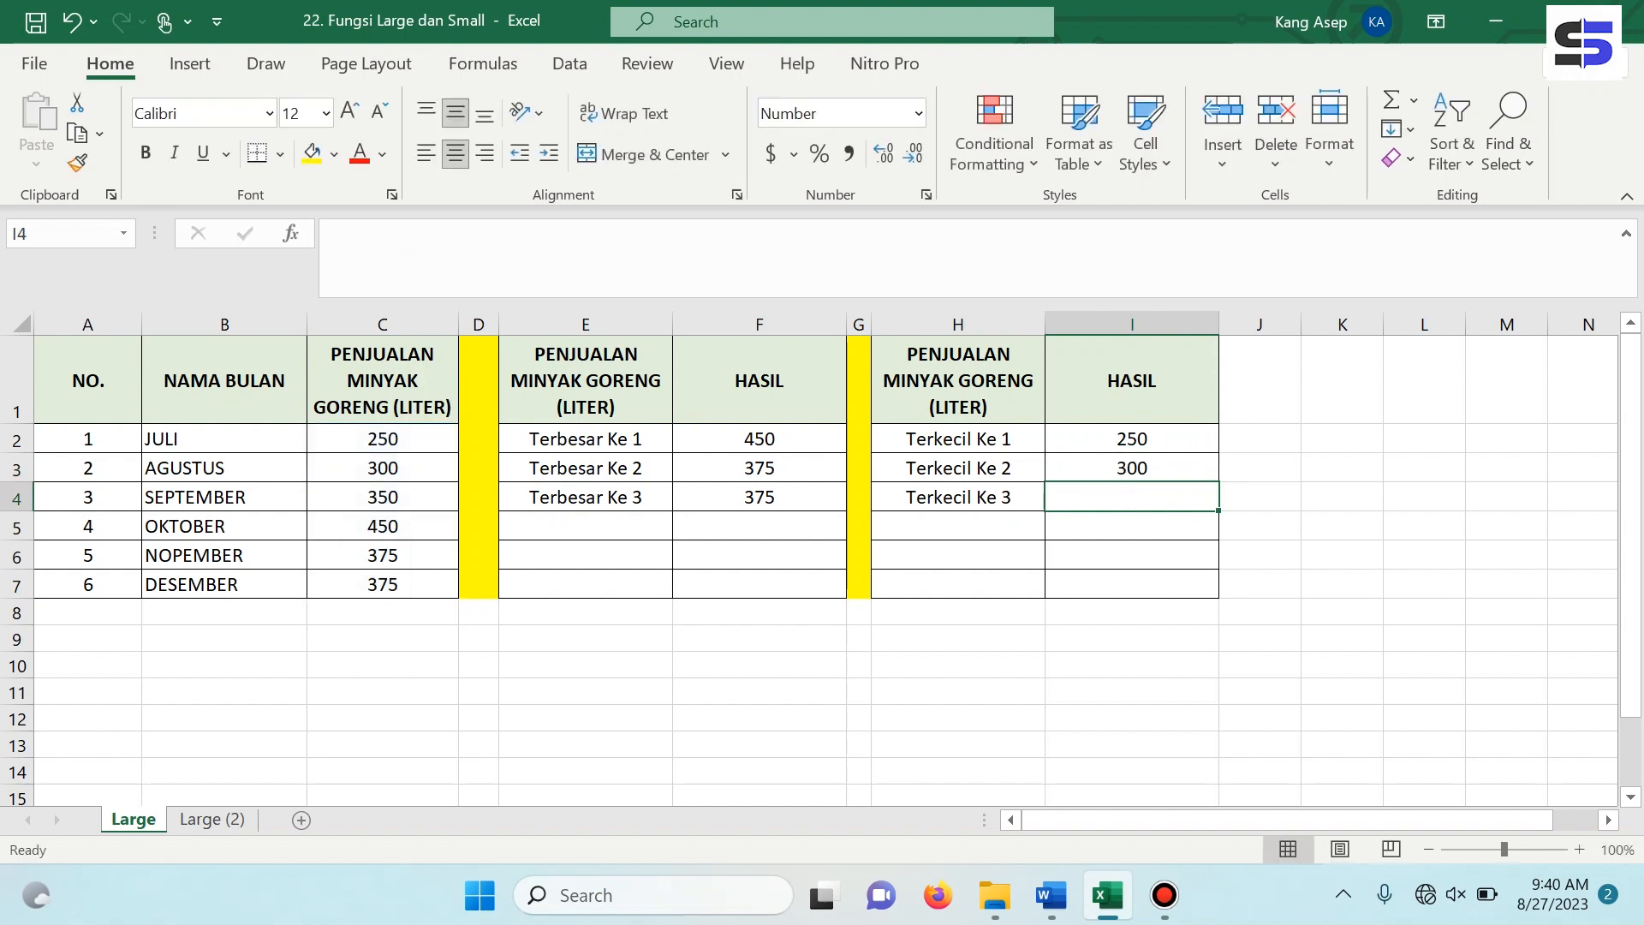
Enter =SMALL(C2:C7,3) in I4 to get the third-smallest sales value for Terkecil Ke 3.
type("=s")
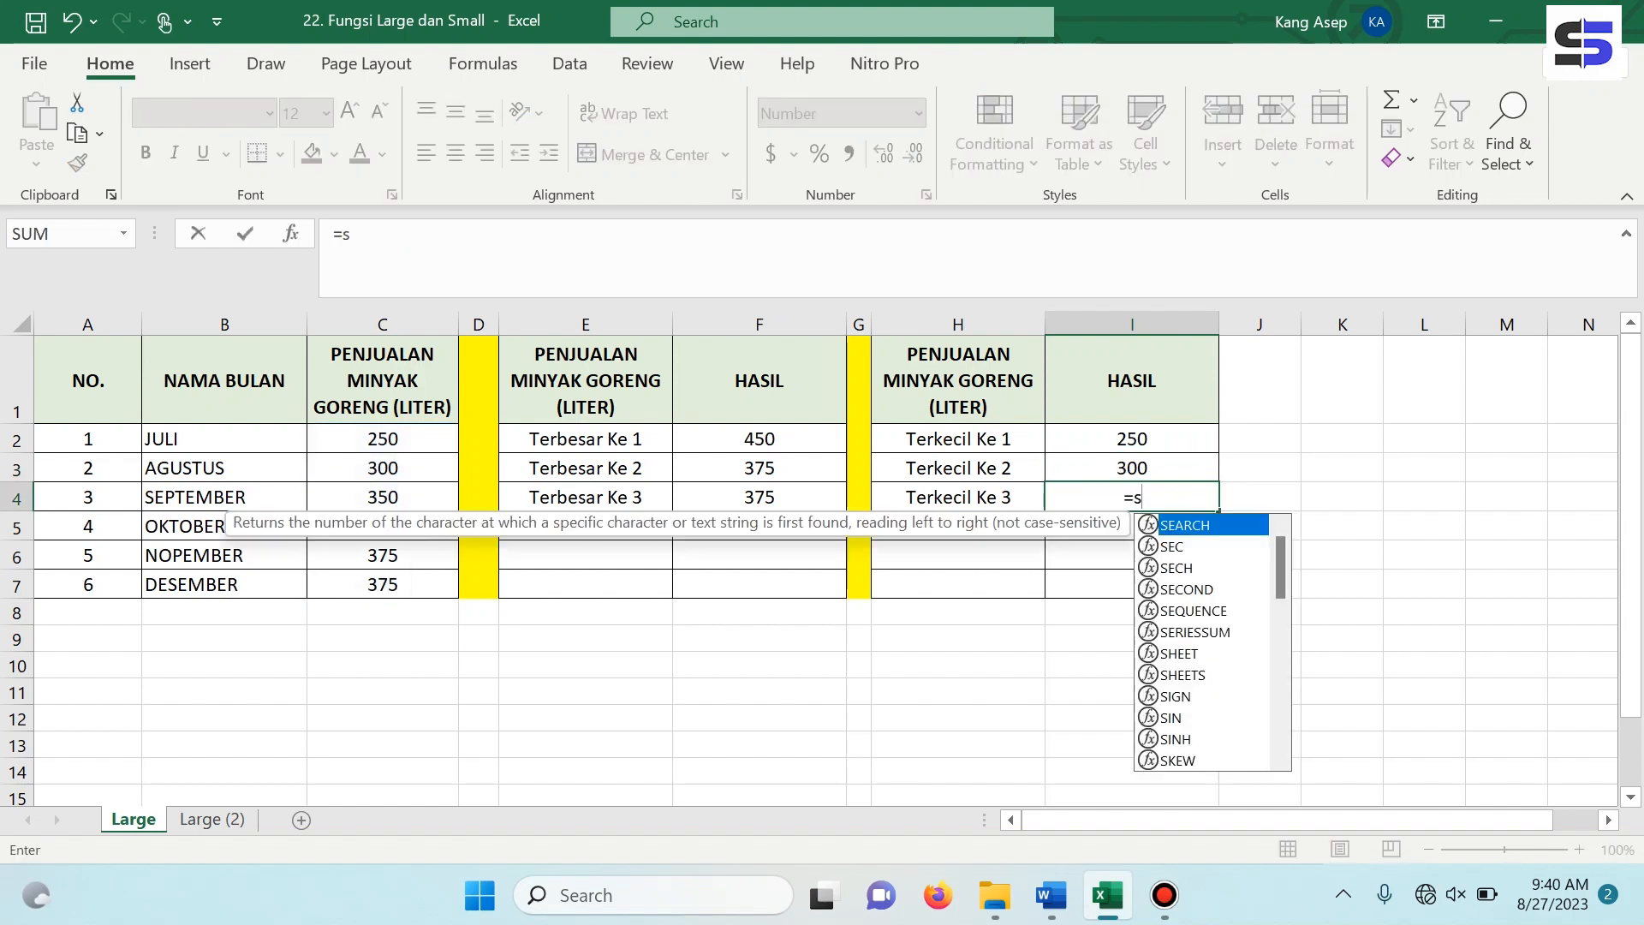
type("m")
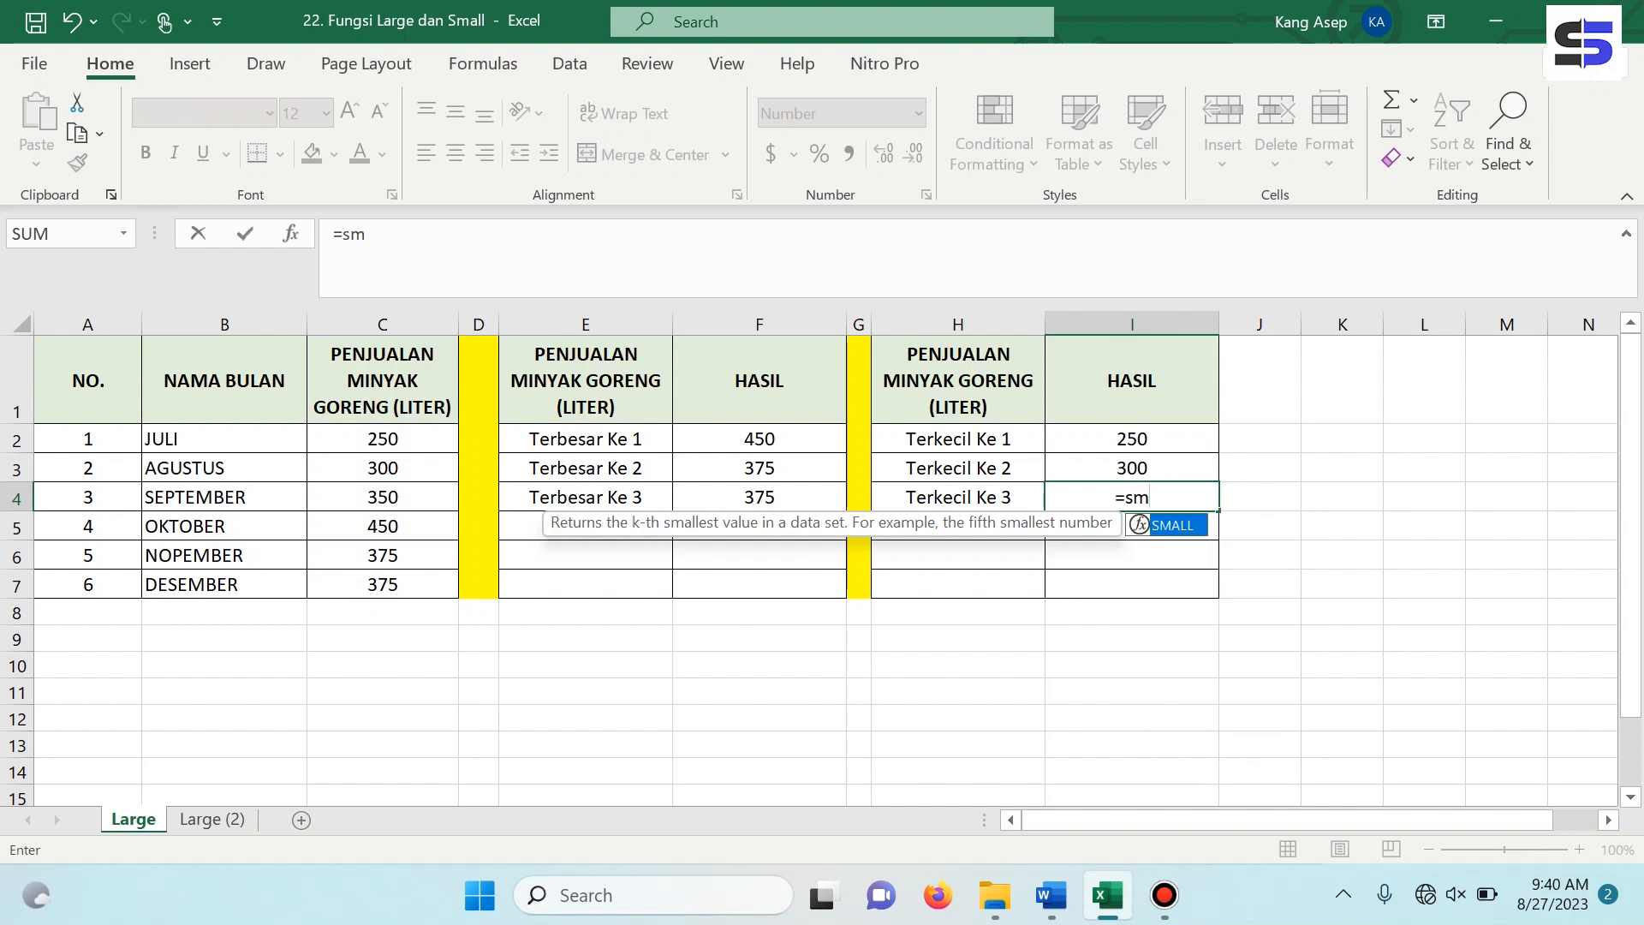
key("Tab")
left_click(383, 440)
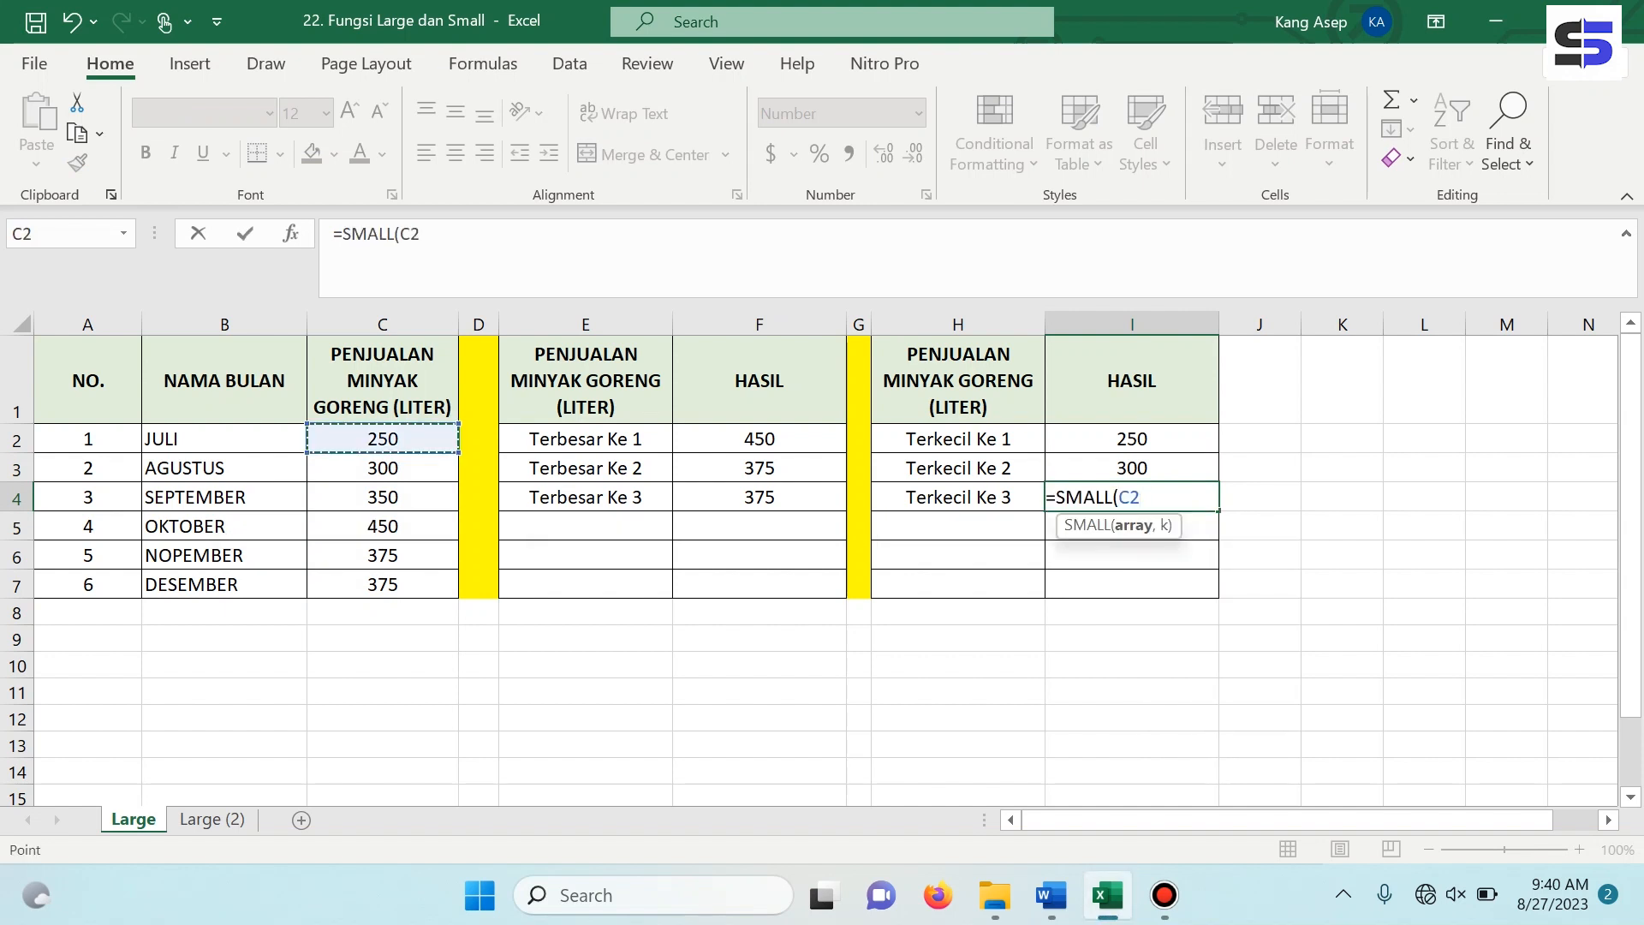
key("Down")
key("Up")
type(":C7,")
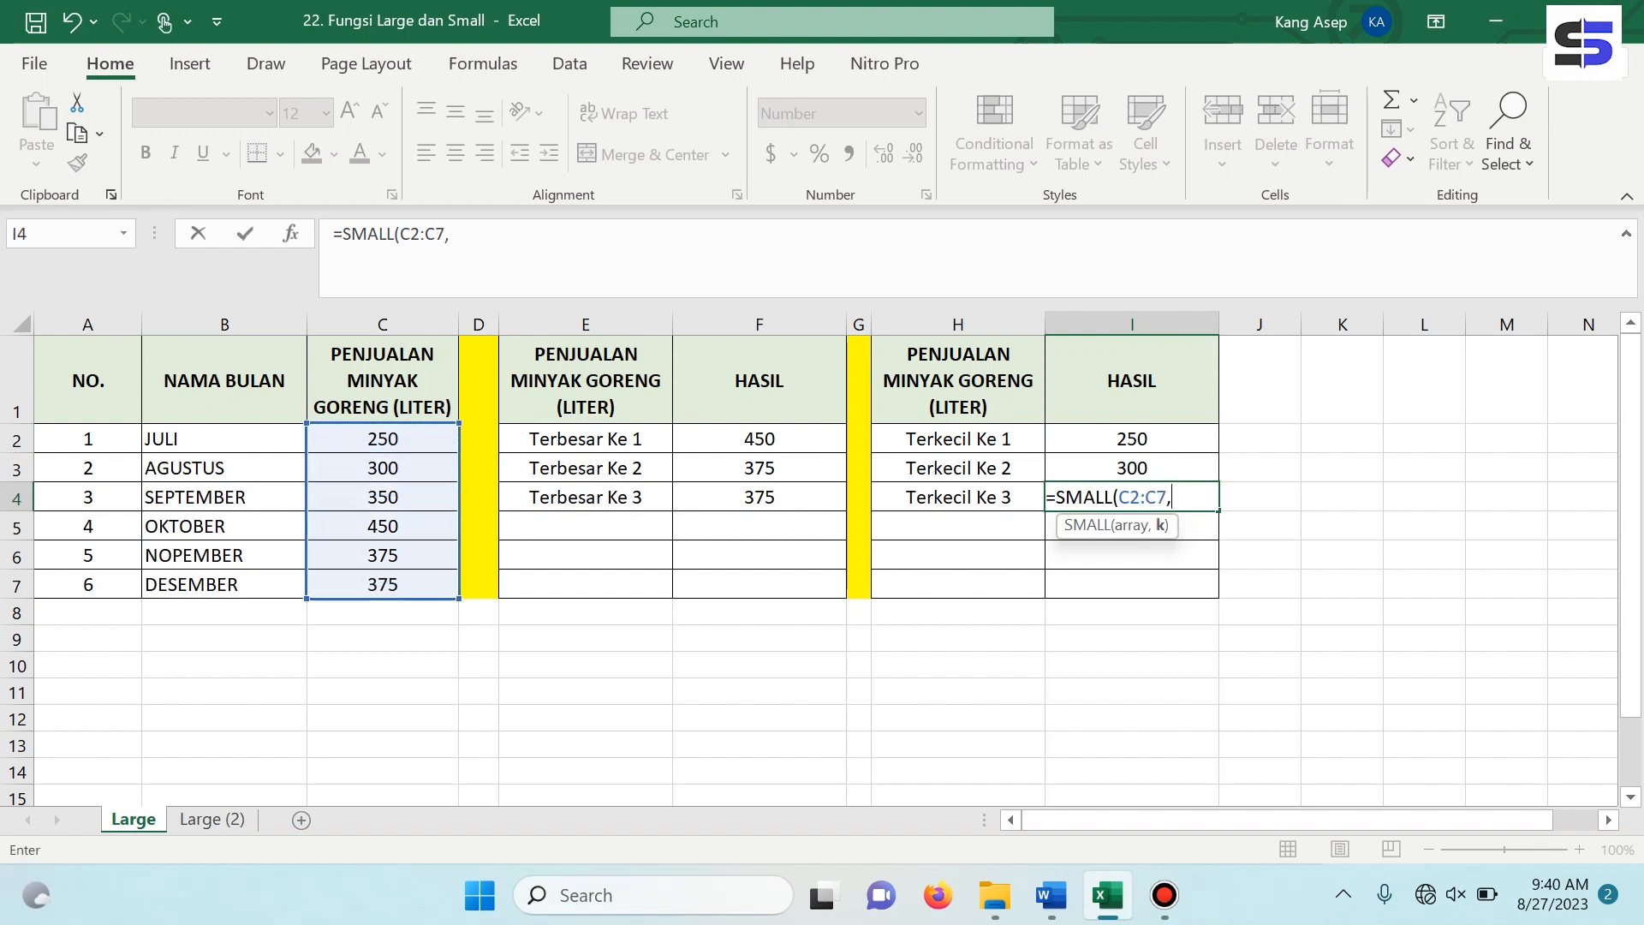
type("3)")
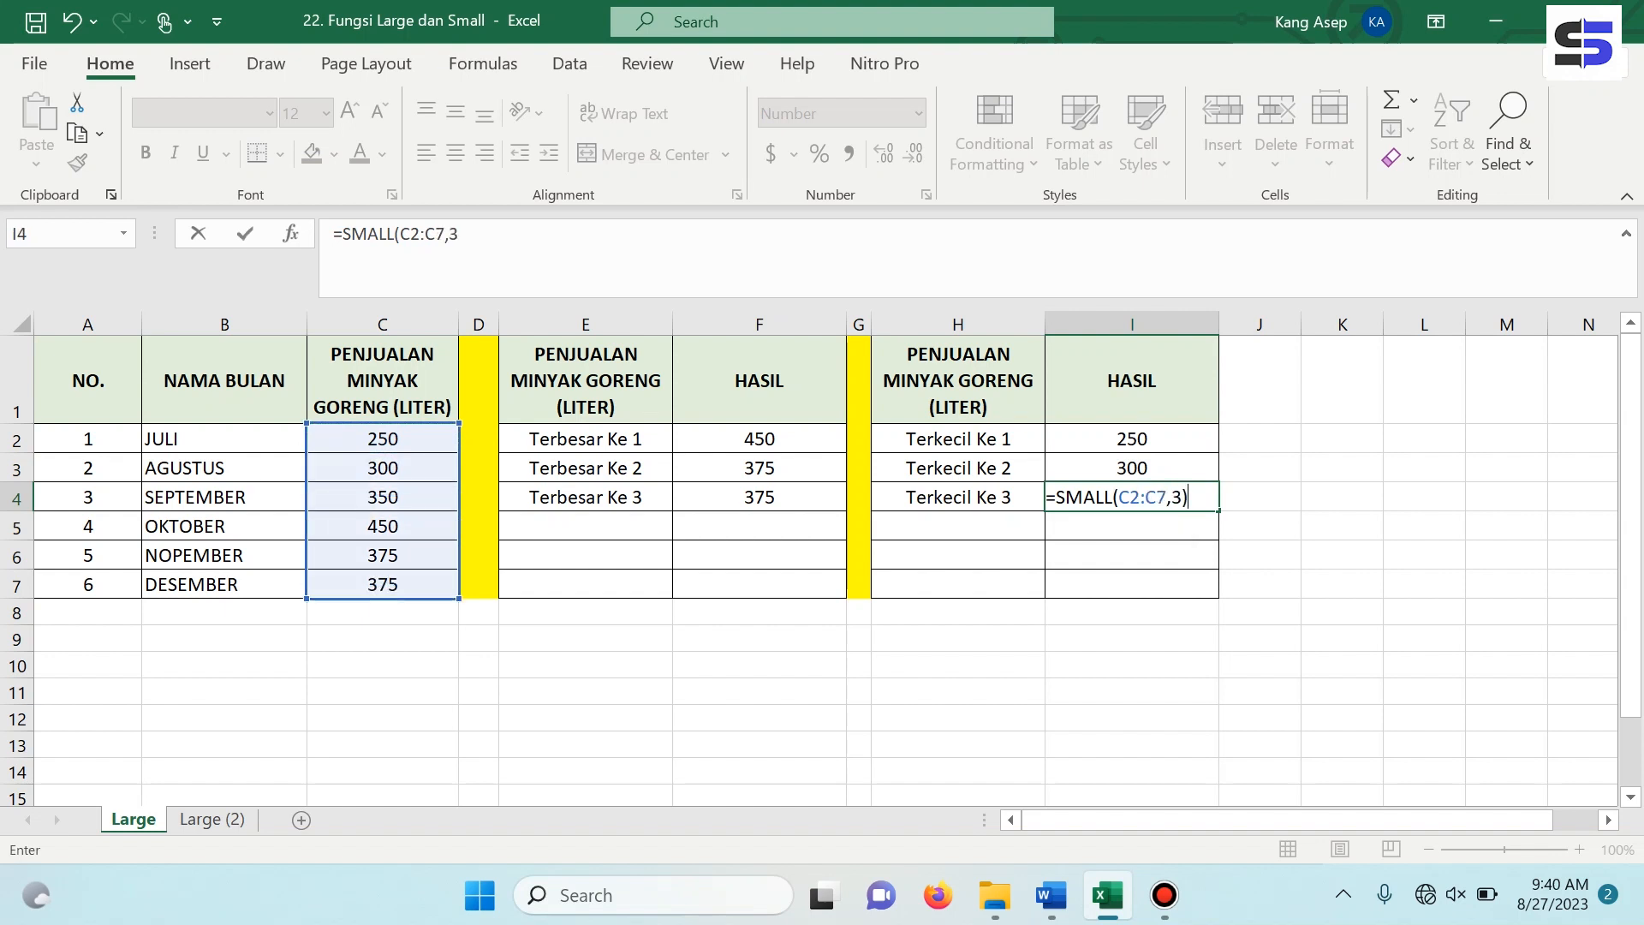
key("Return")
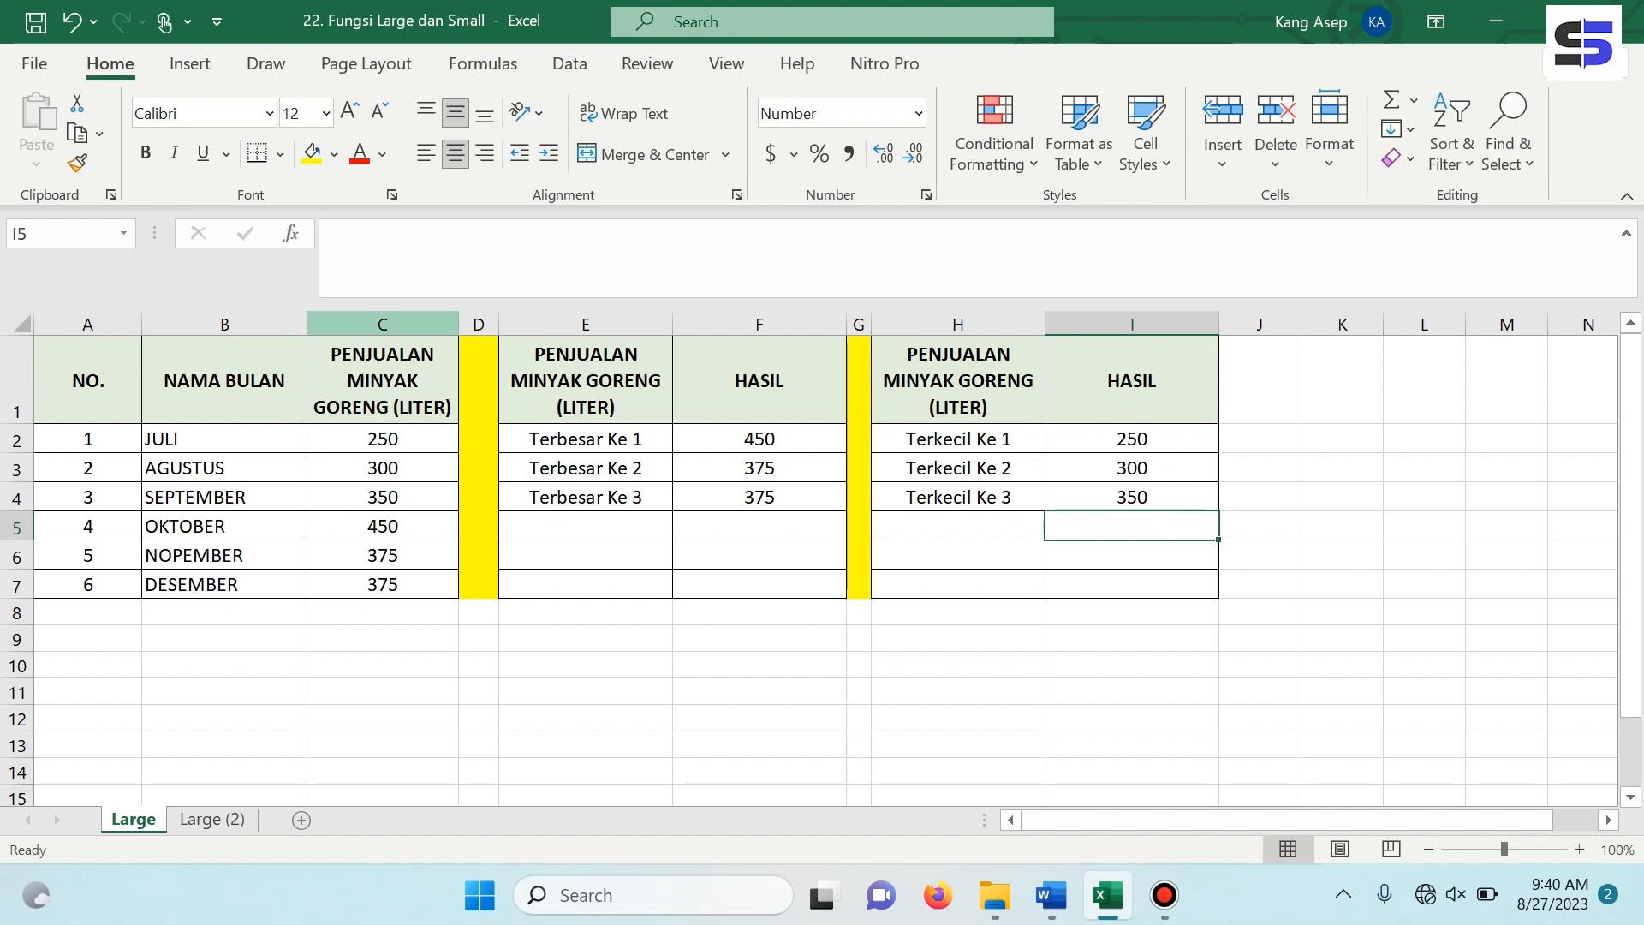
Switch to the Large (2) sheet and narrow the NO. column.
left_click(383, 323)
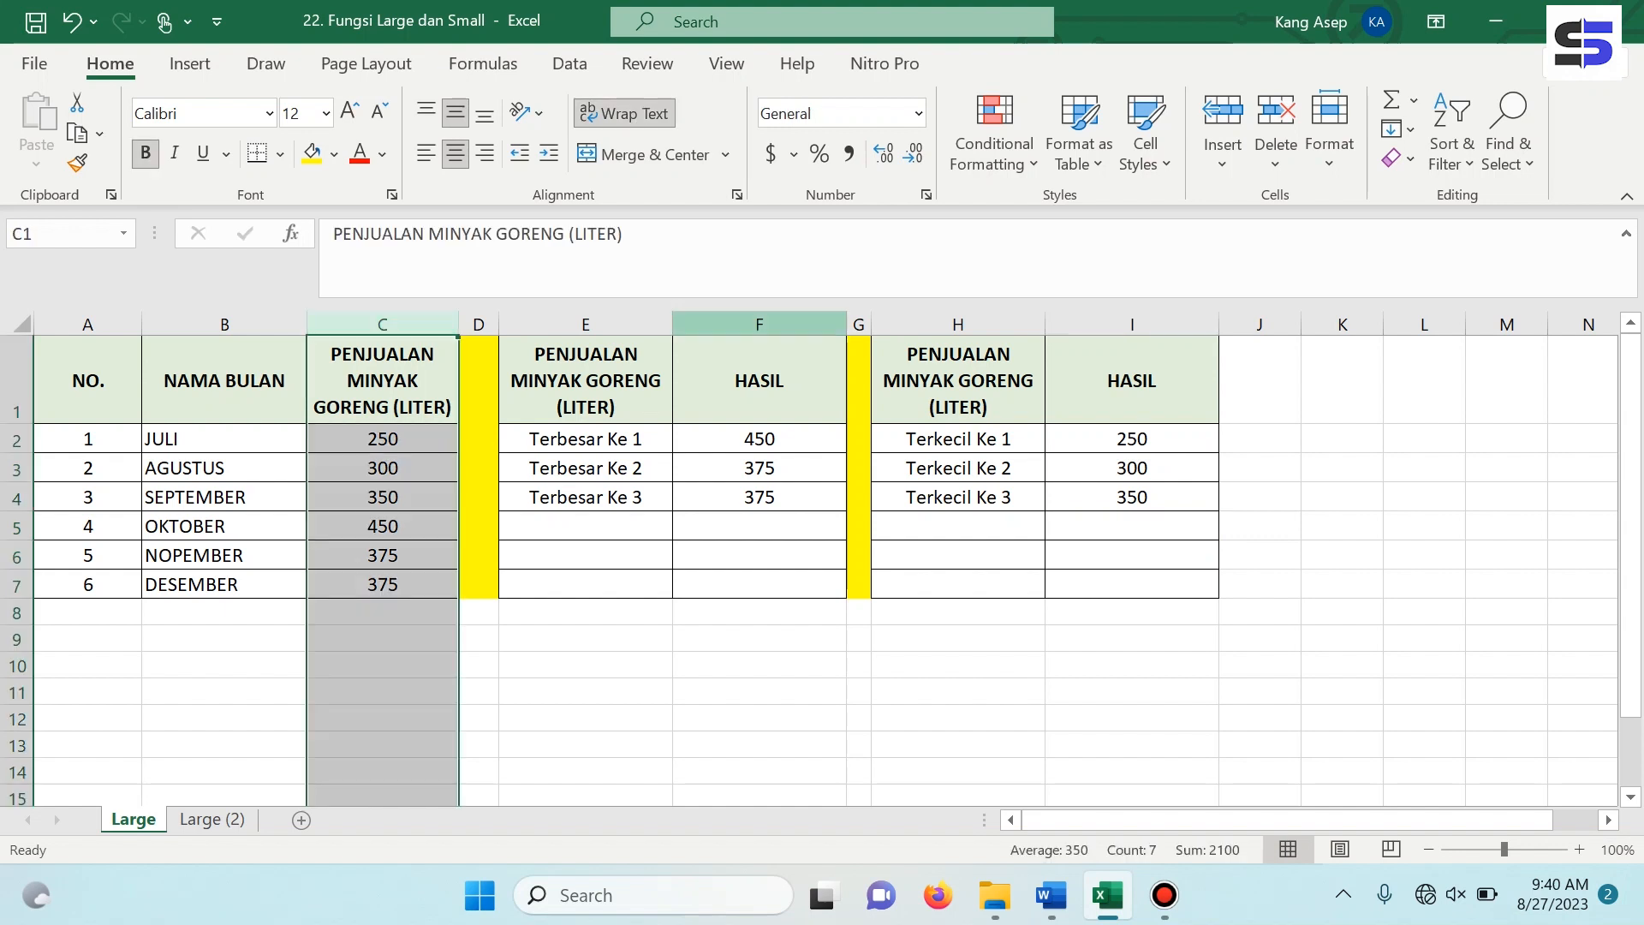
left_click(958, 666)
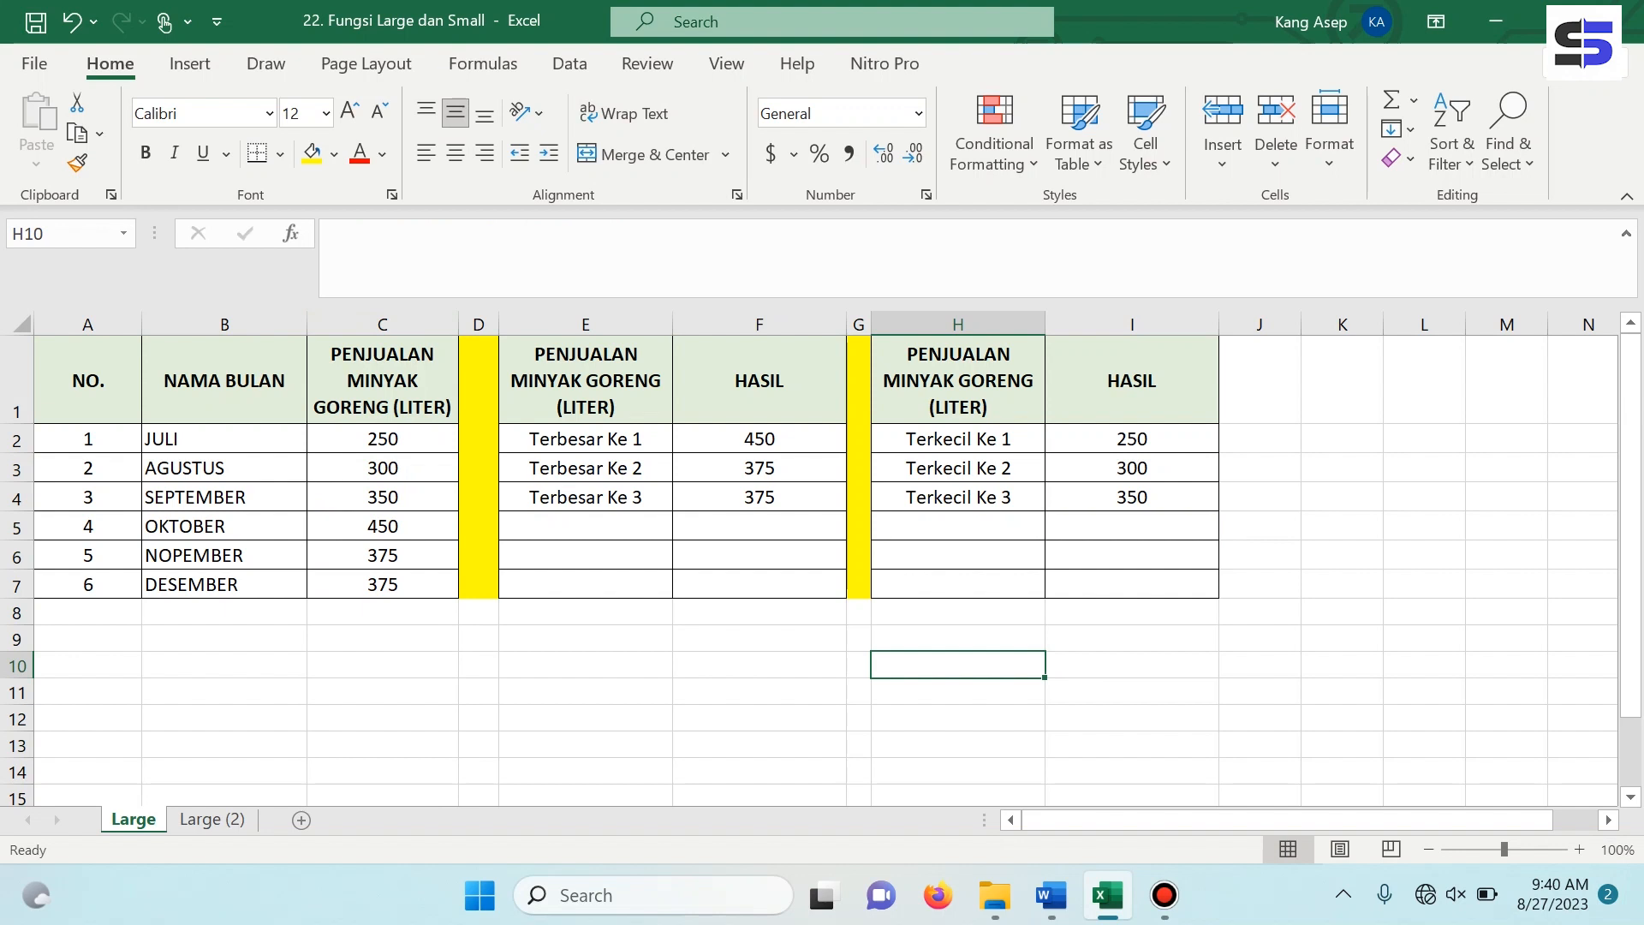
left_click(213, 820)
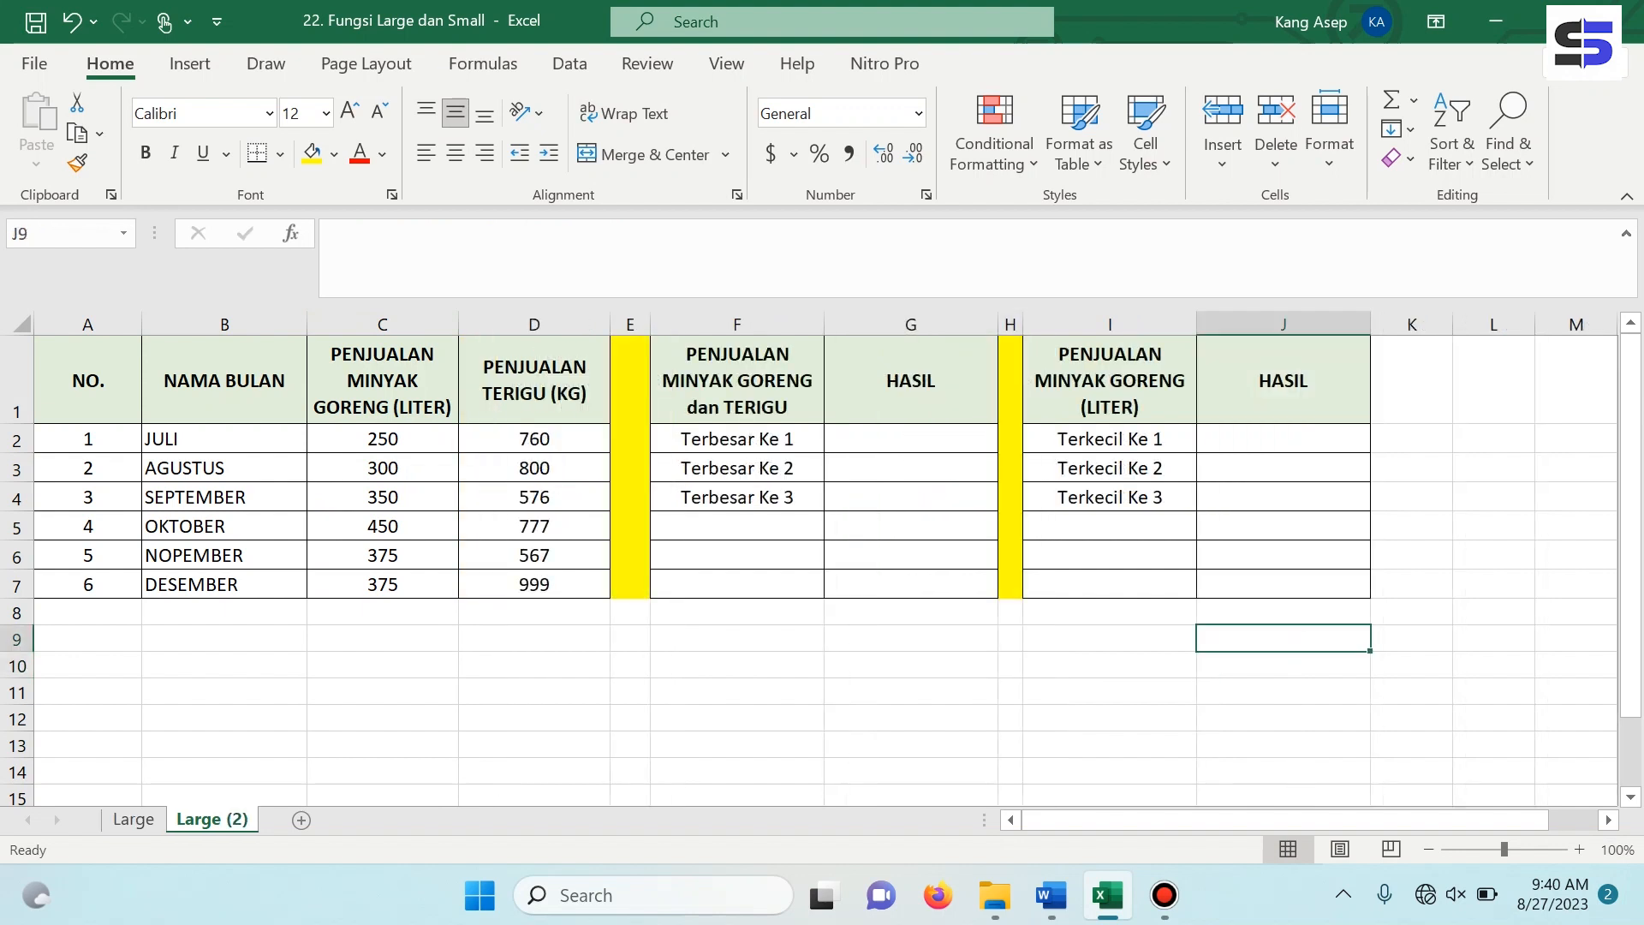
left_click_drag(142, 323, 113, 324)
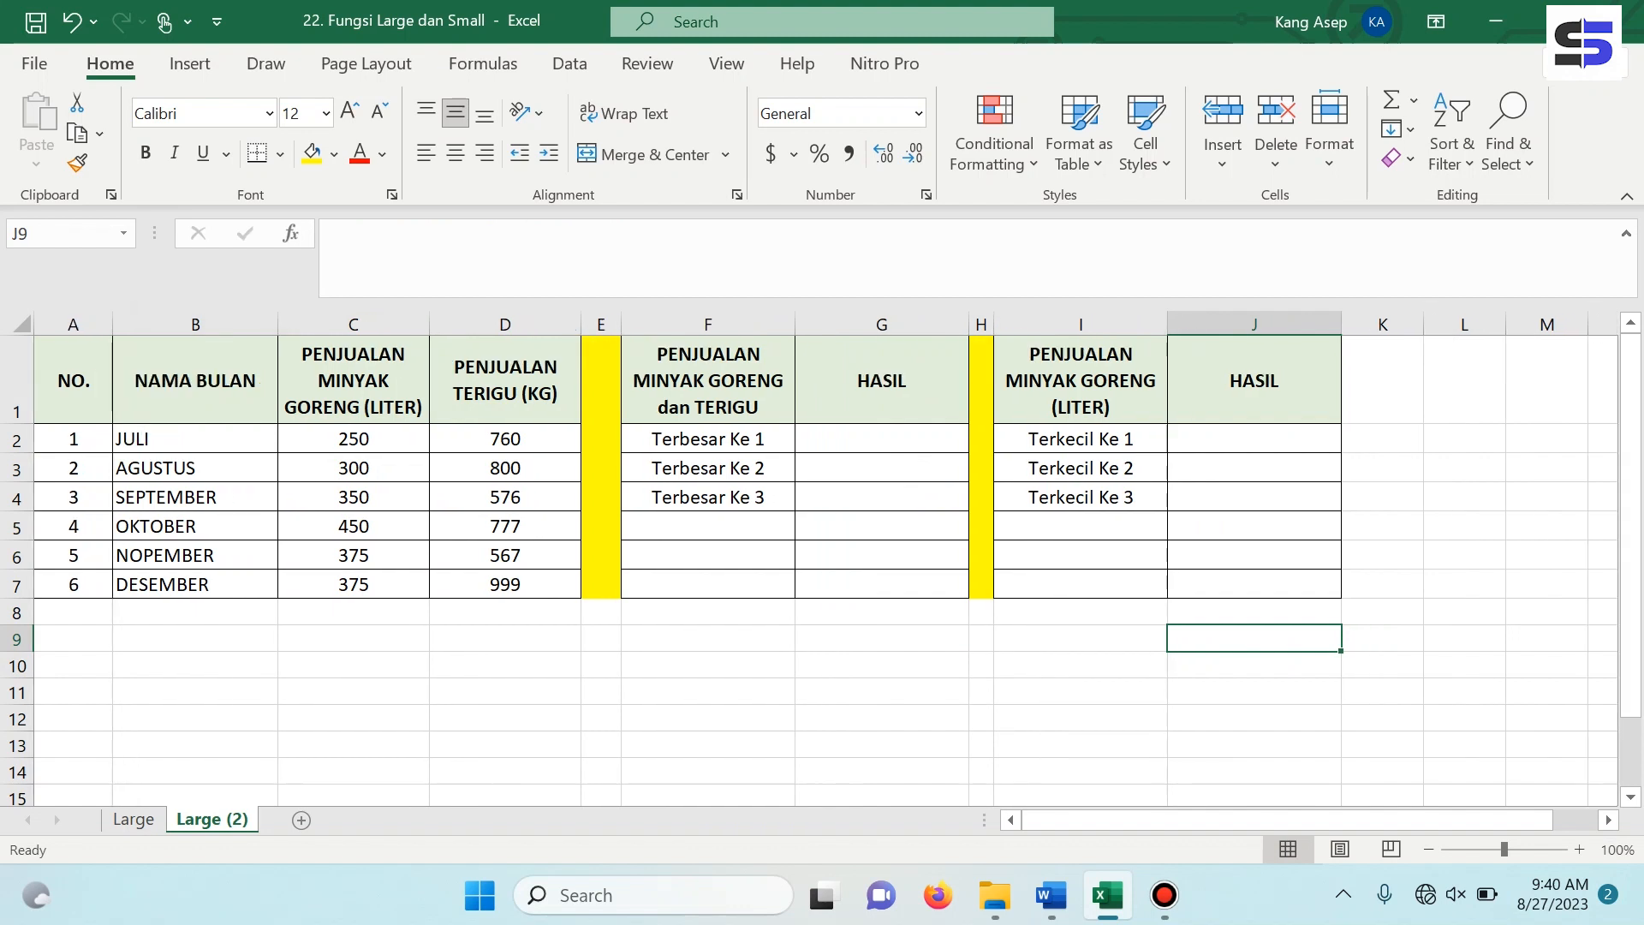
left_click(353, 692)
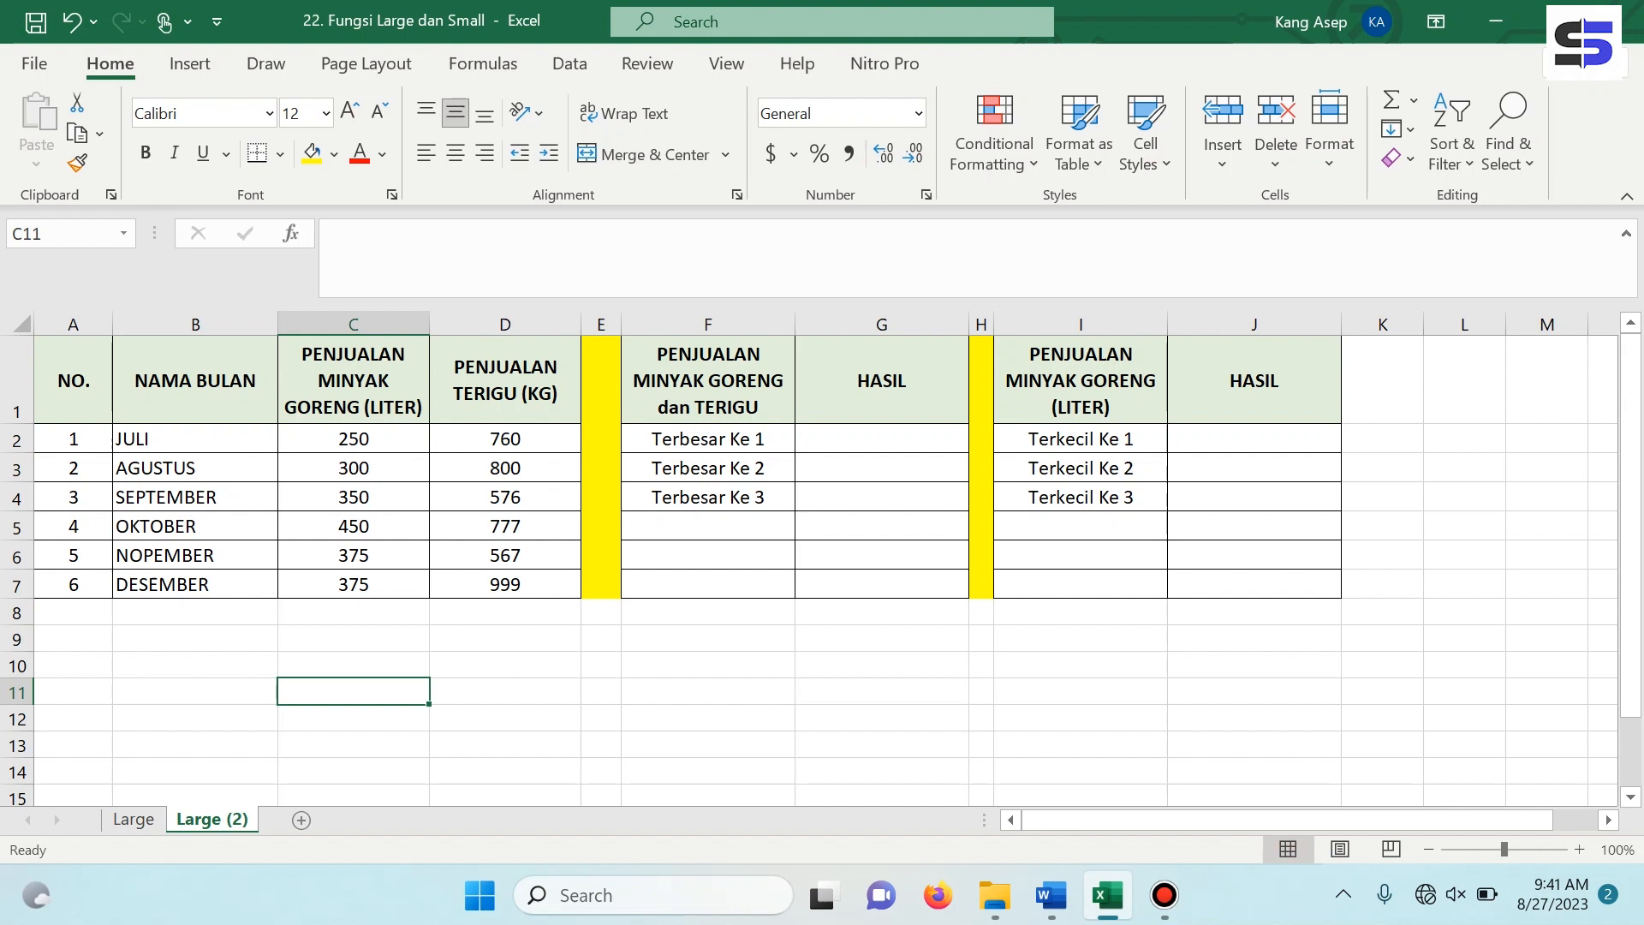
left_click(881, 439)
left_click(1254, 439)
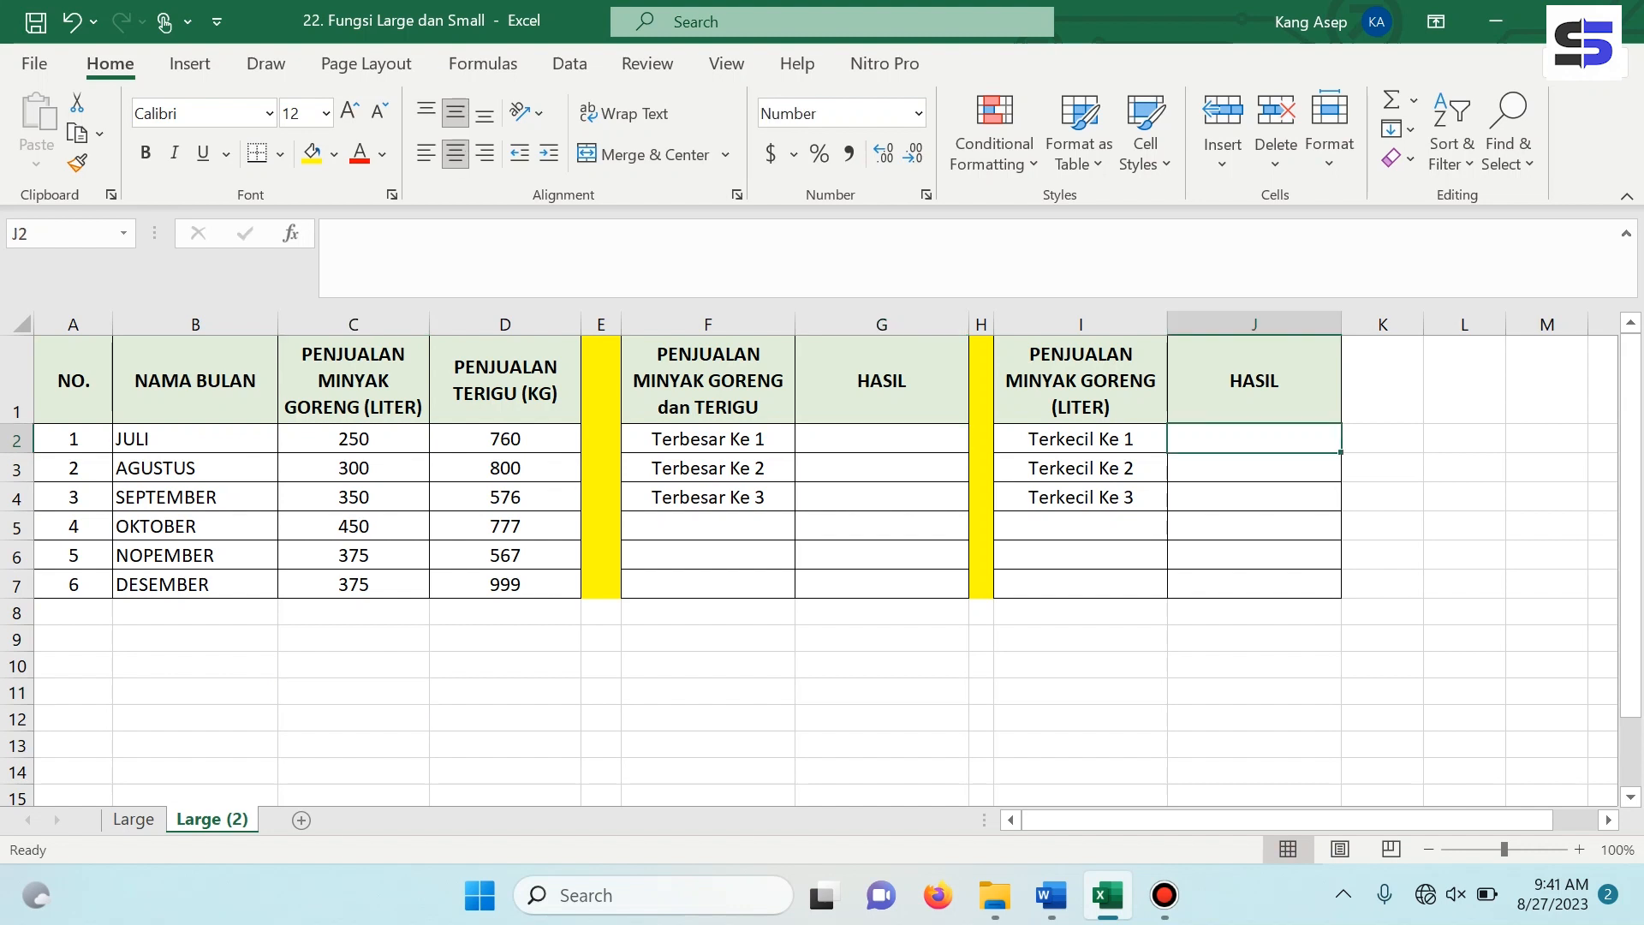
left_click(708, 381)
left_click(1081, 380)
left_click(1081, 438)
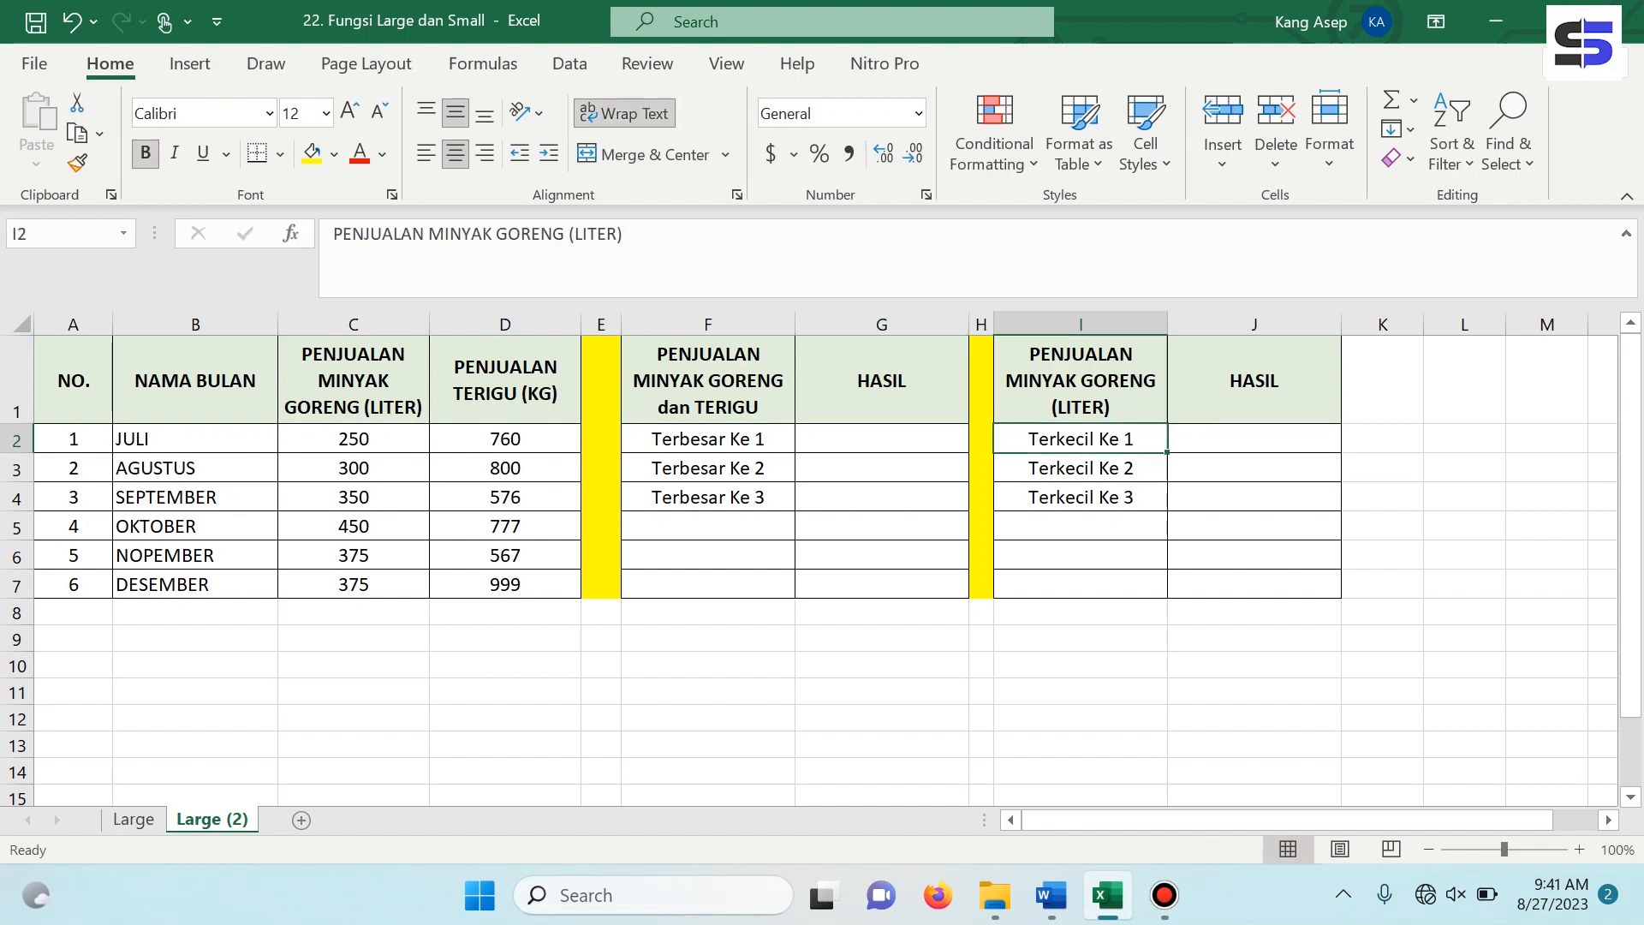
Enter =LARGE(C2:D7,1) in G2 to get the largest value across cooking oil and flour sales for Terbesar Ke 1.
left_click(882, 438)
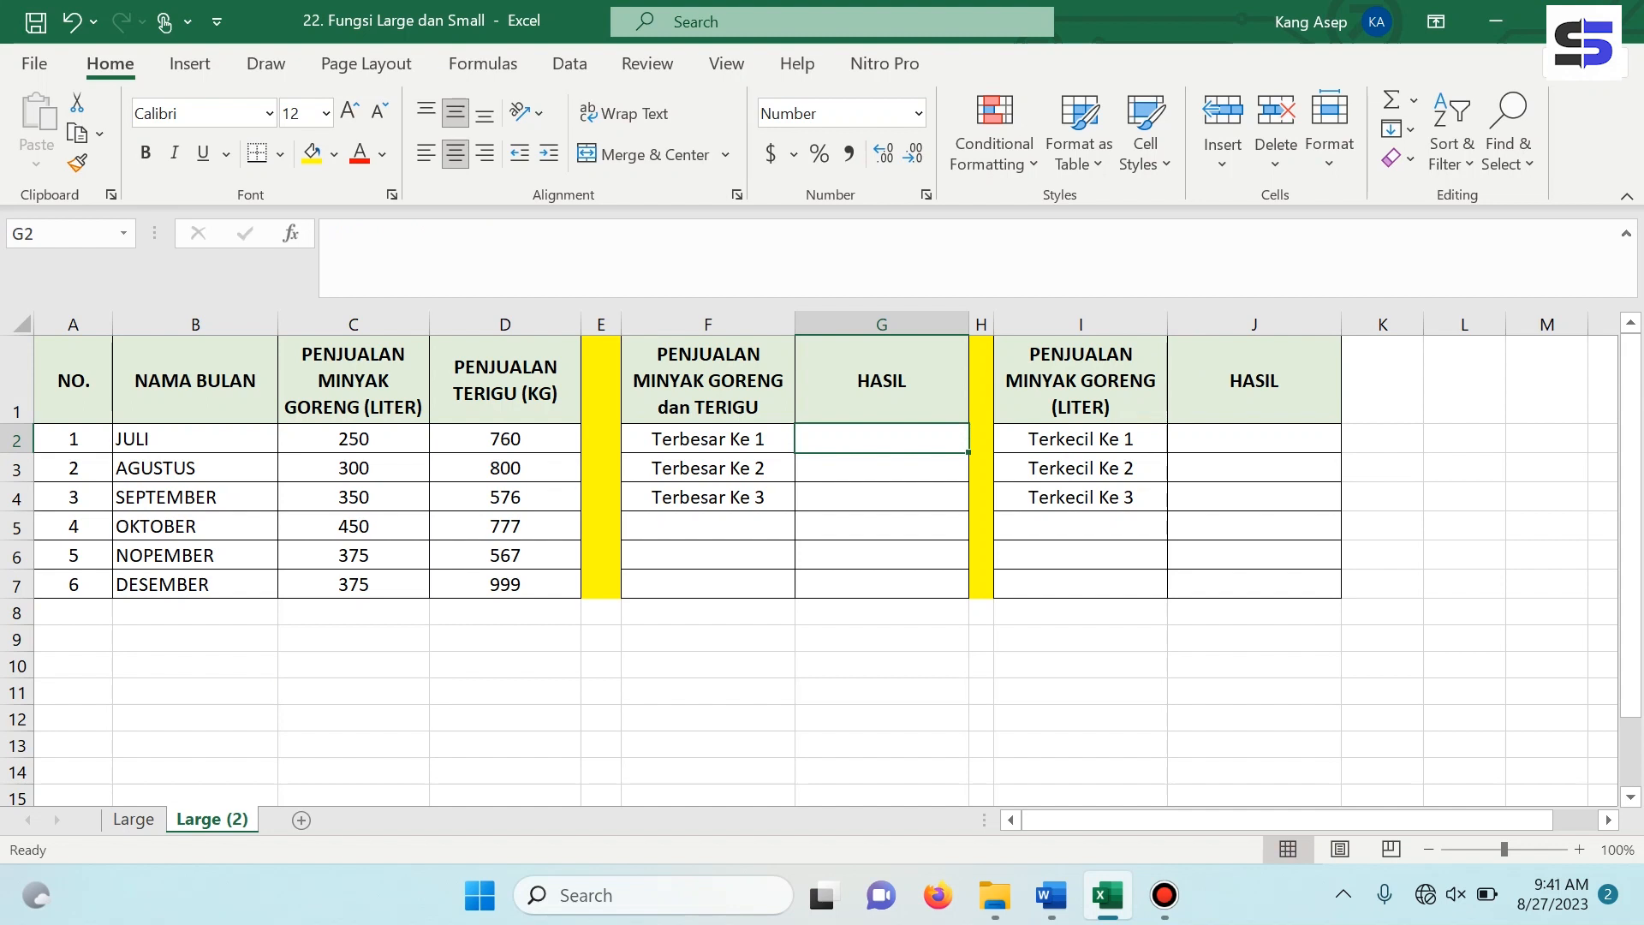
type("=")
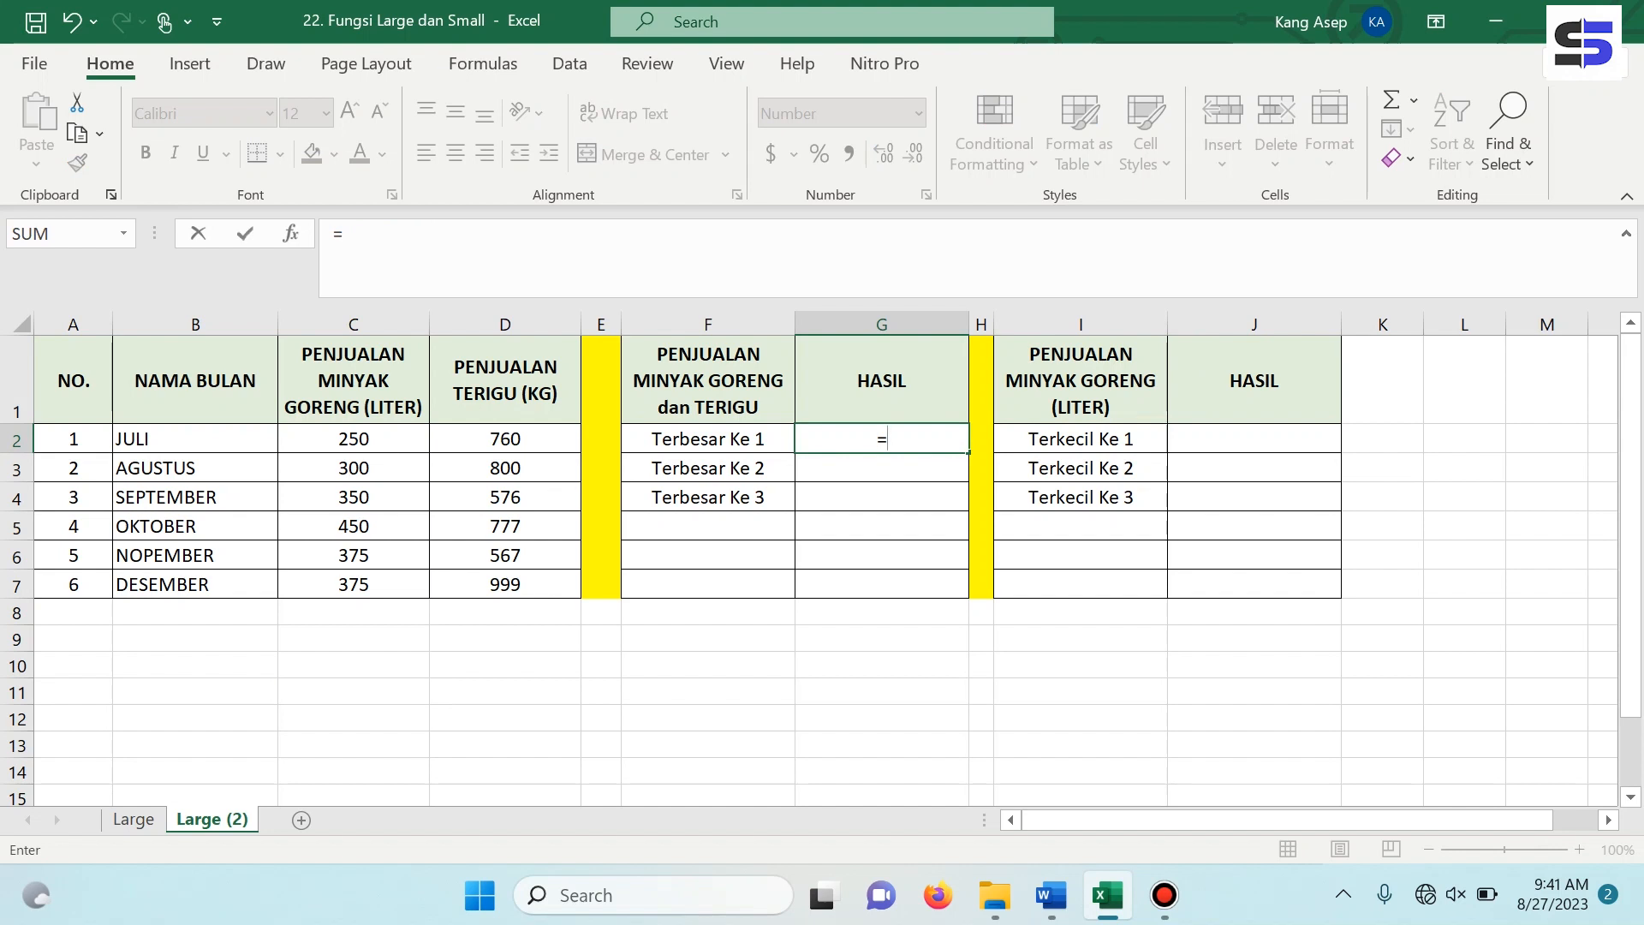
type("large")
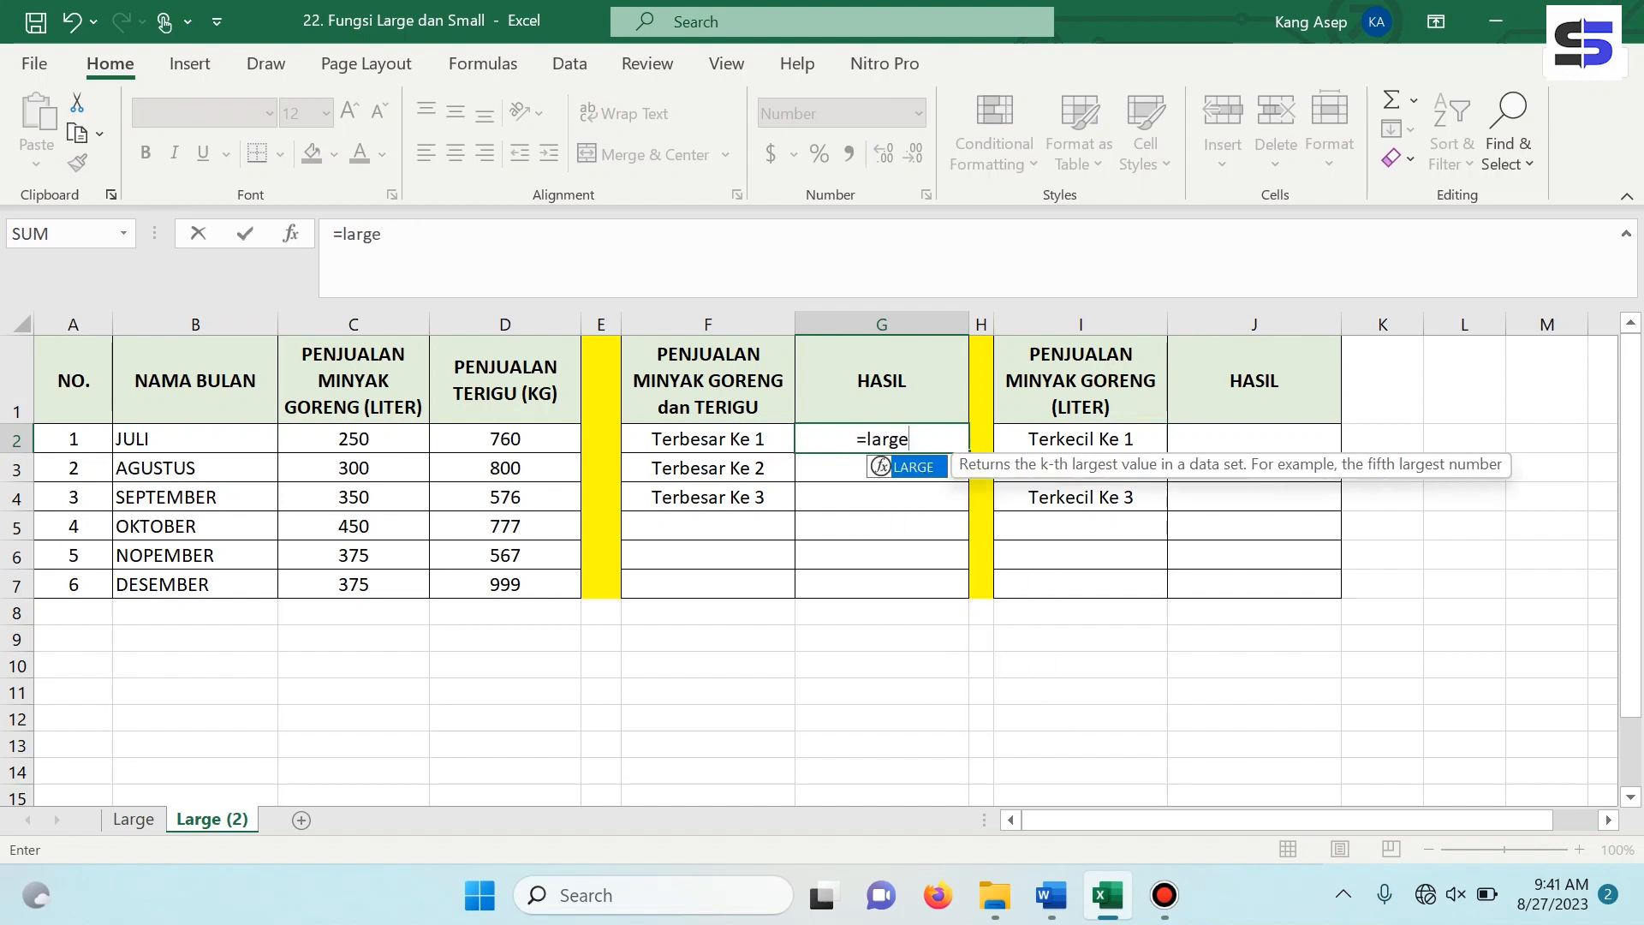
key("Tab")
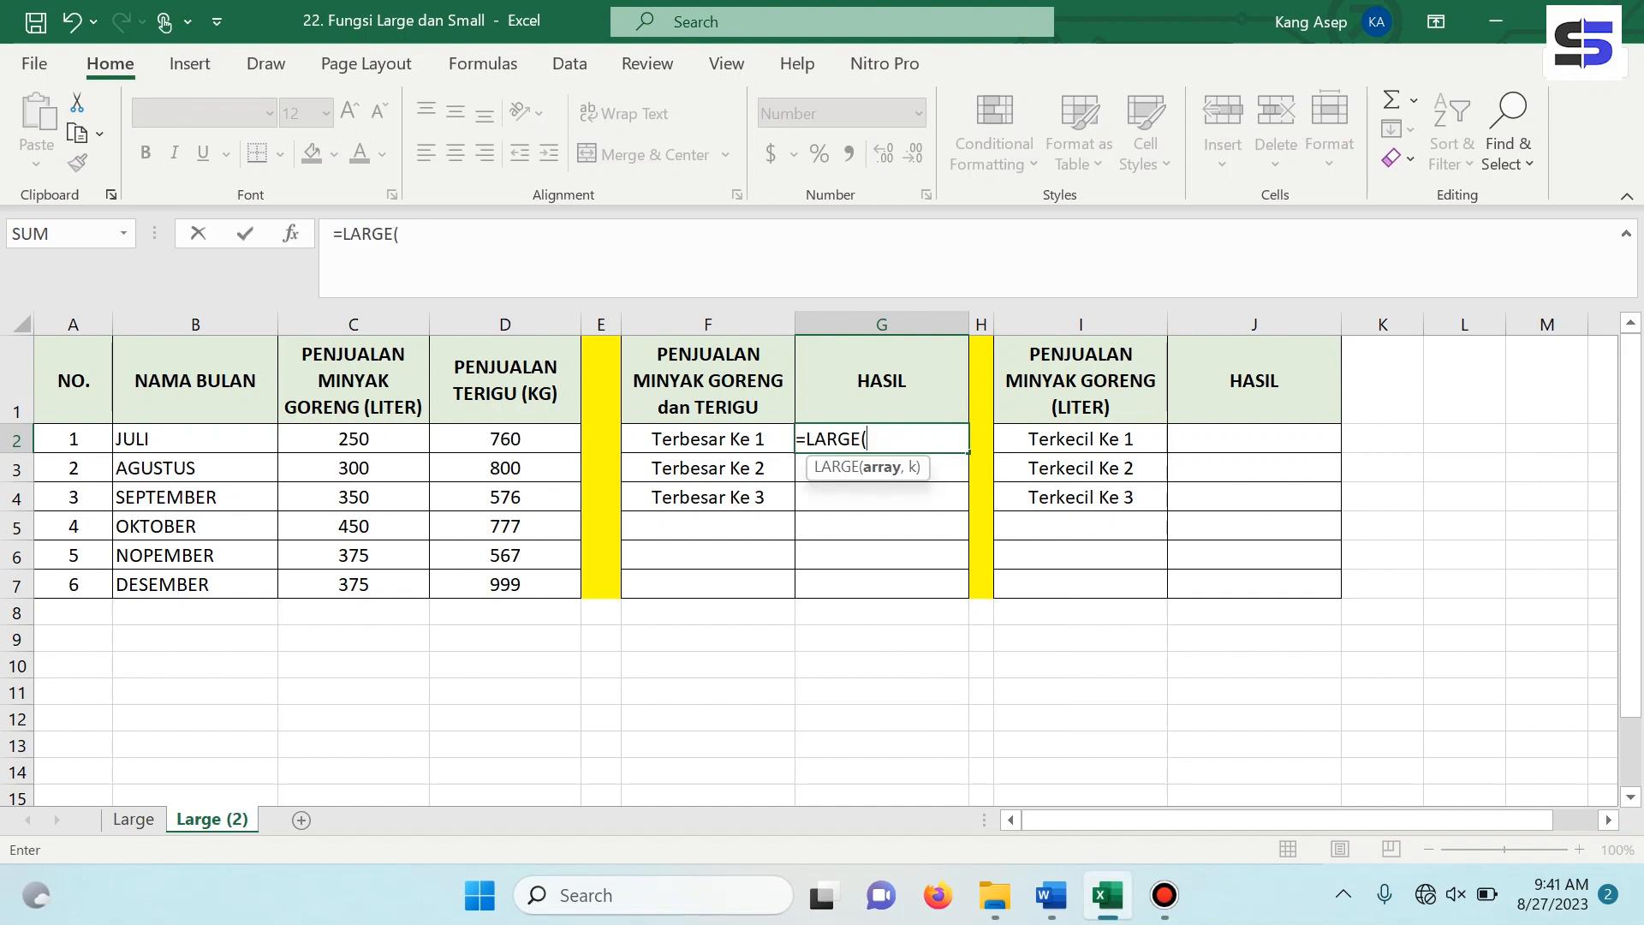
left_click(354, 439)
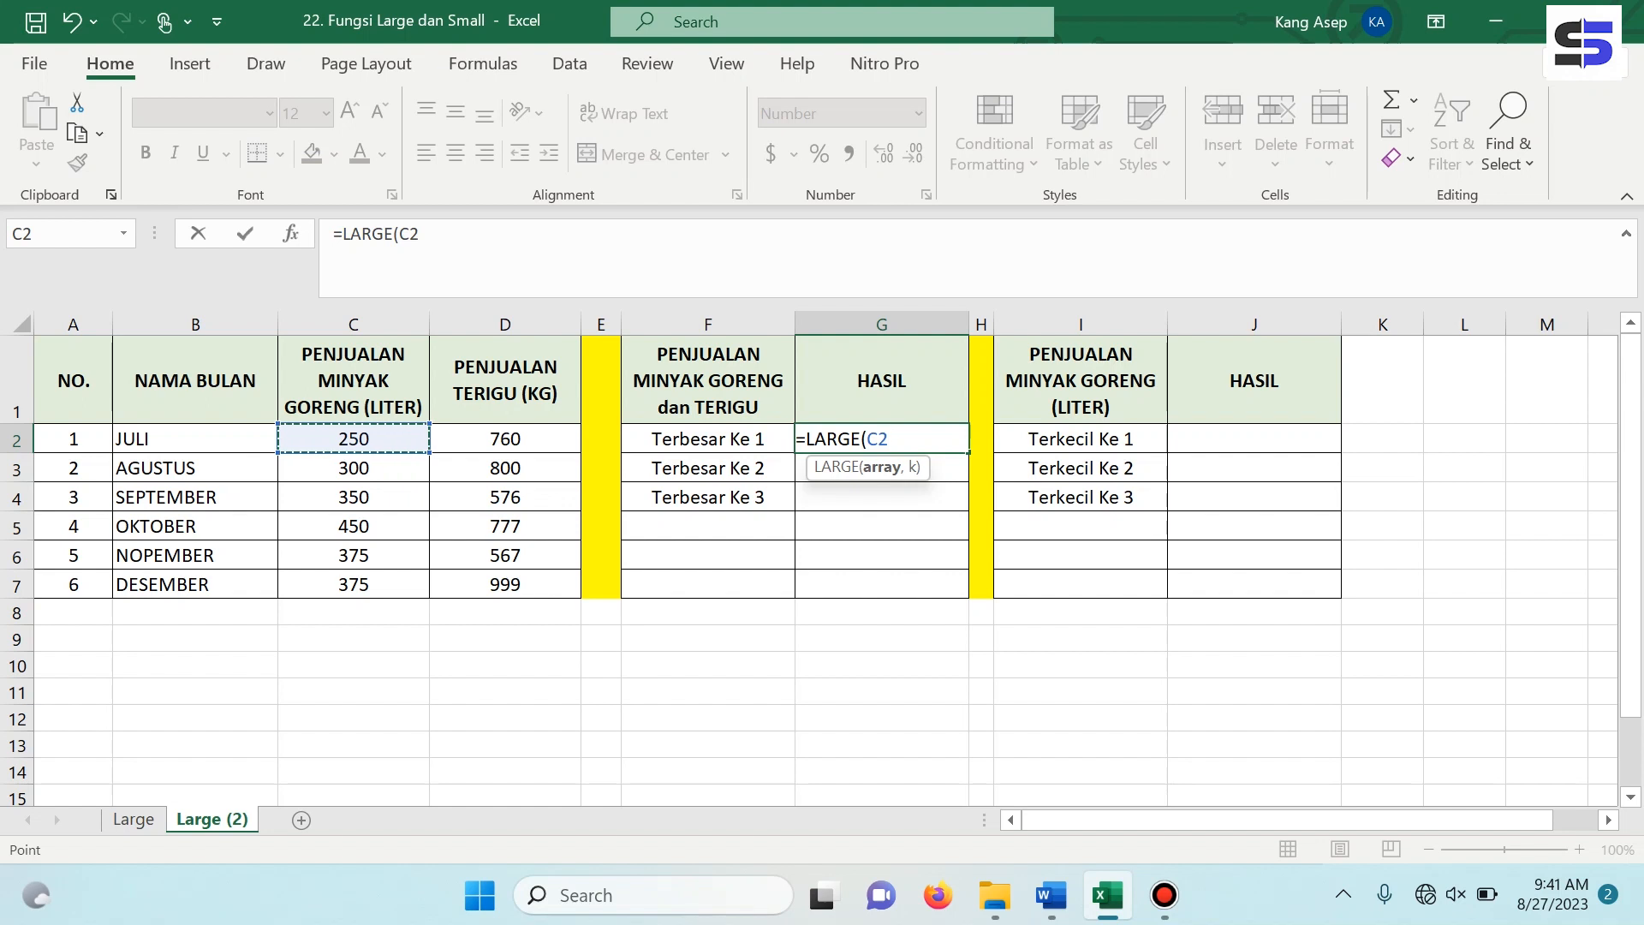
key("F8")
key("BackSpace")
key("BackSpace")
left_click(505, 585)
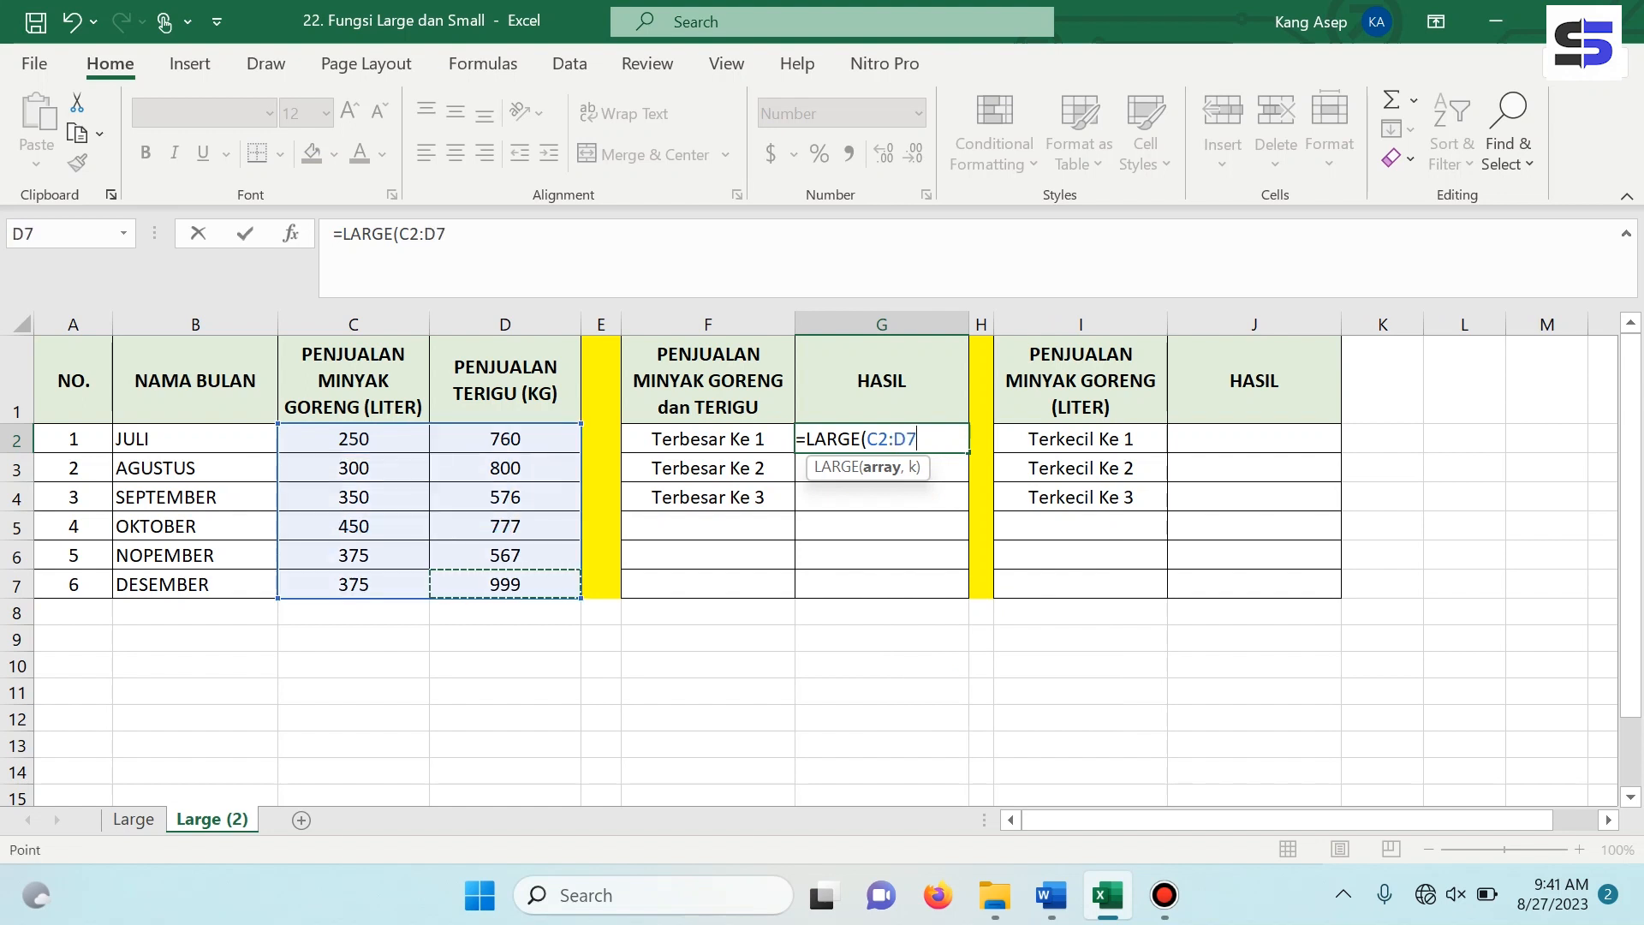
type(",1)")
key("Return")
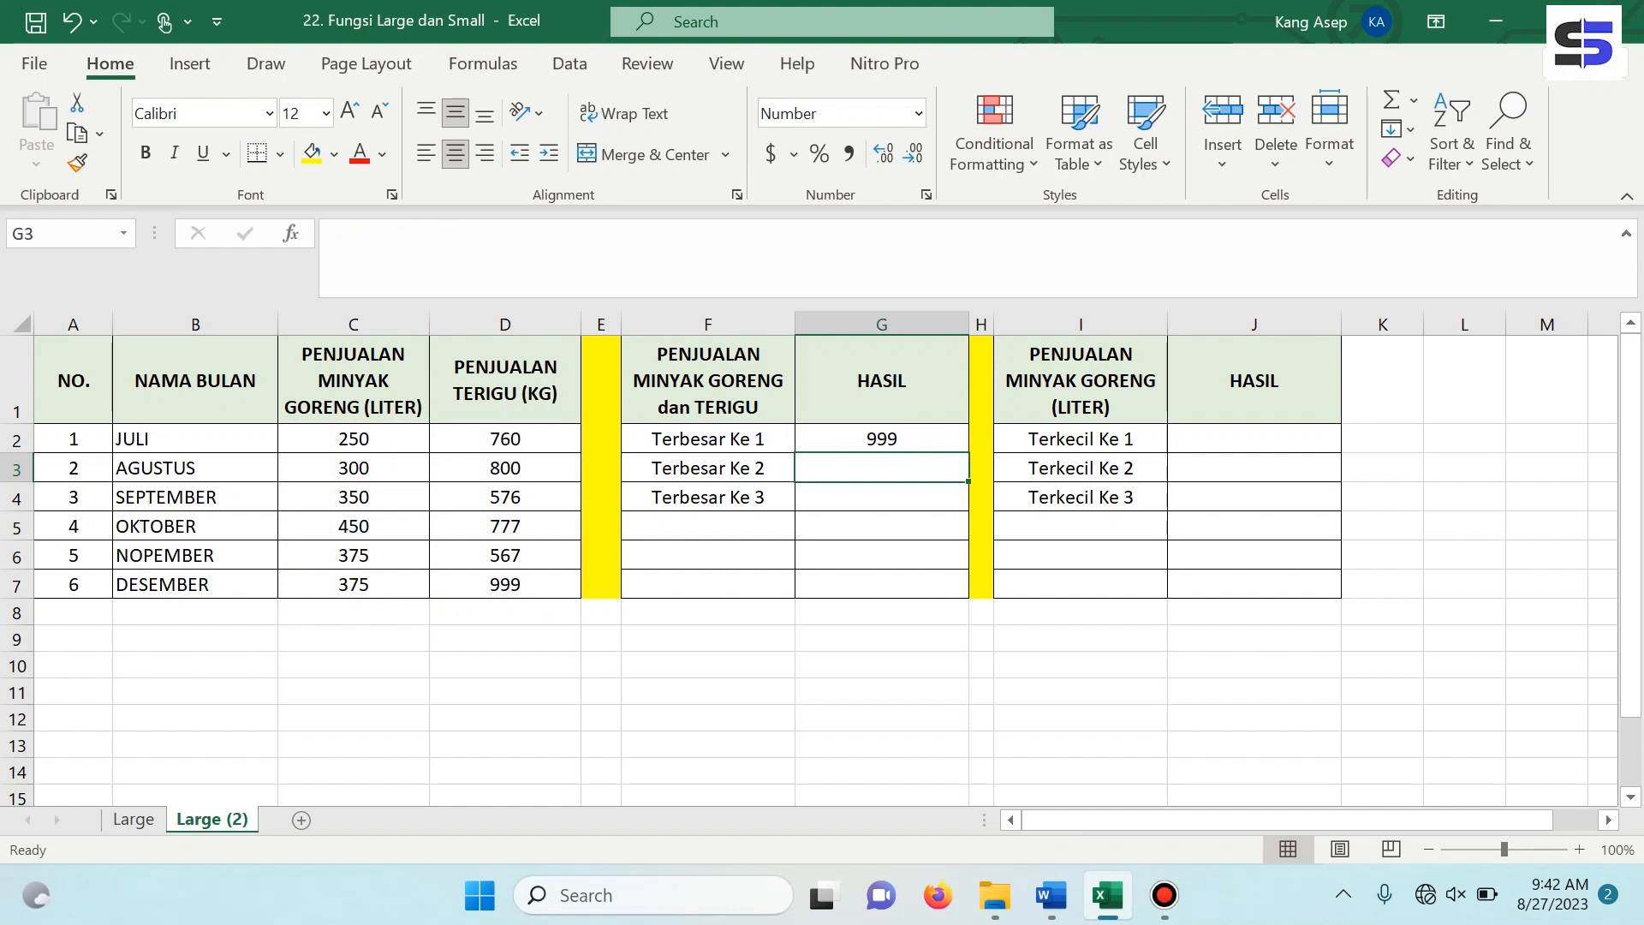
left_click(505, 584)
left_click(353, 325)
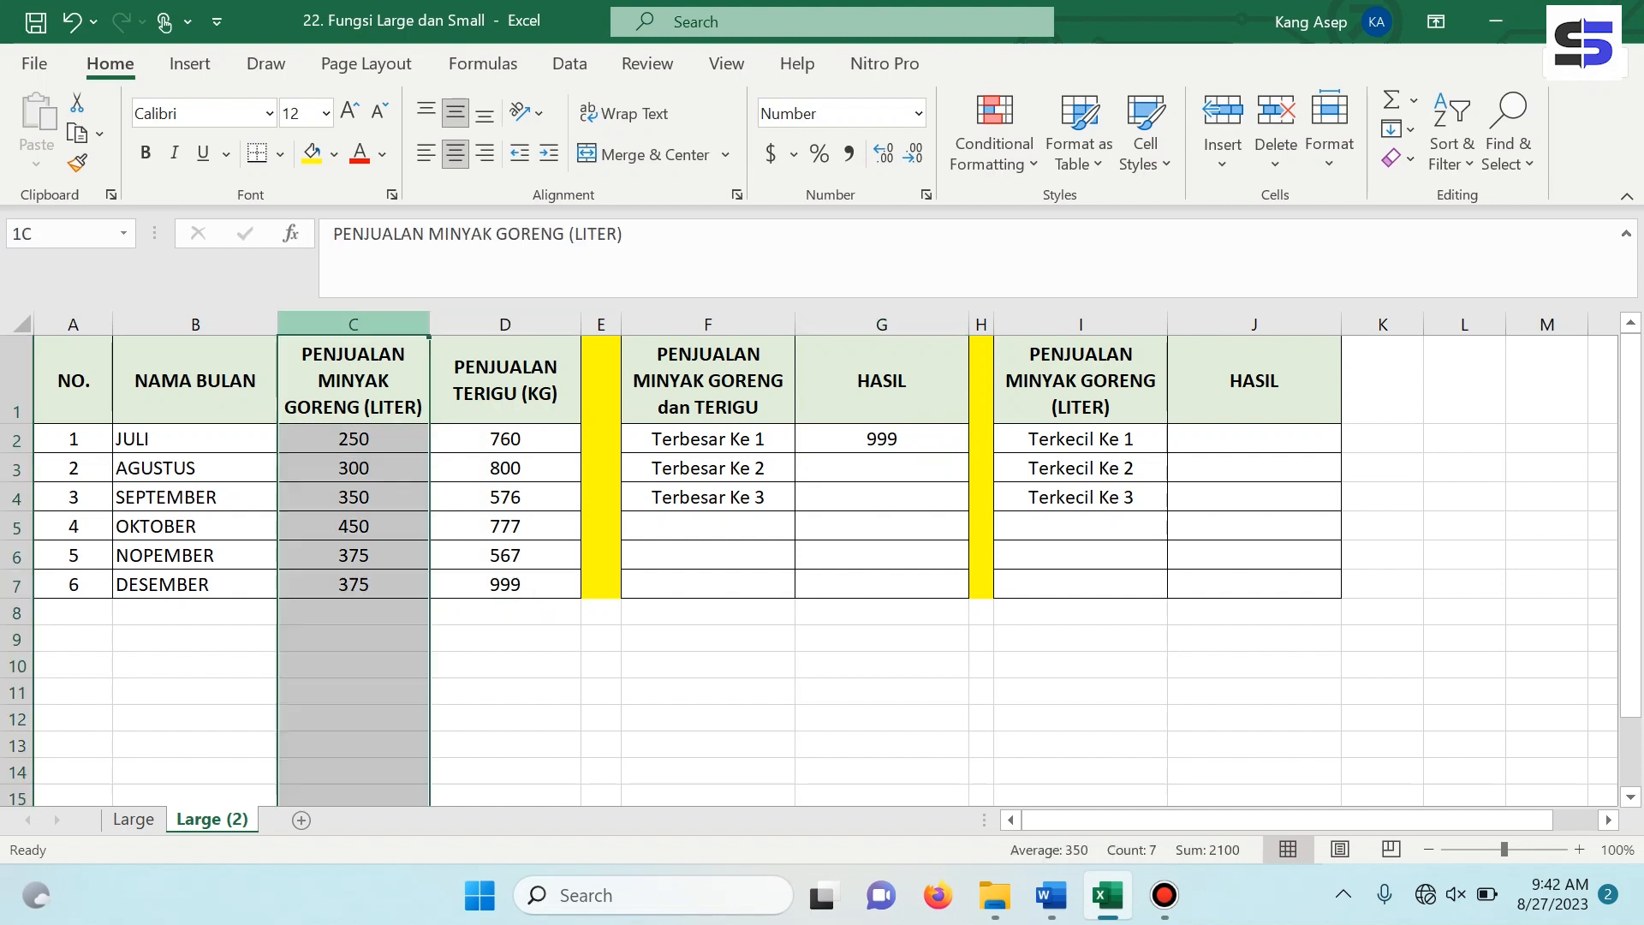
left_click(505, 325)
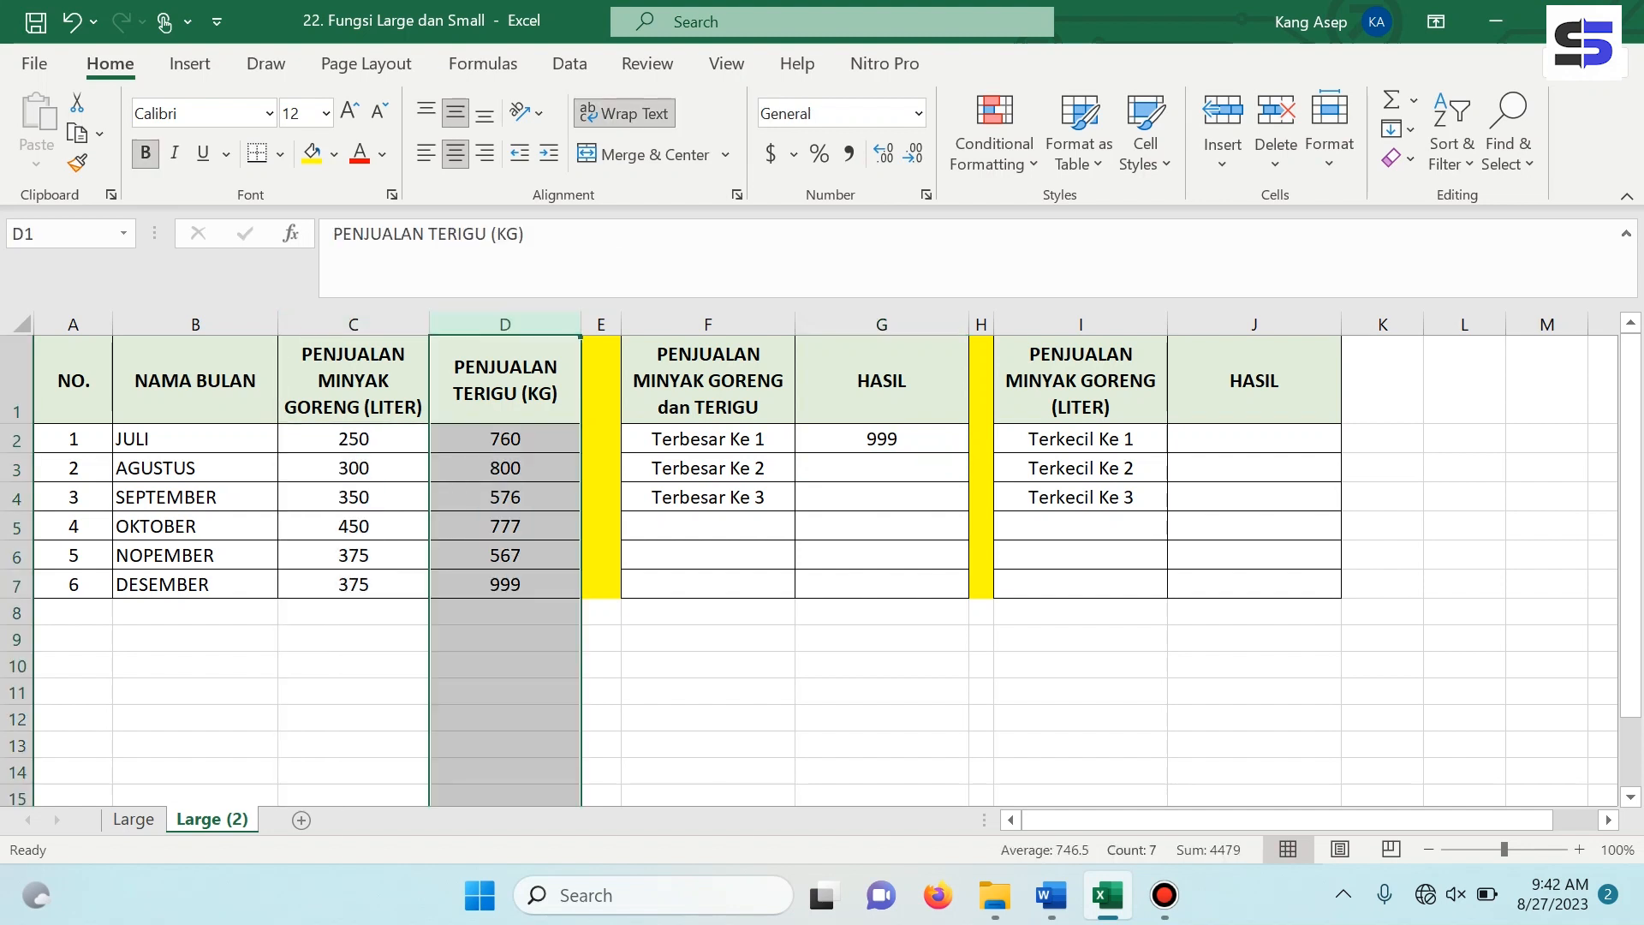
left_click(709, 380)
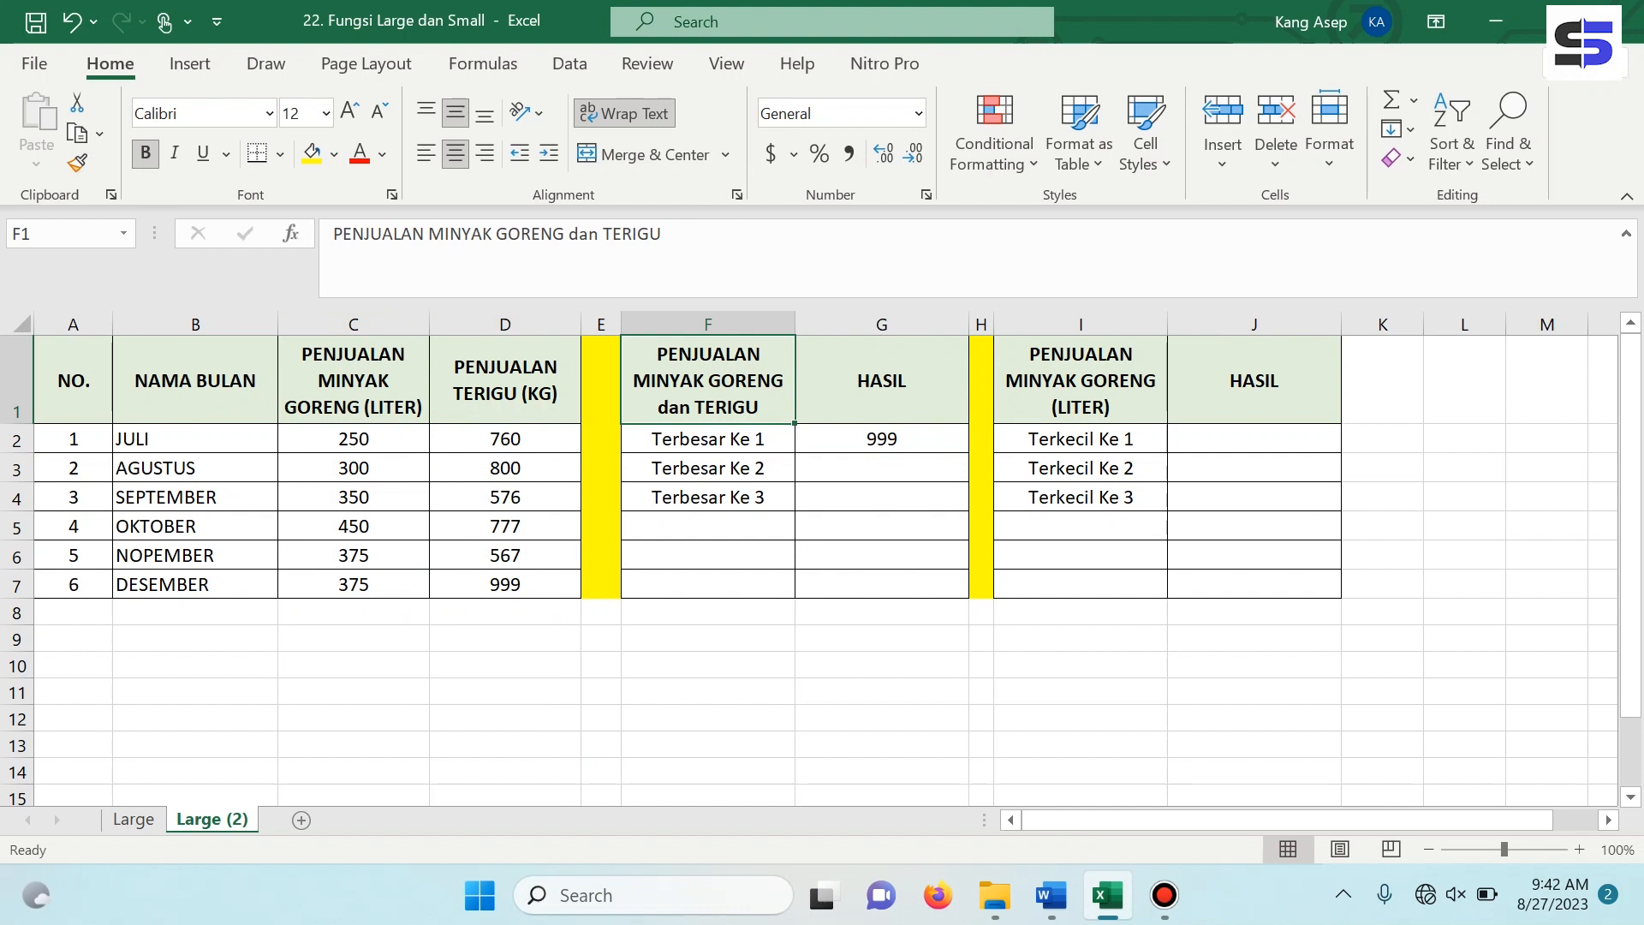
Enter =LARGE(C2:D7,2) in G3 to get the second-largest value across cooking oil and flour sales for Terbesar Ke 2.
left_click(882, 469)
double_click(882, 469)
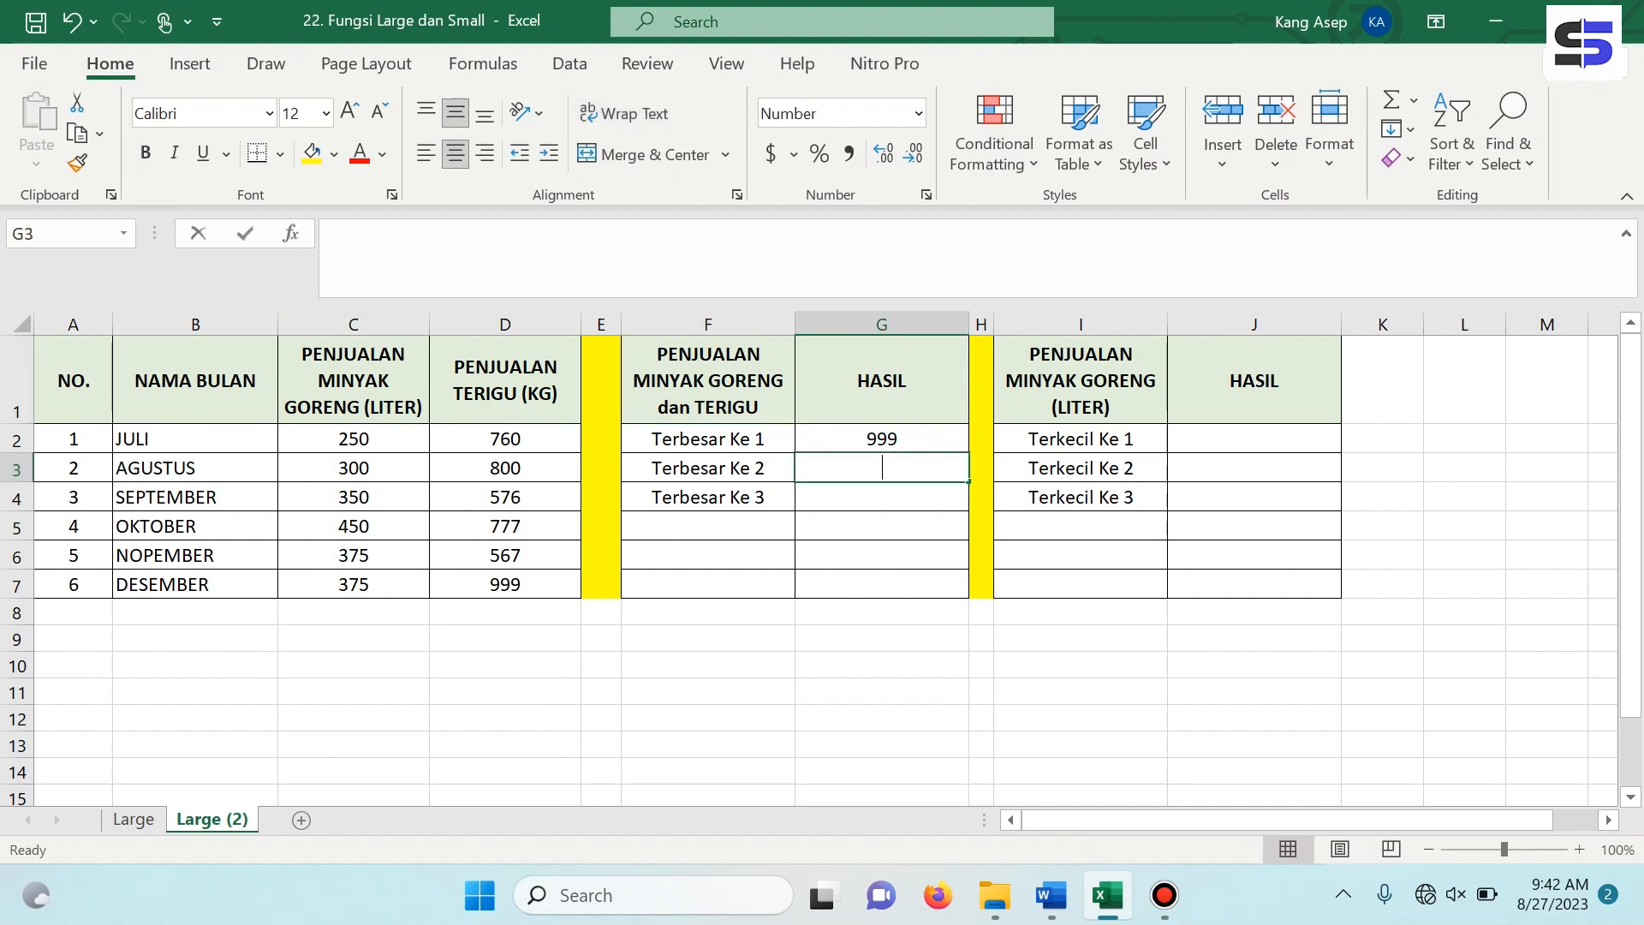
type("=")
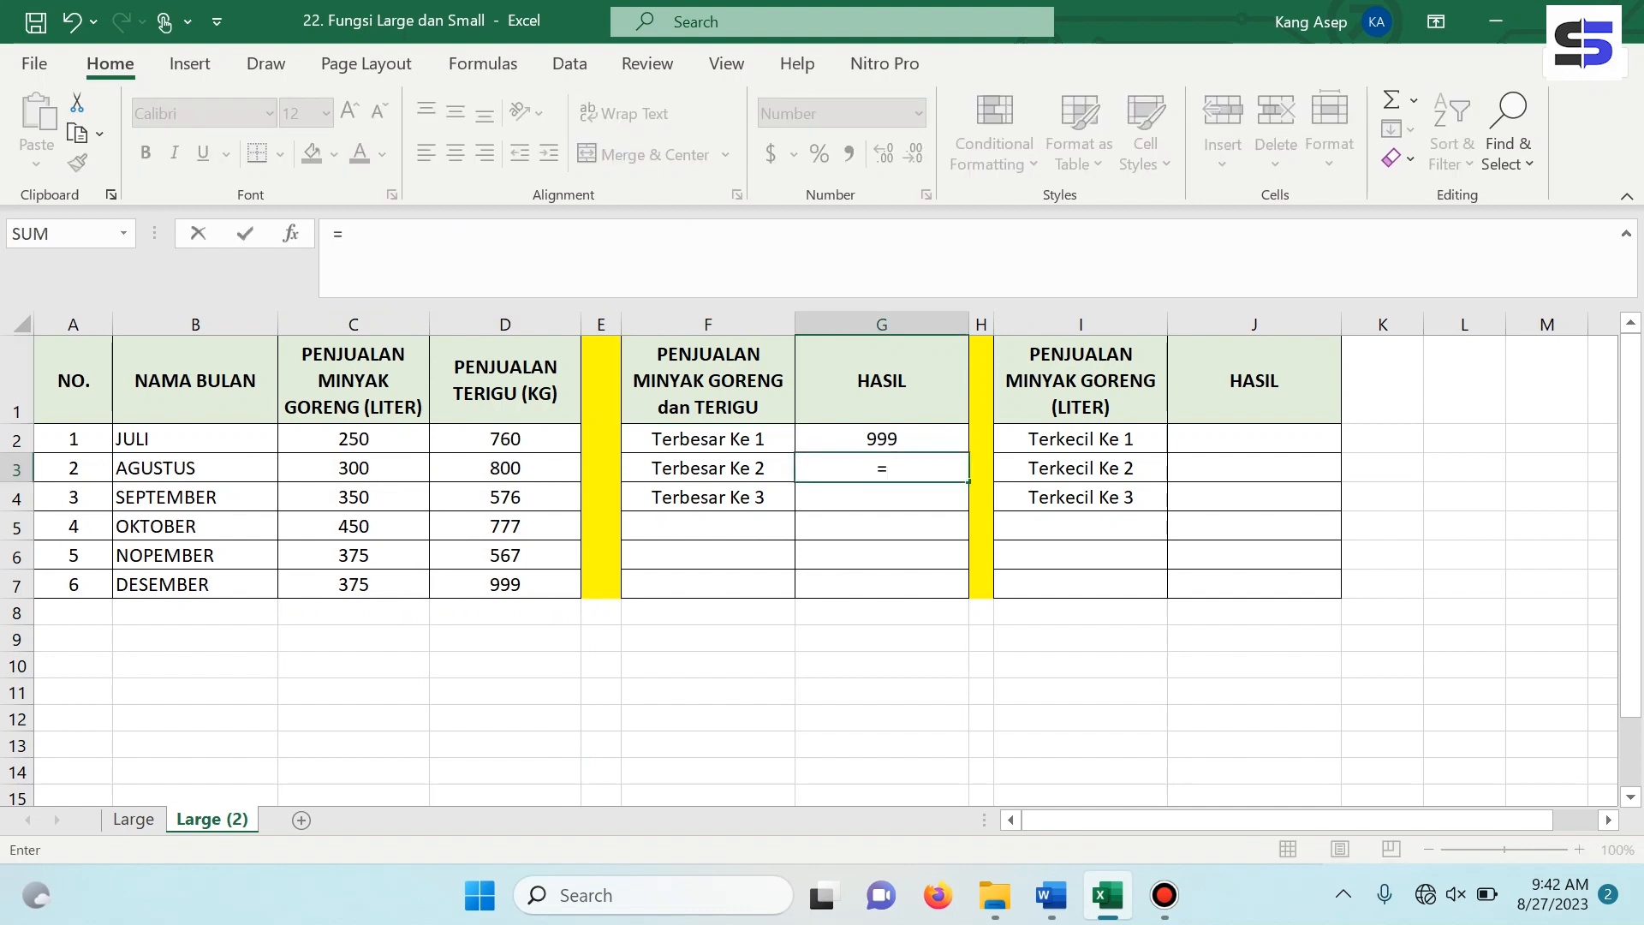
type("lar")
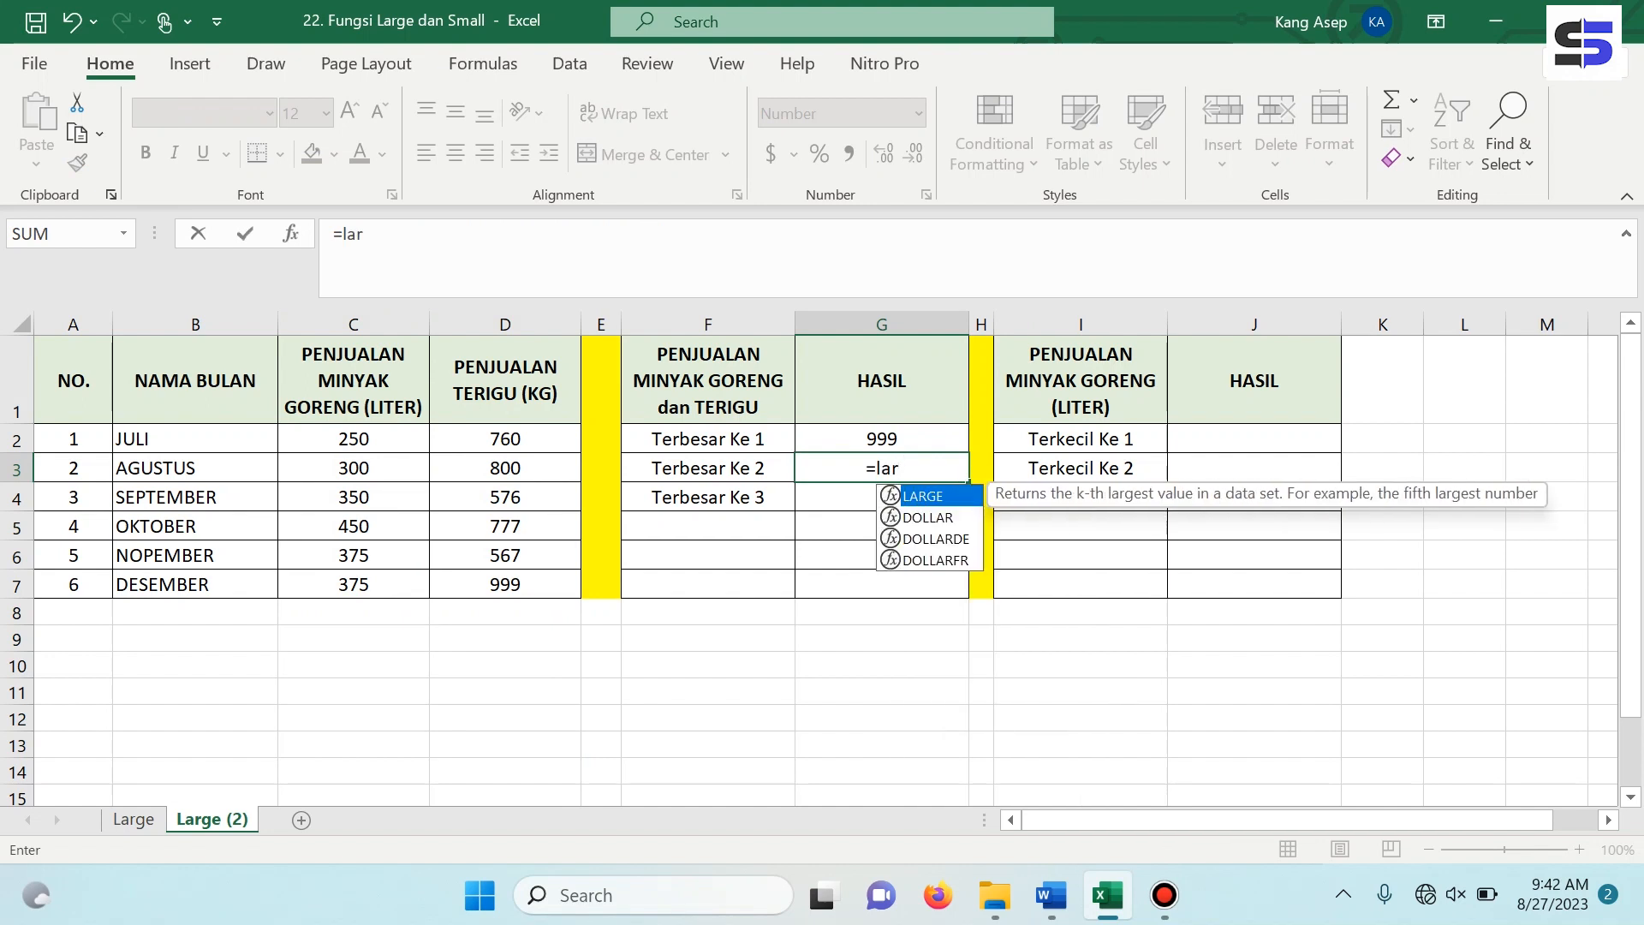
key("Tab")
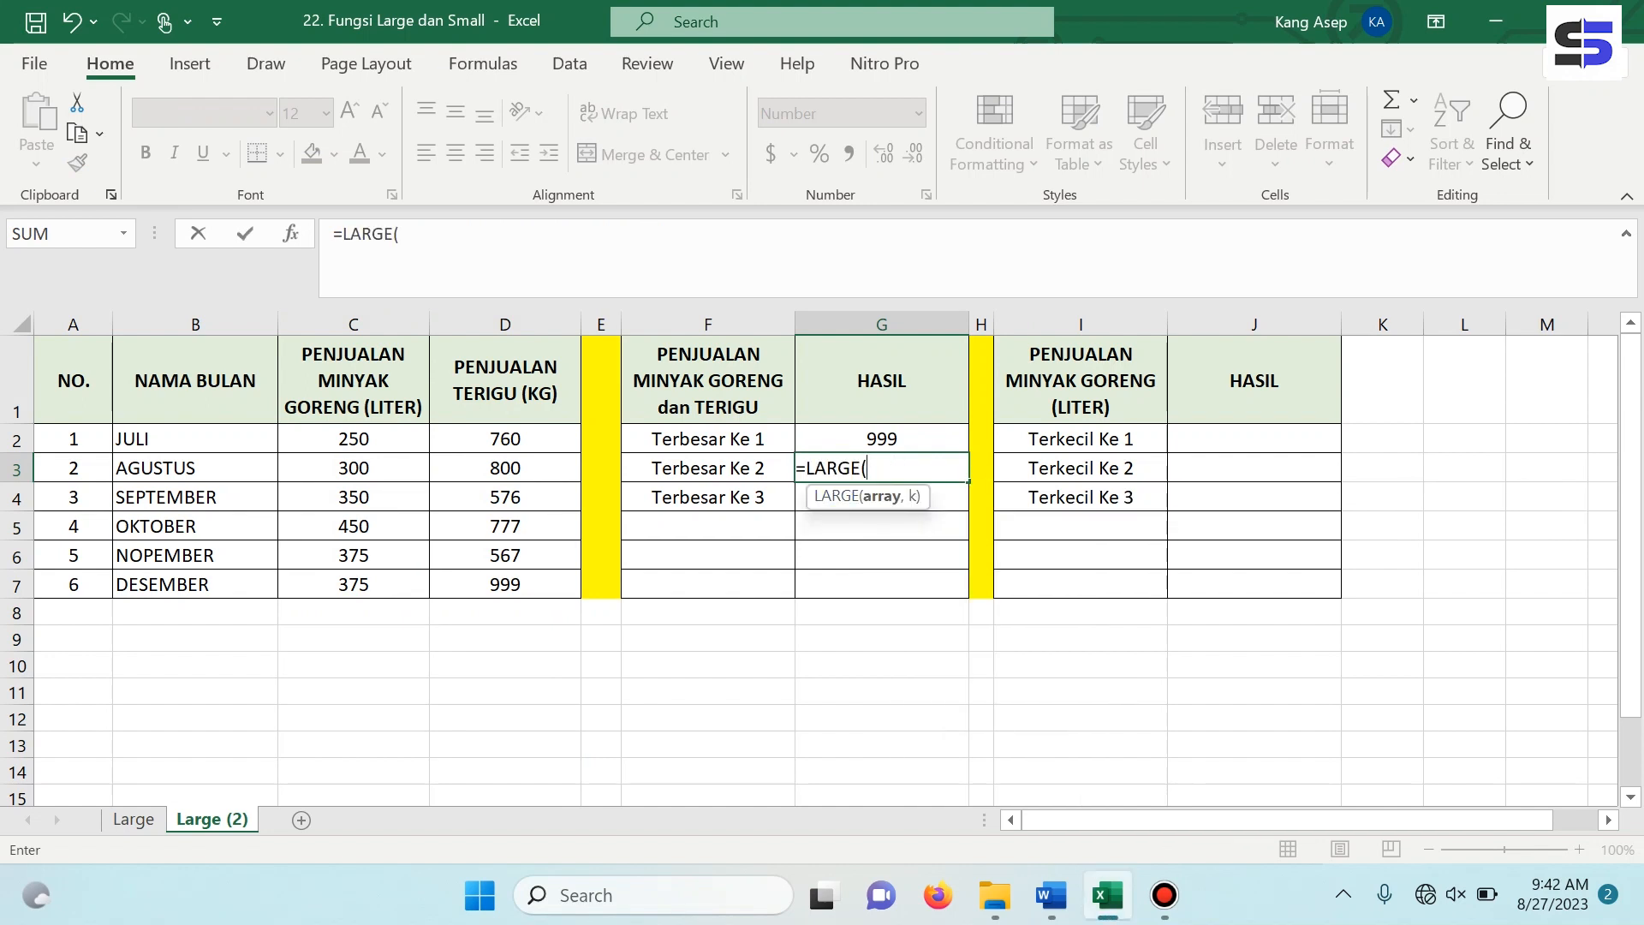
left_click(354, 440)
left_click(505, 584)
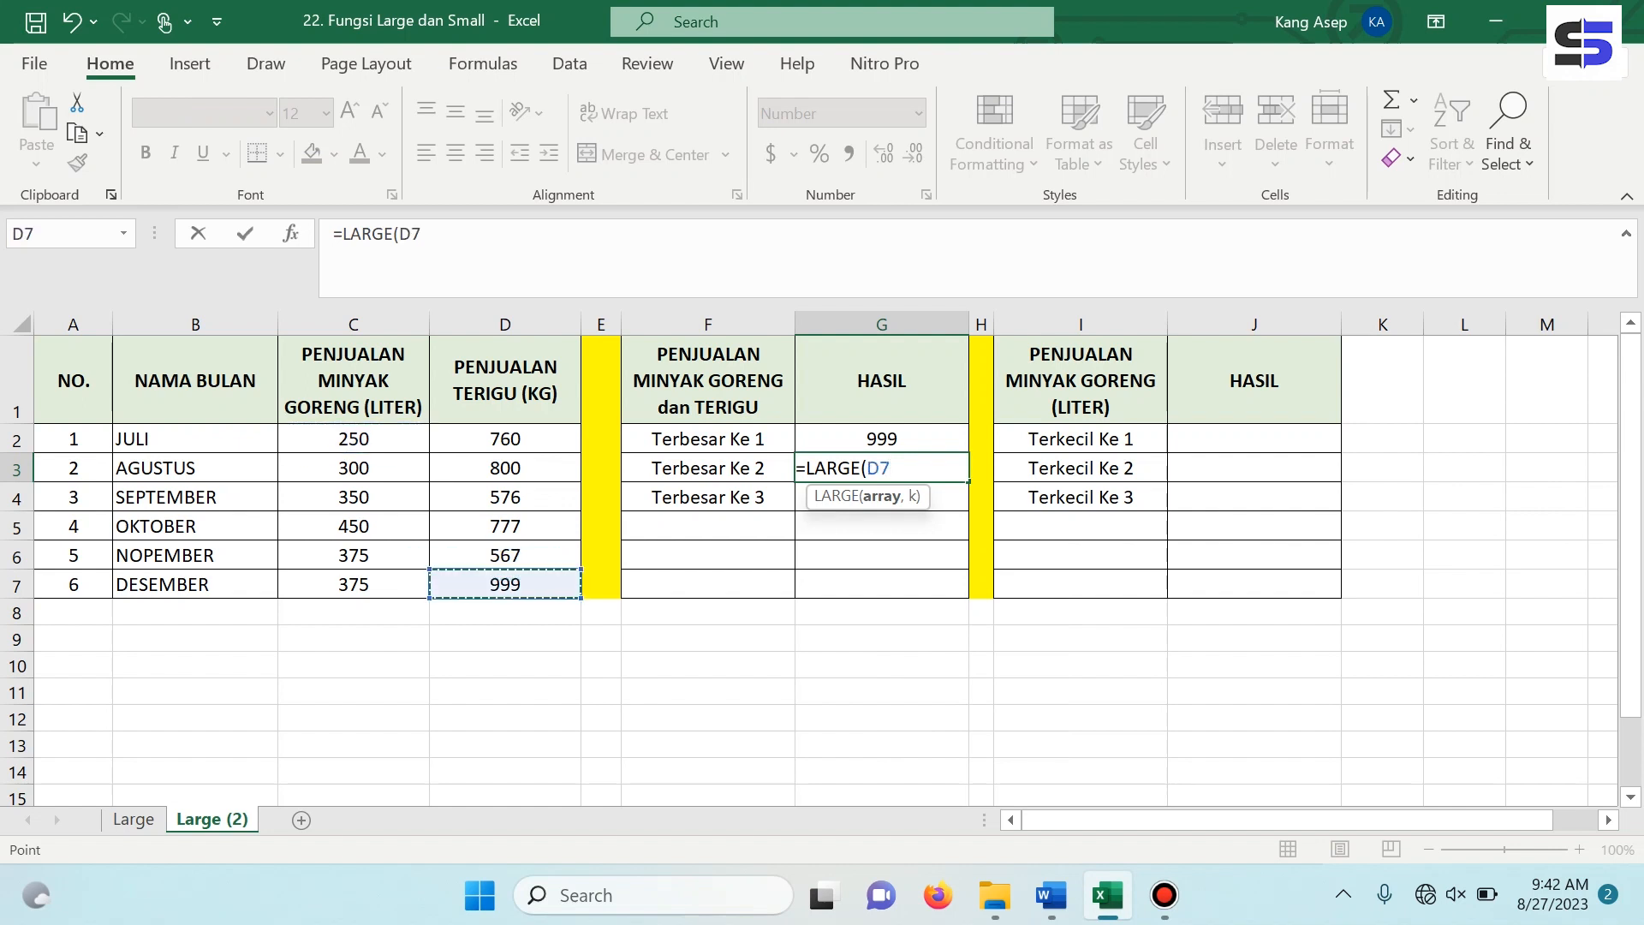
left_click(354, 439)
left_click(420, 233)
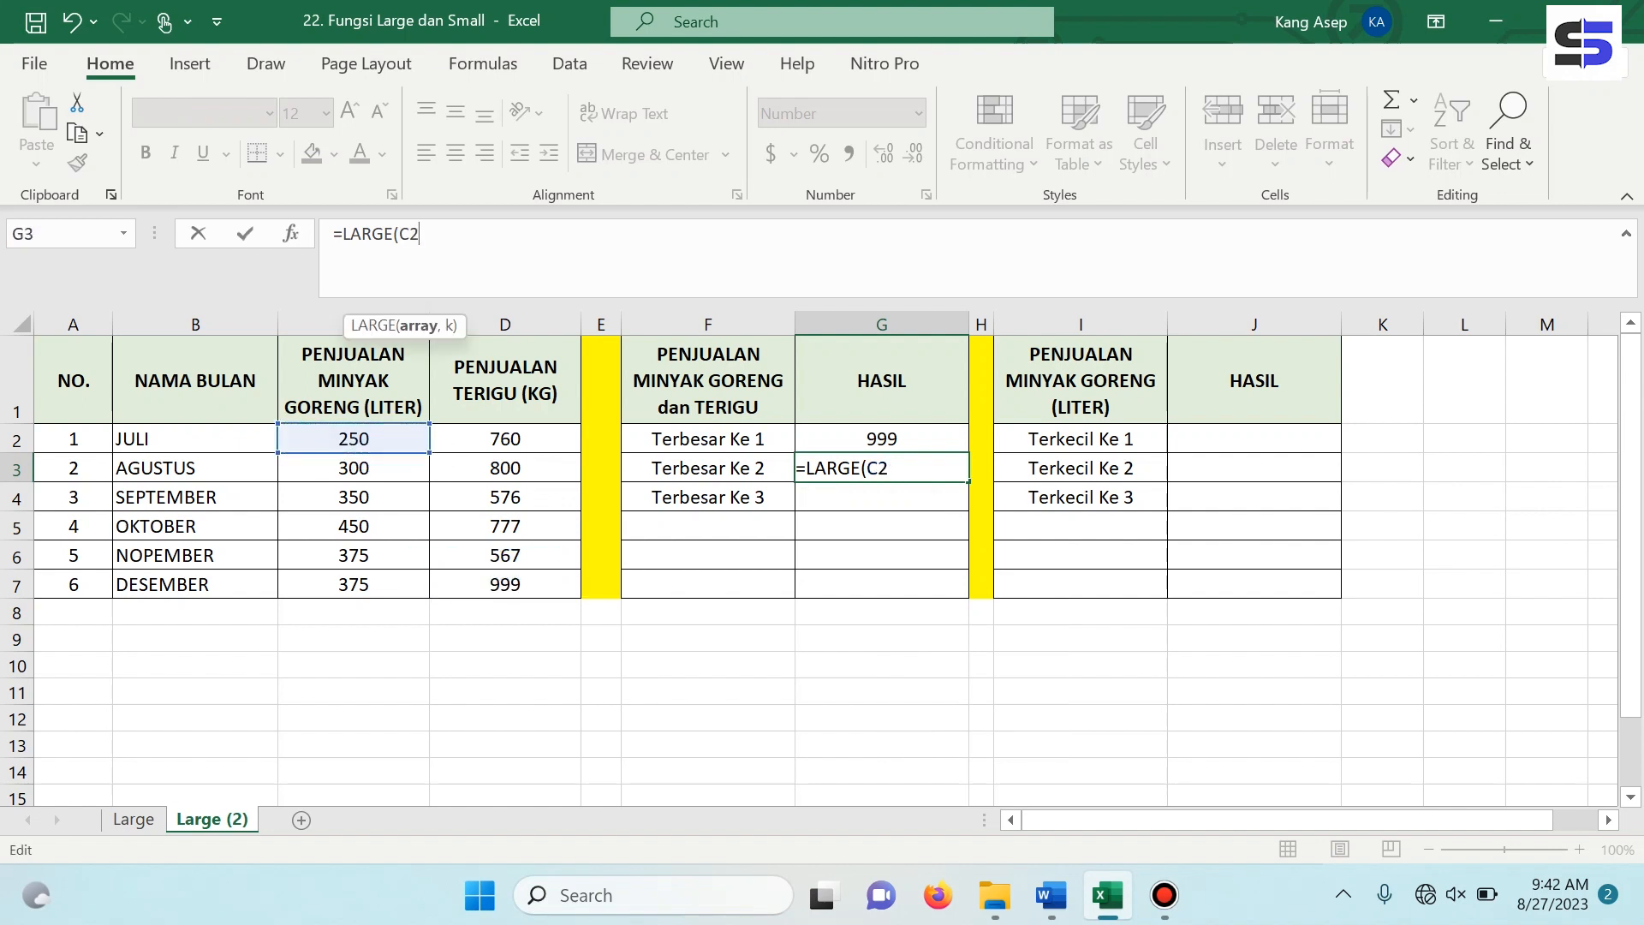
type(":")
left_click(506, 584)
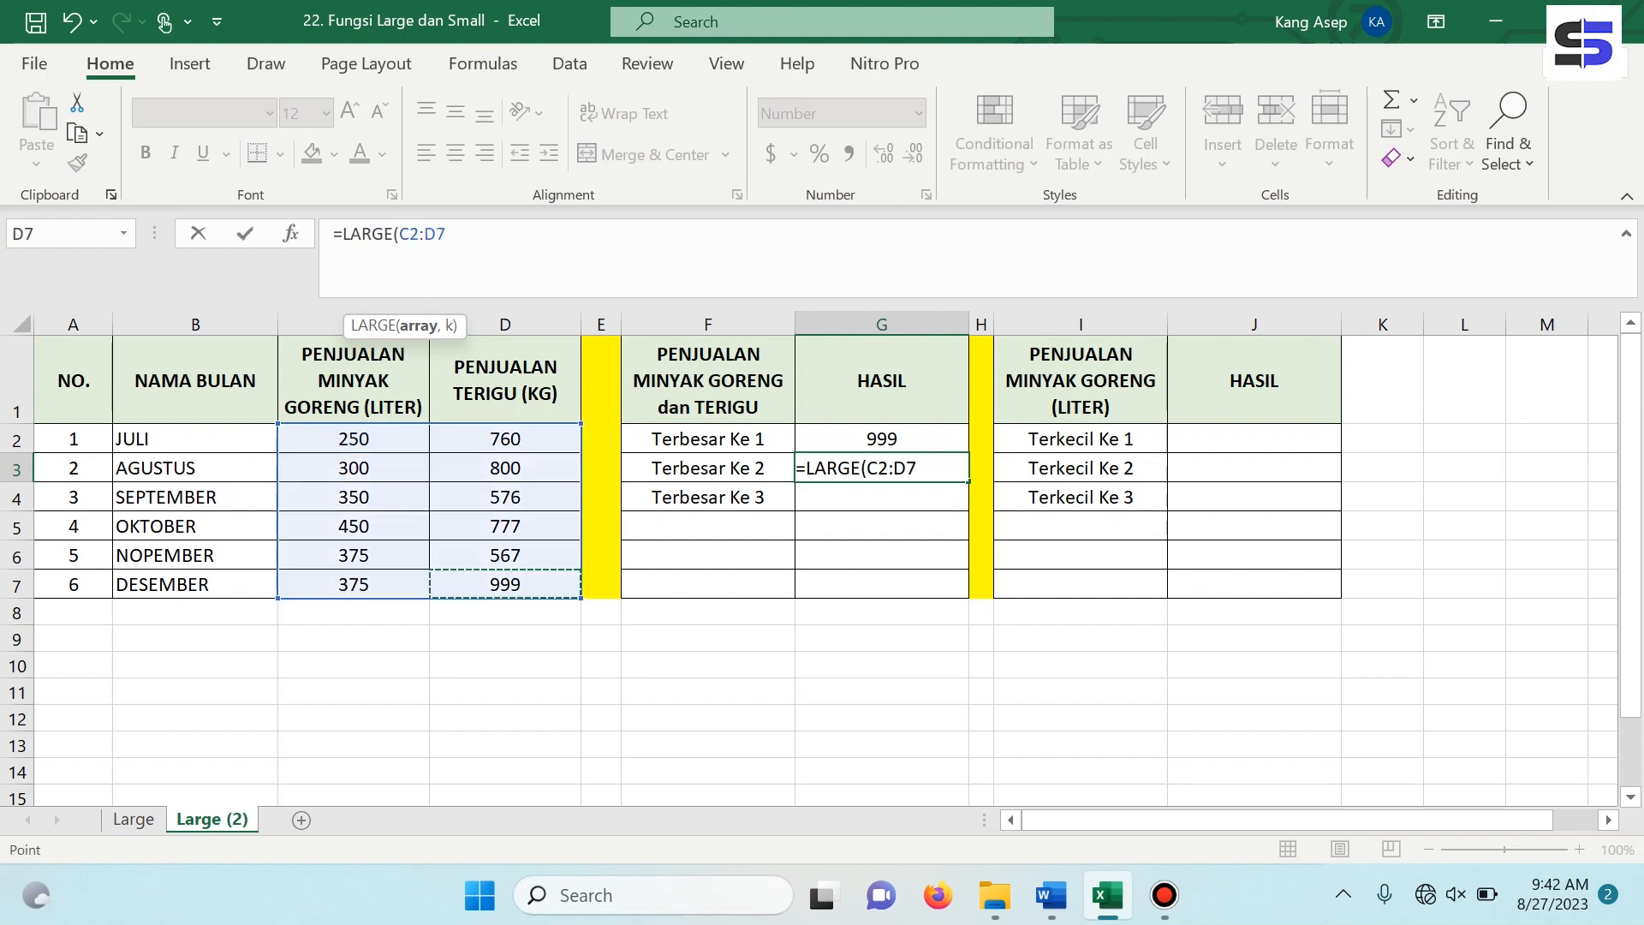
type(",")
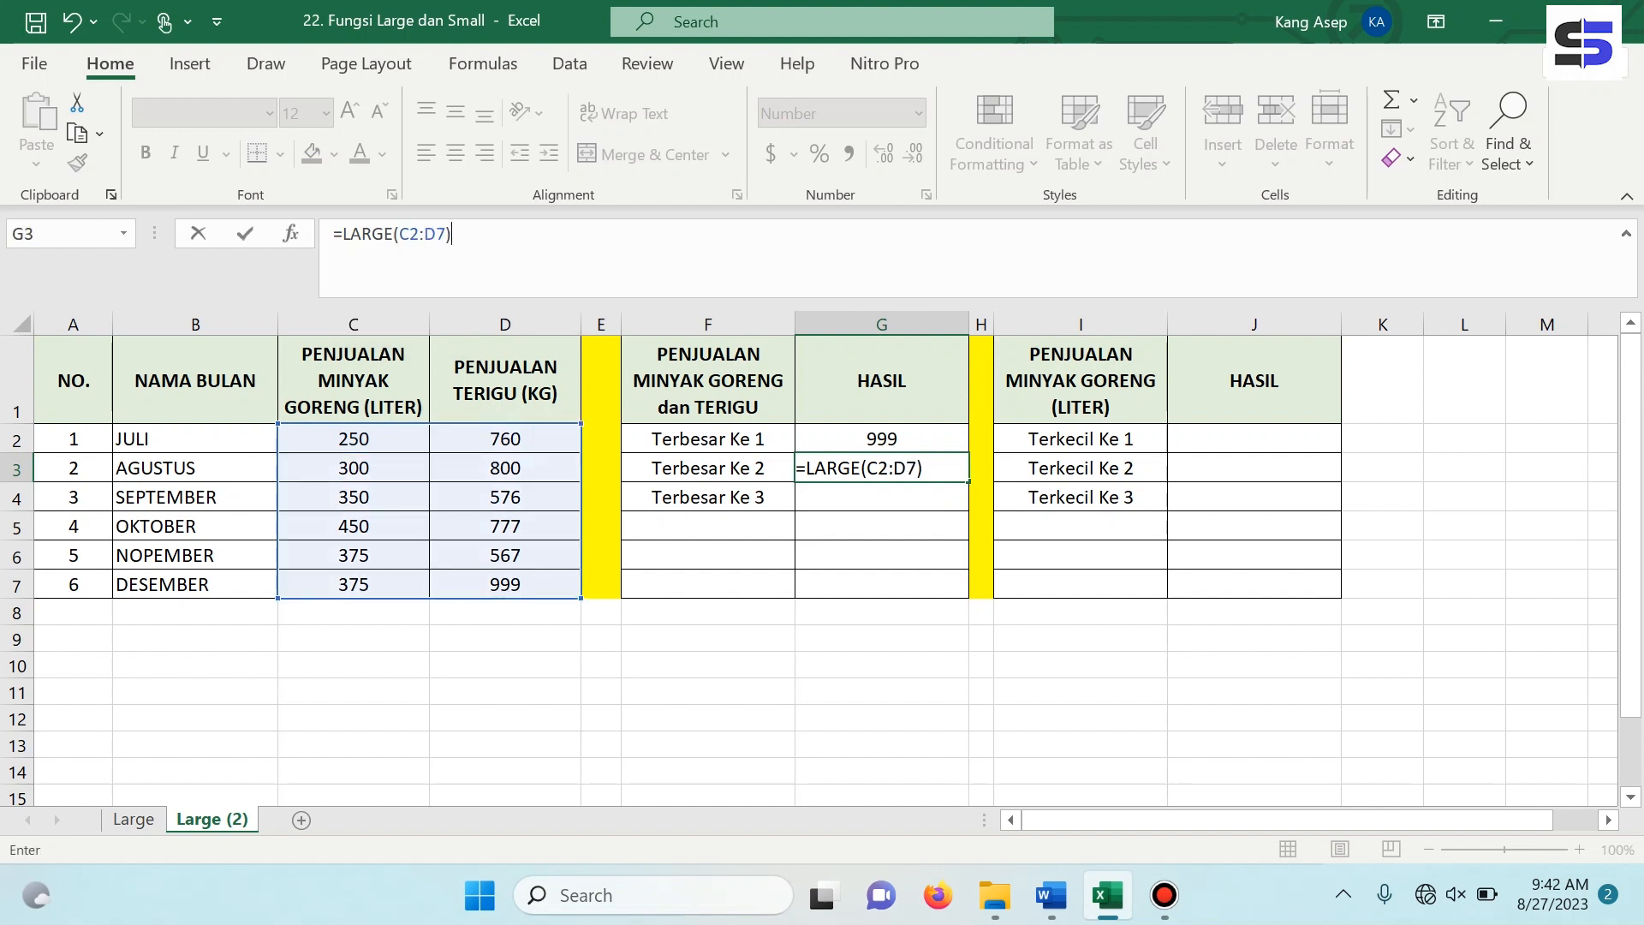
type("2")
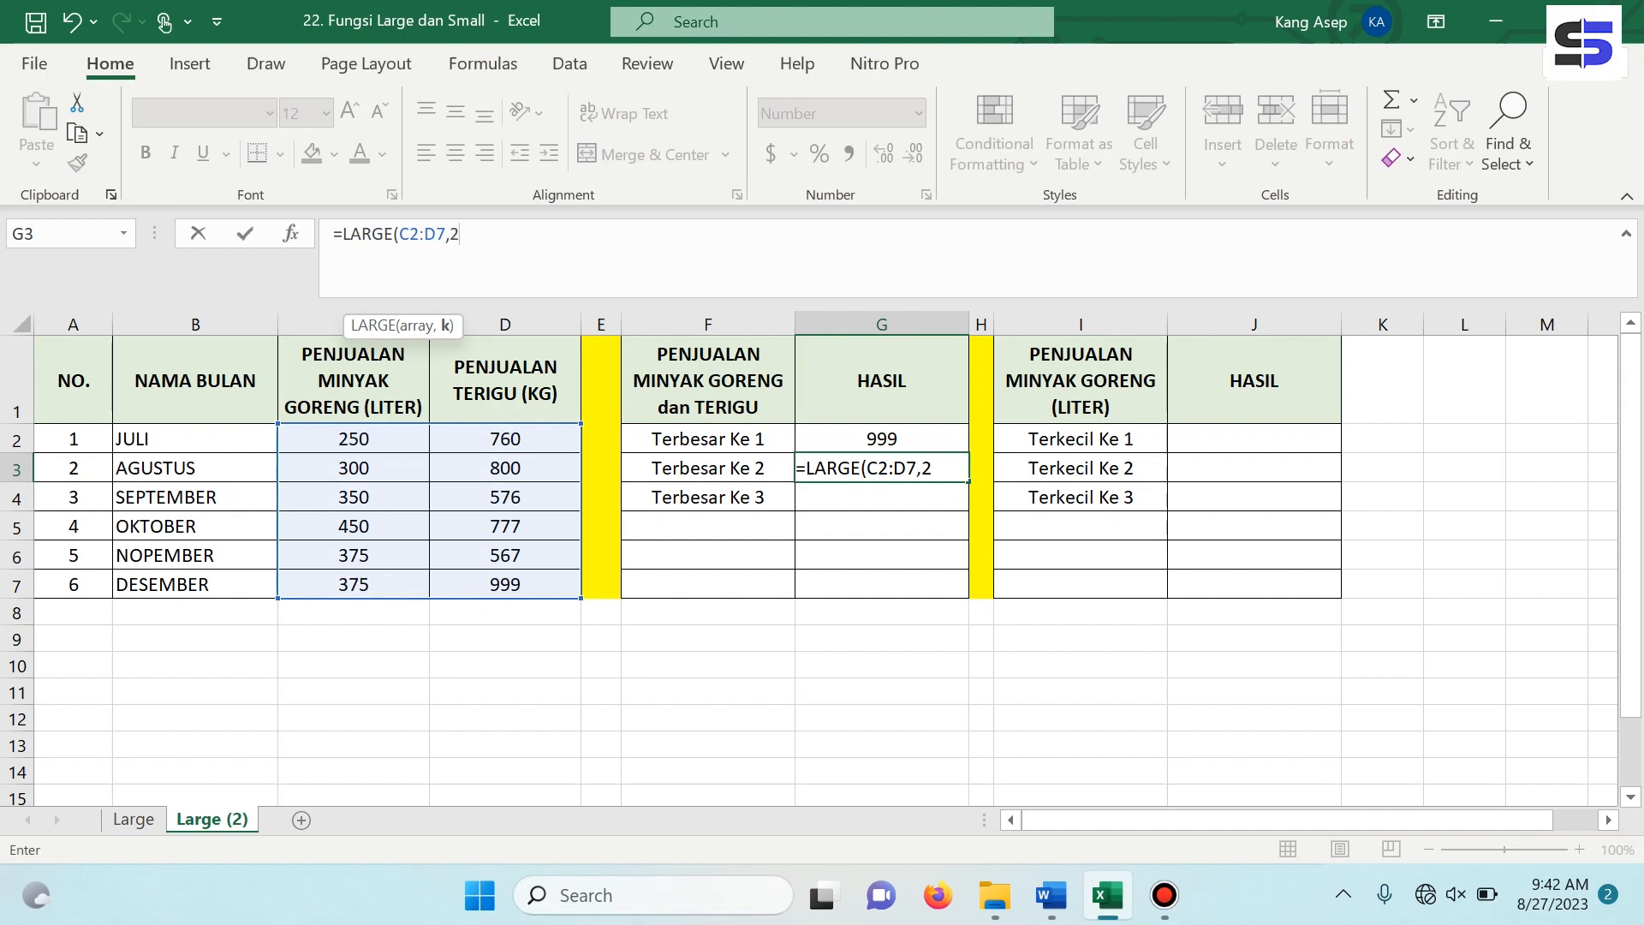
type(")")
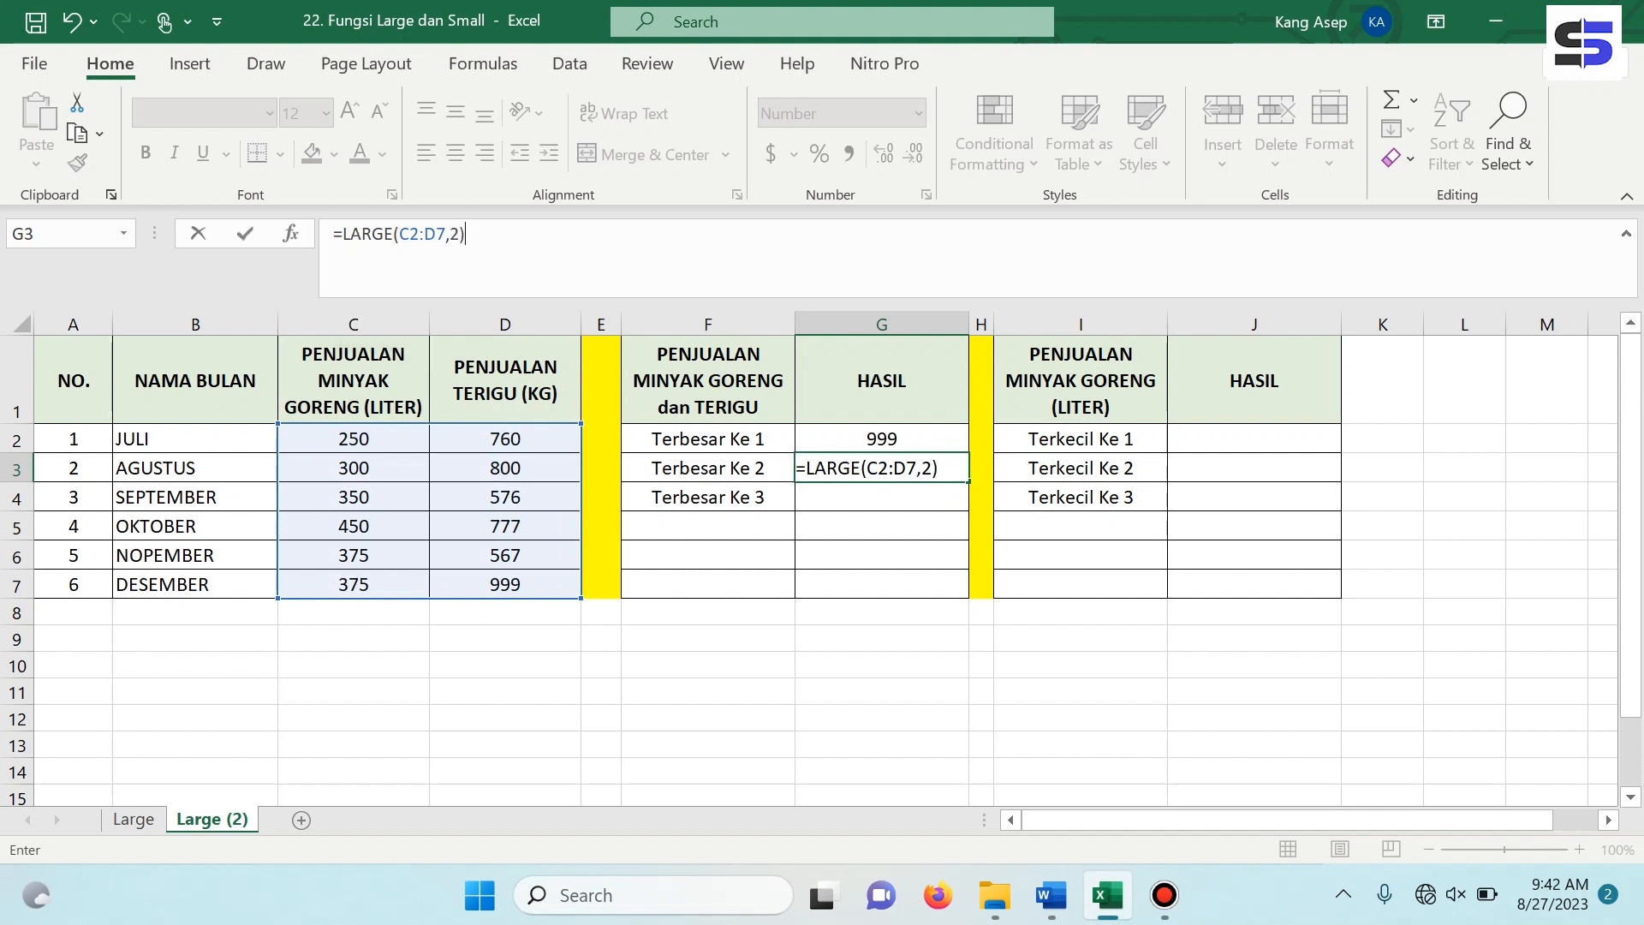
key("Return")
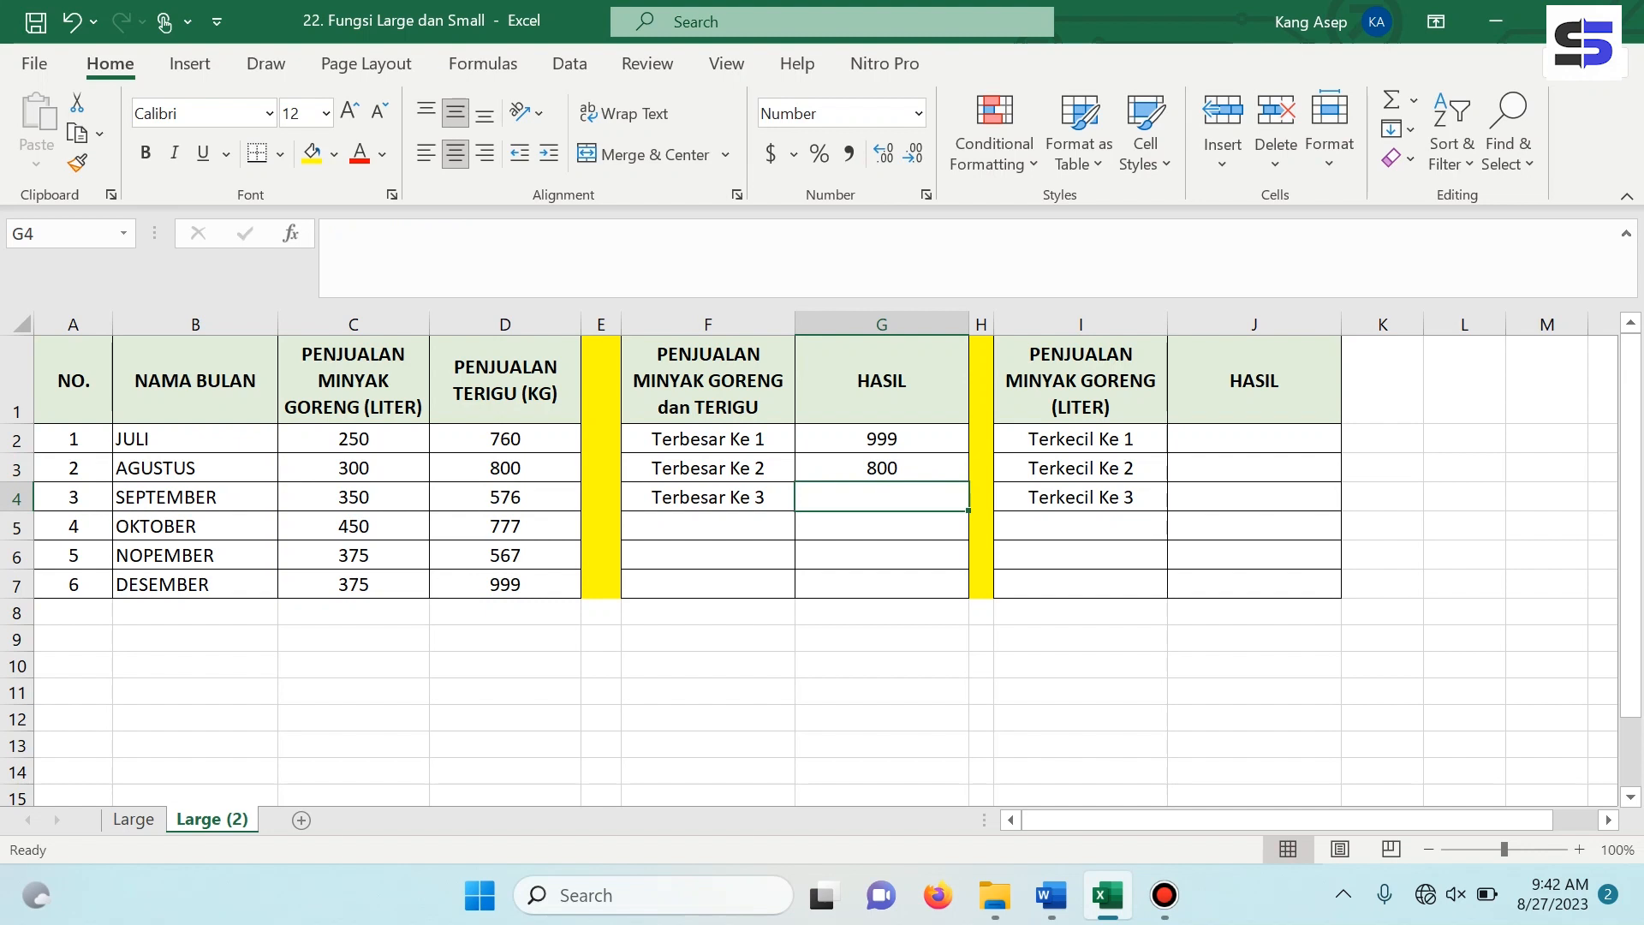
Enter =SMALL(C2:D7,1) in J2 to get the smallest value across cooking oil and flour sales for Terkecil Ke 1.
left_click(1254, 439)
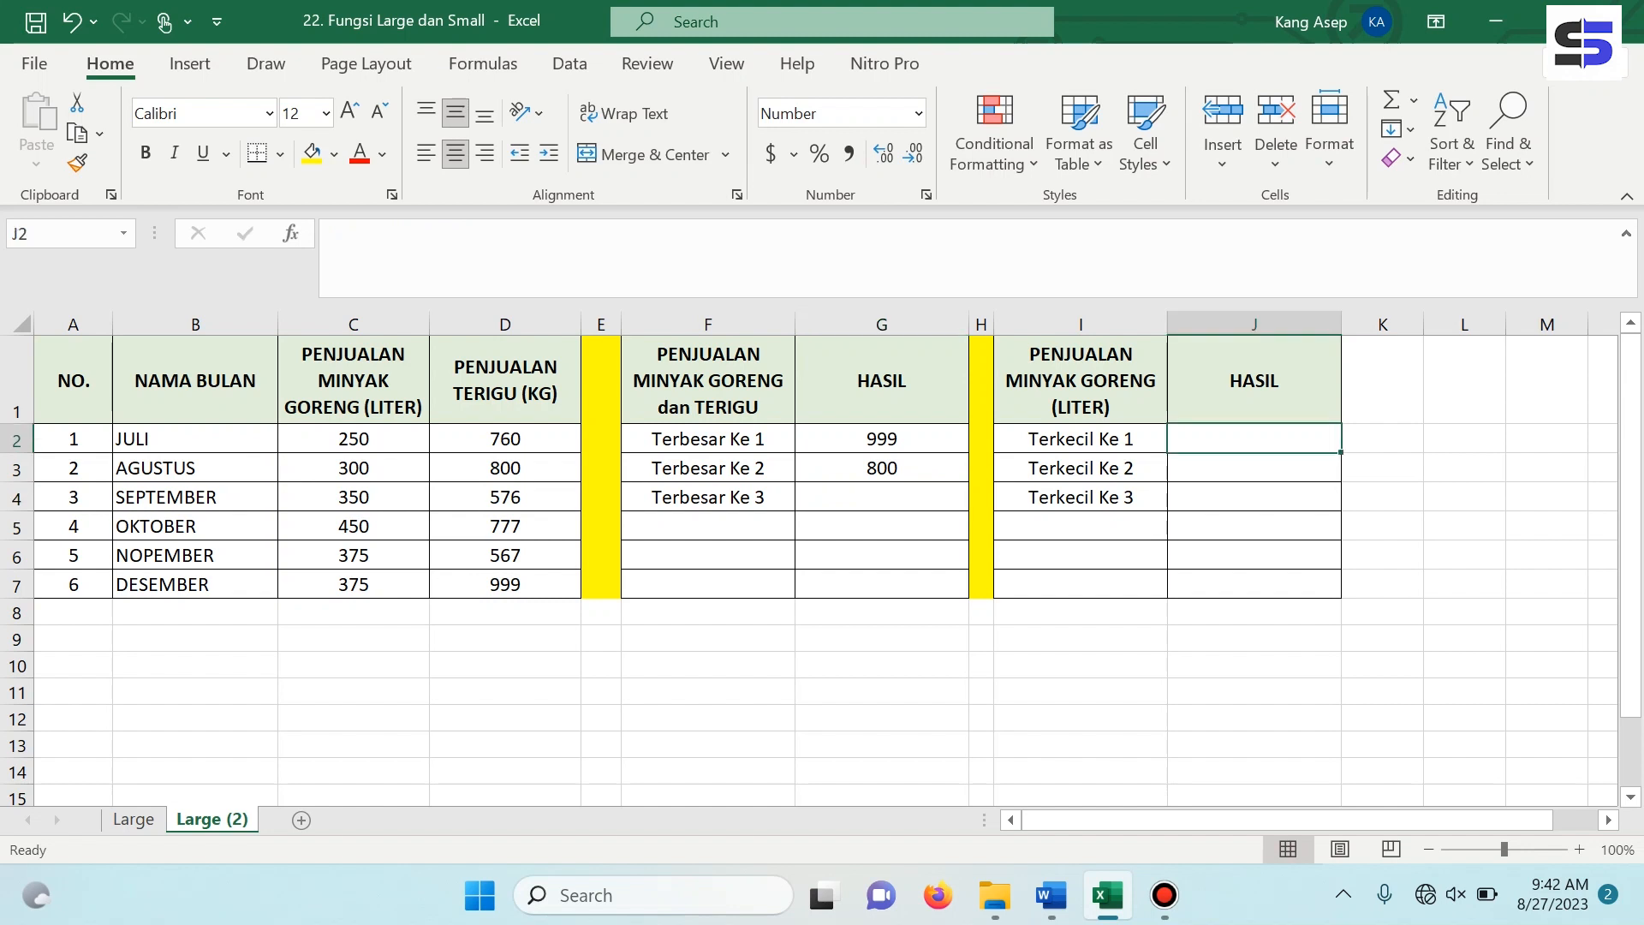
type("=s")
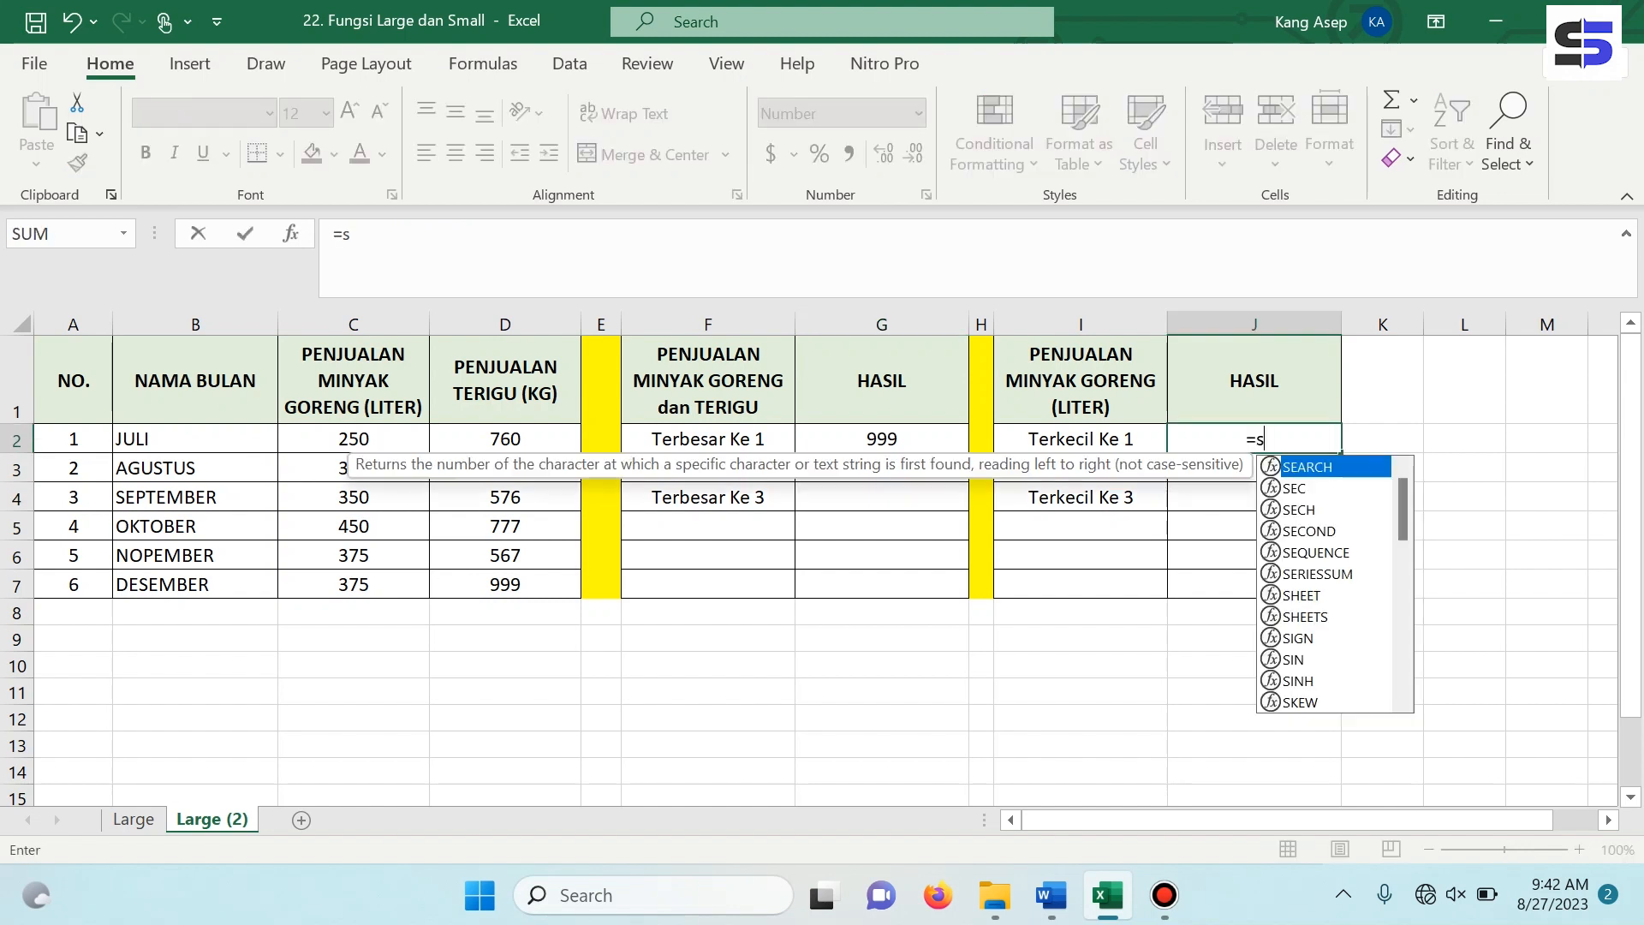
type("mall")
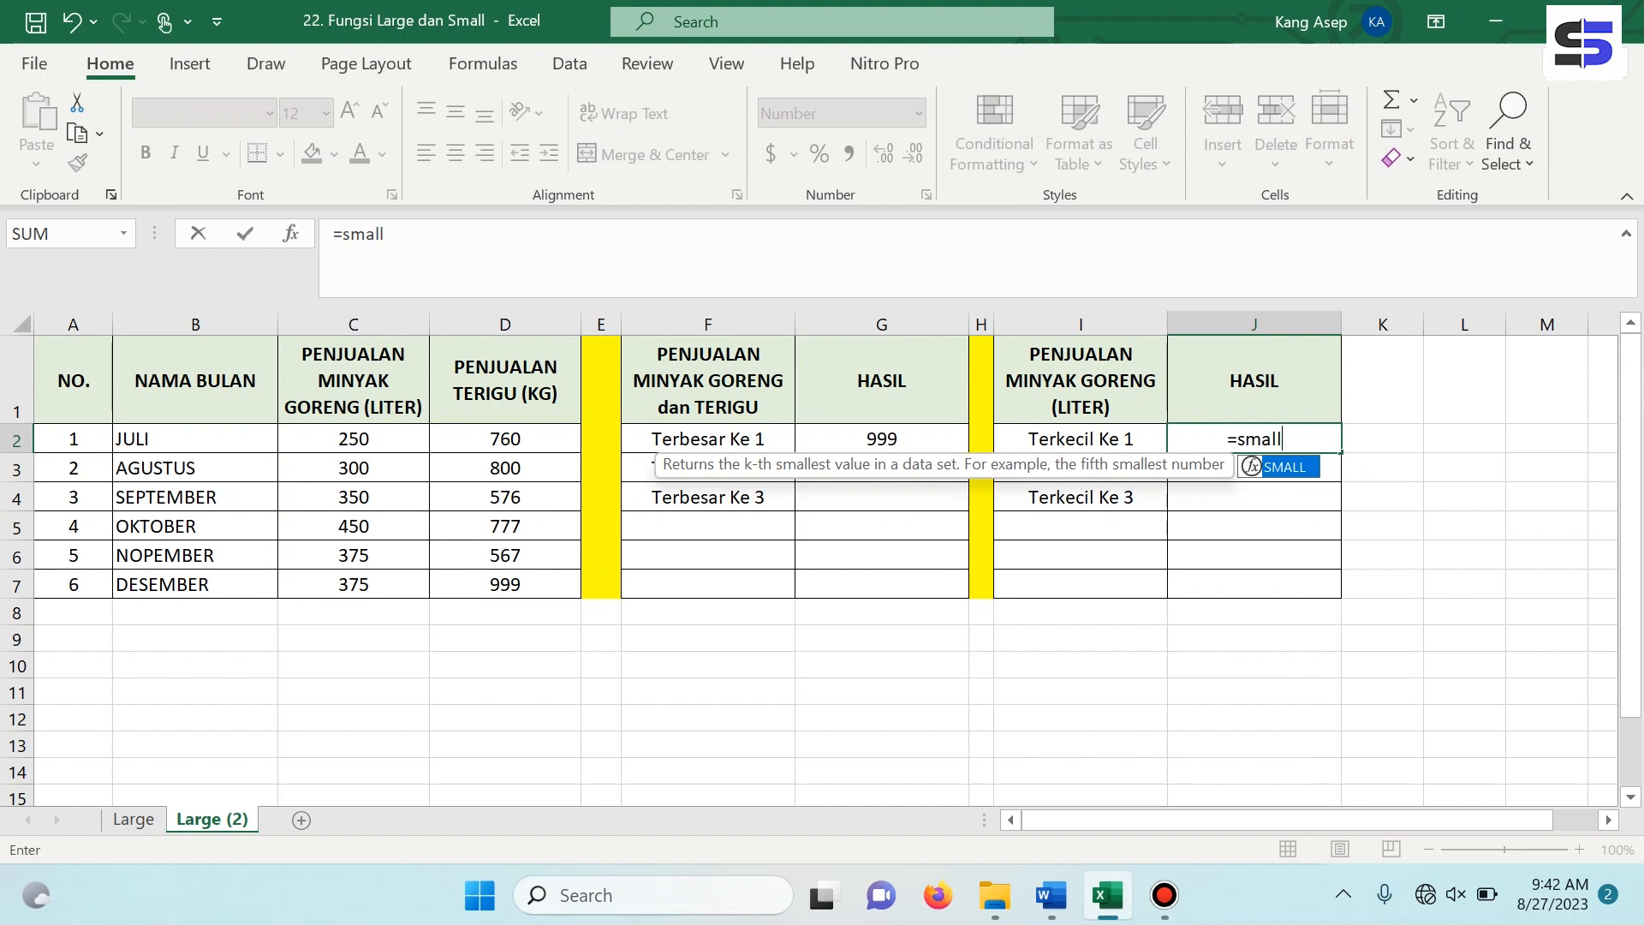
key("Tab")
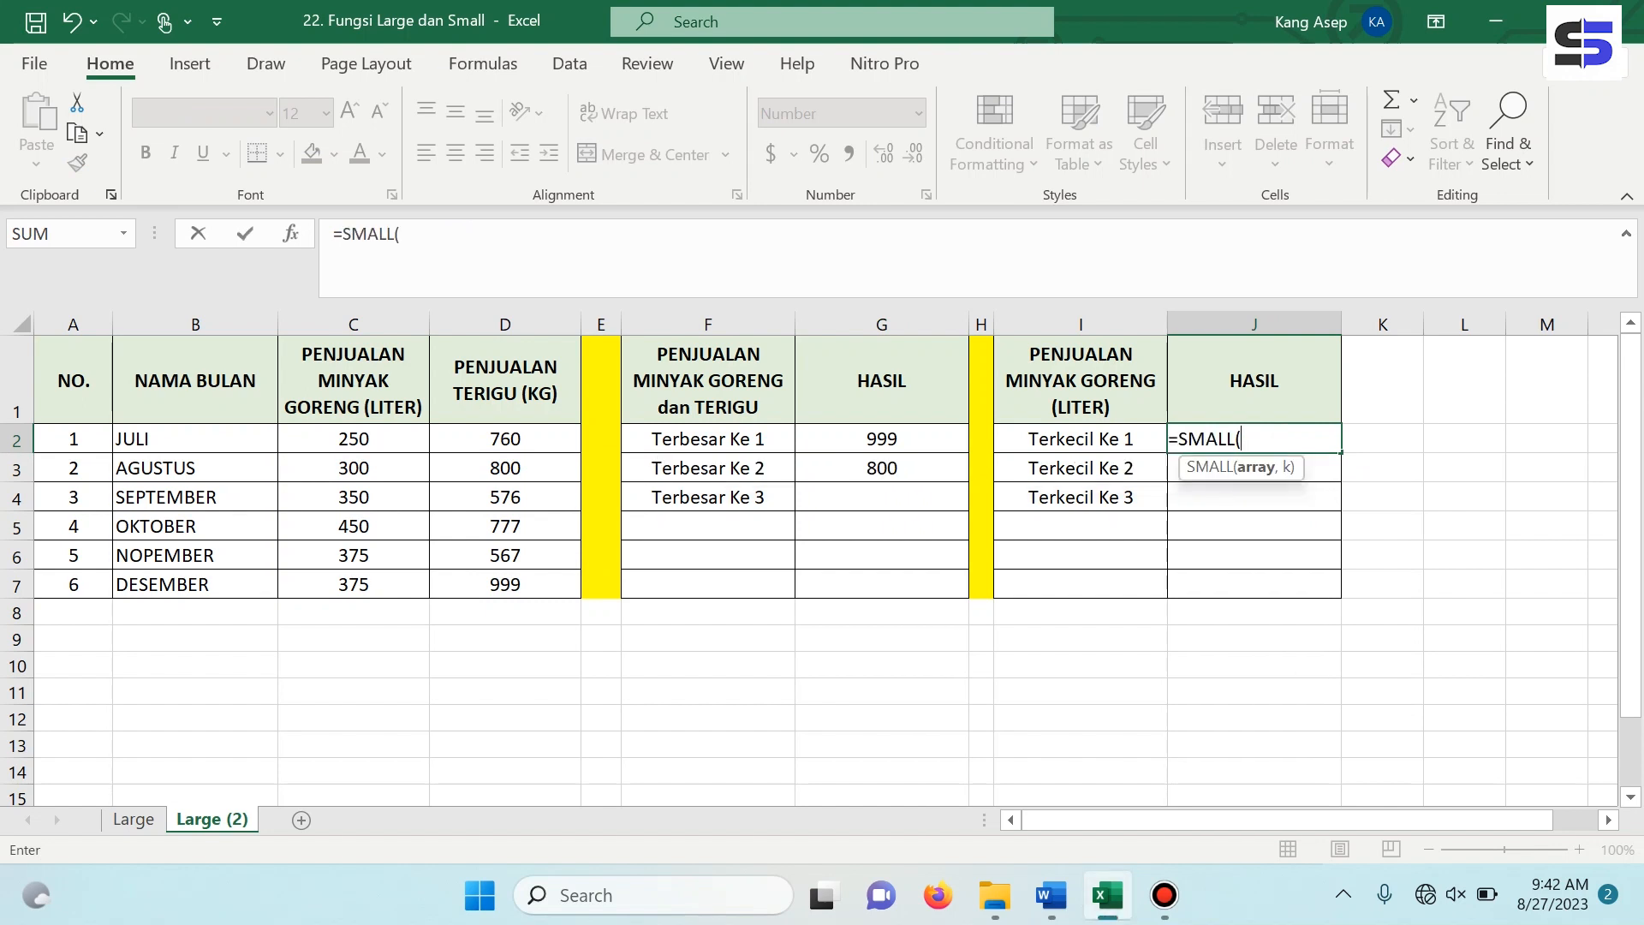
left_click(354, 438)
left_click(421, 234)
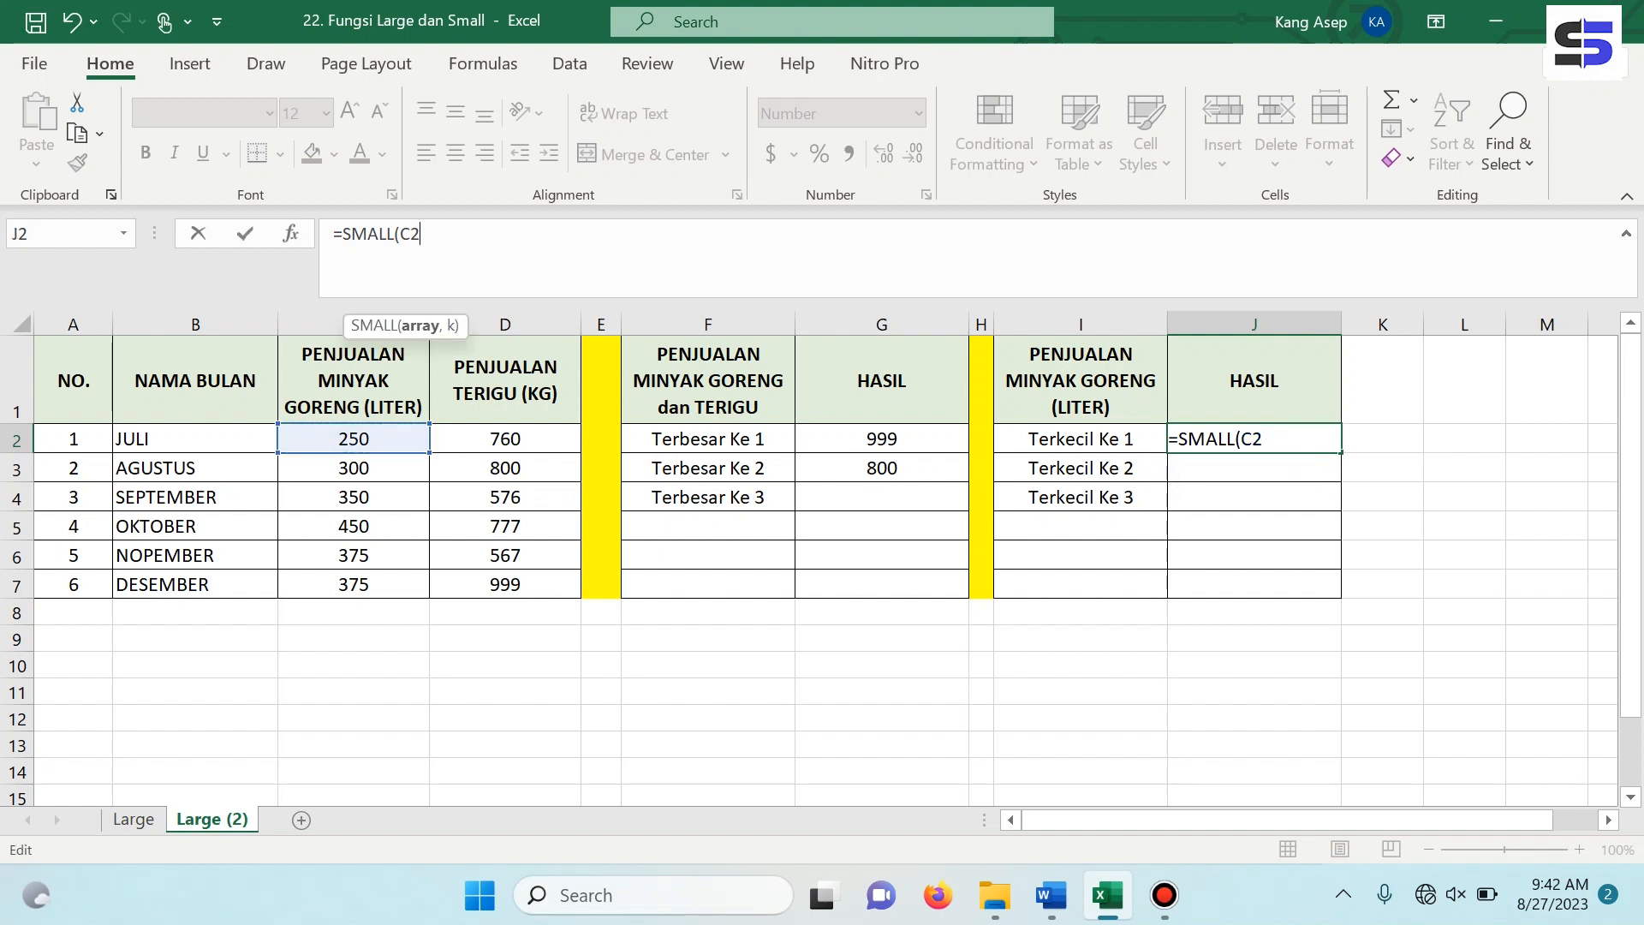
type(":")
left_click_drag(354, 439, 506, 584)
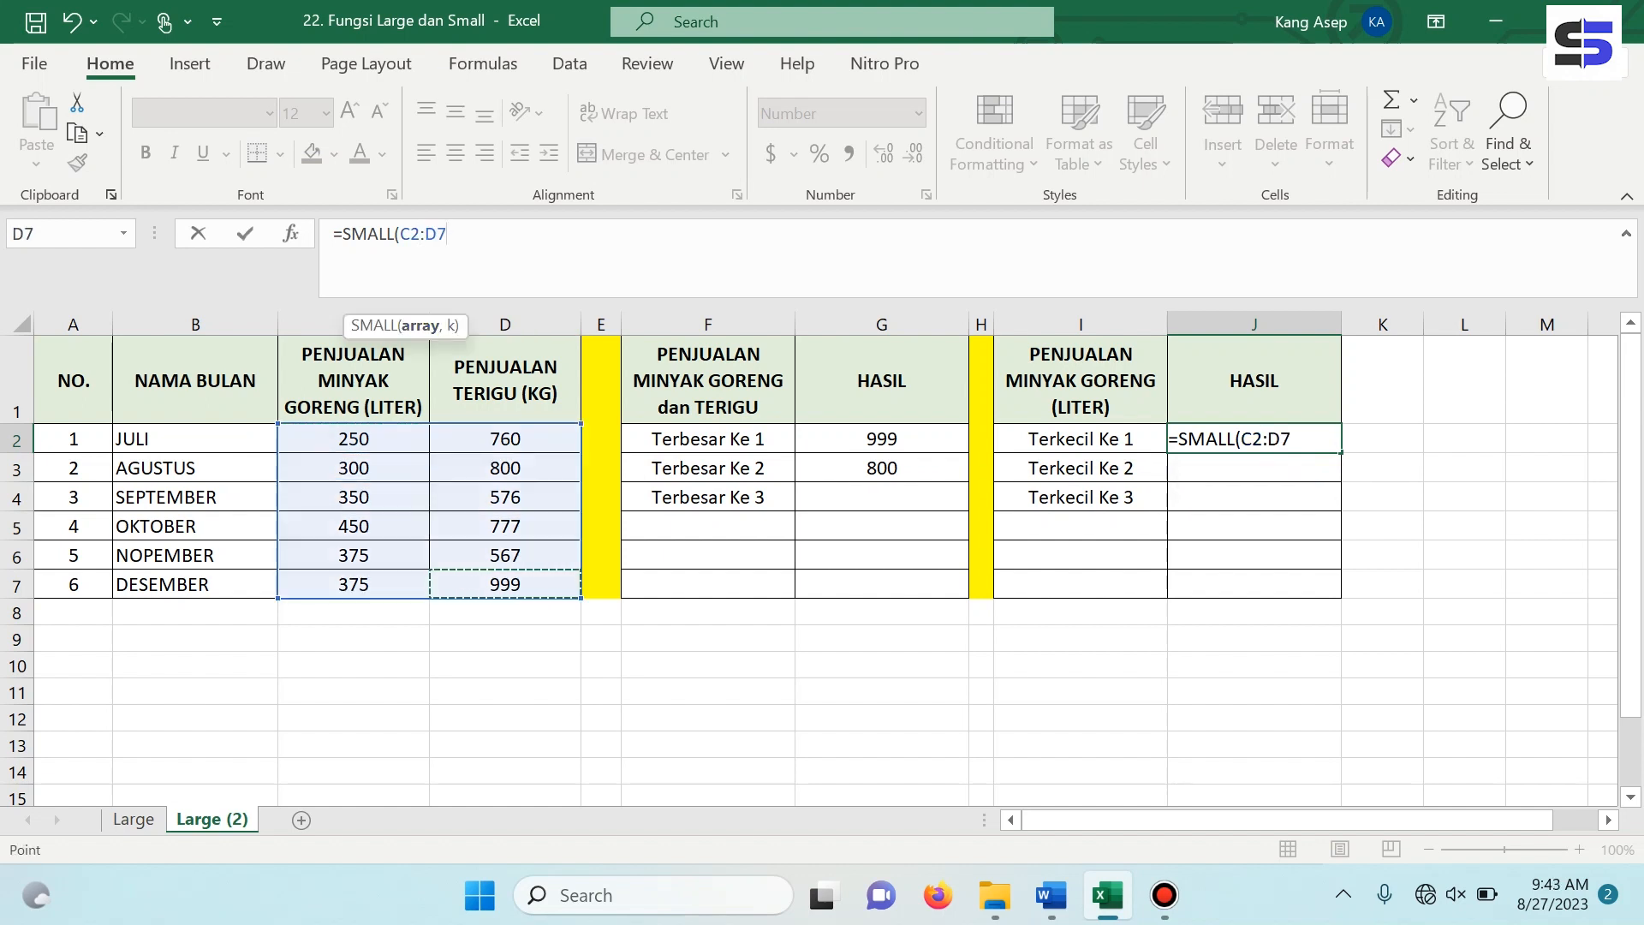
type(")")
key("BackSpace")
type(",")
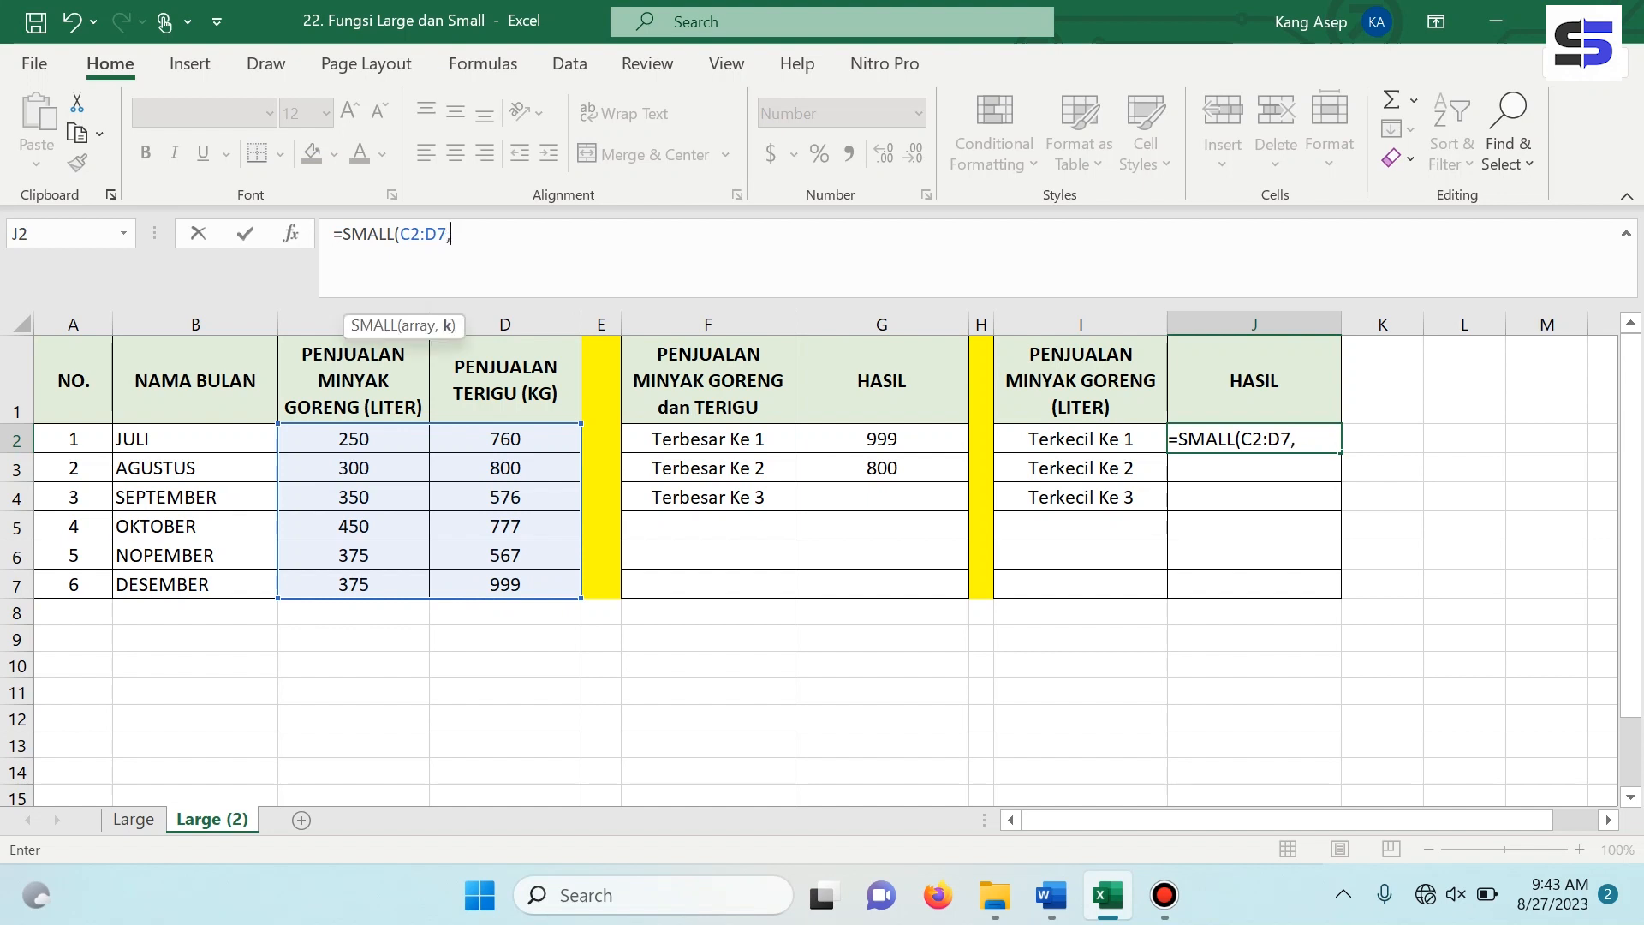
type("1)")
key("Return")
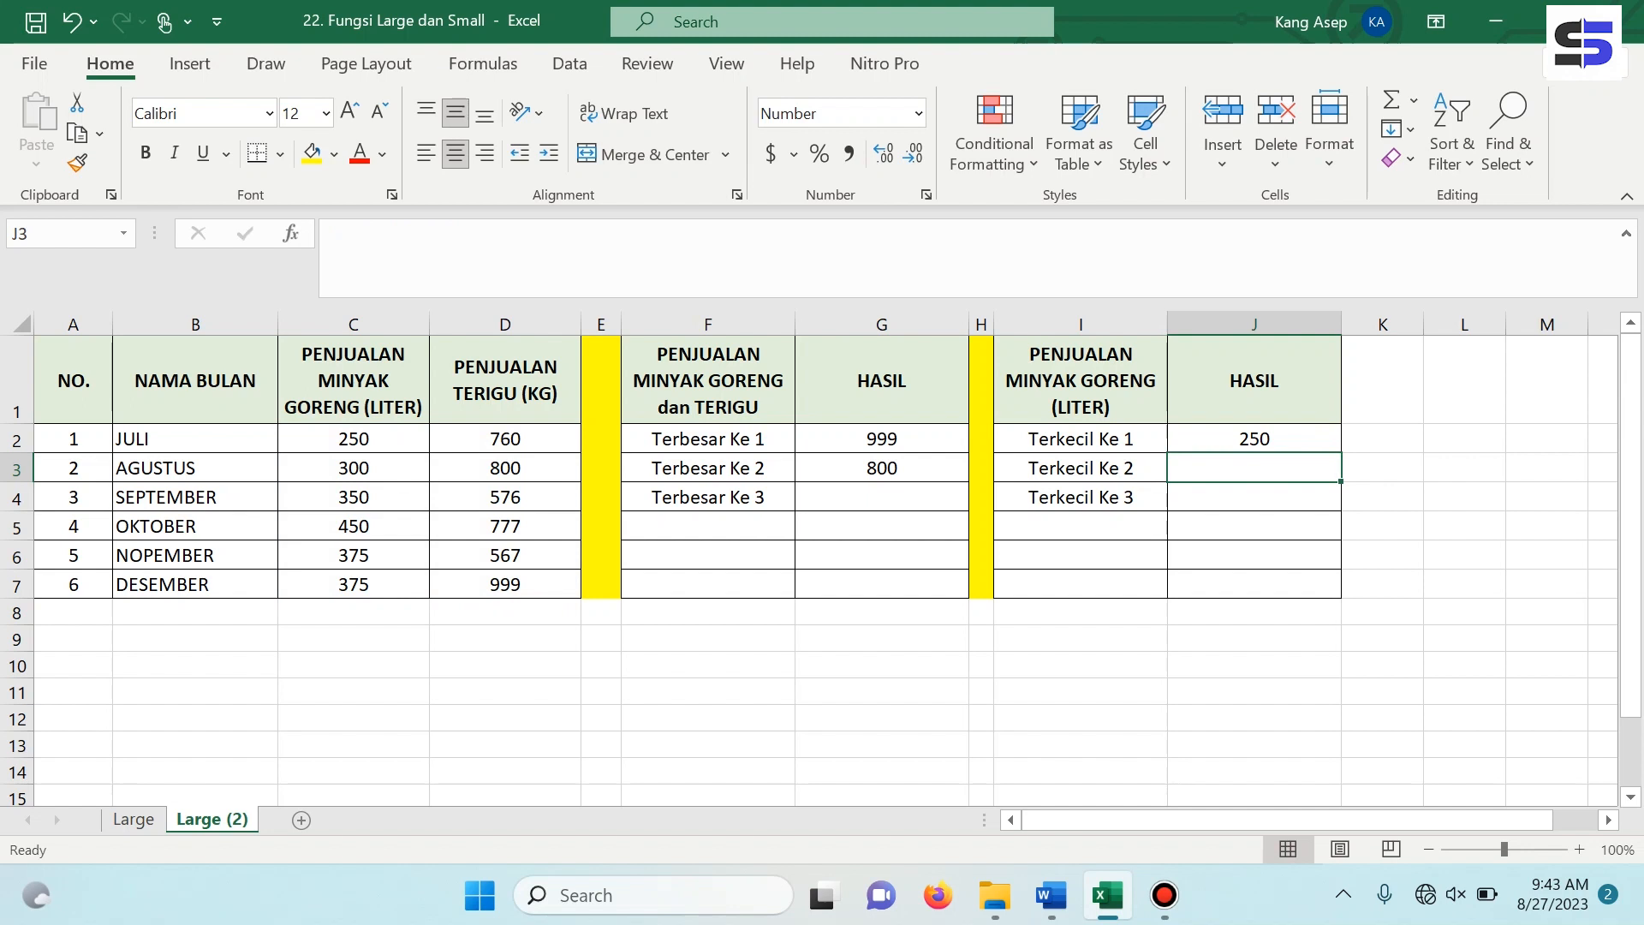